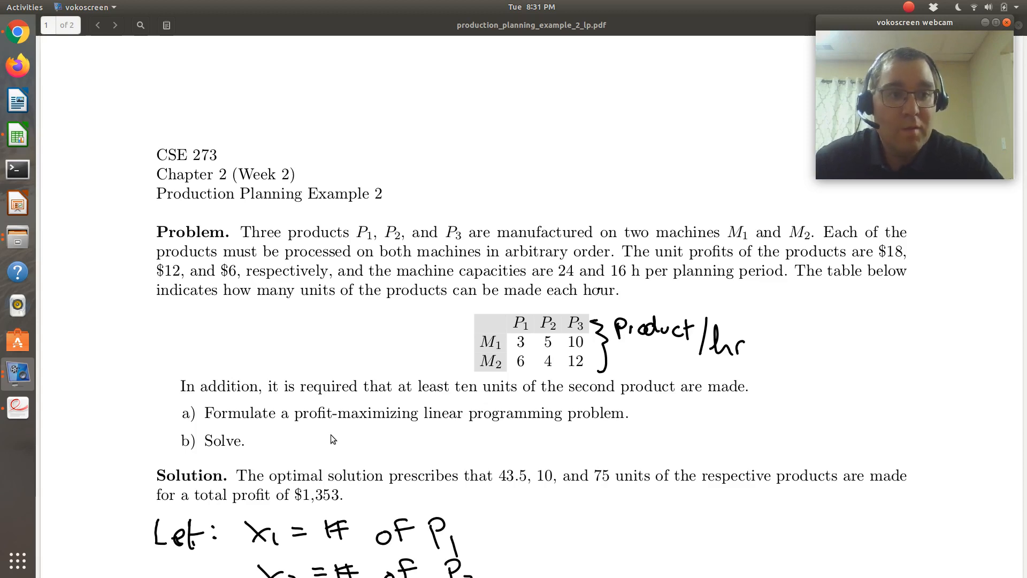
Step: Review the production planning problem and its handwritten linear programming formulation across both pages of the PDF
click(485, 201)
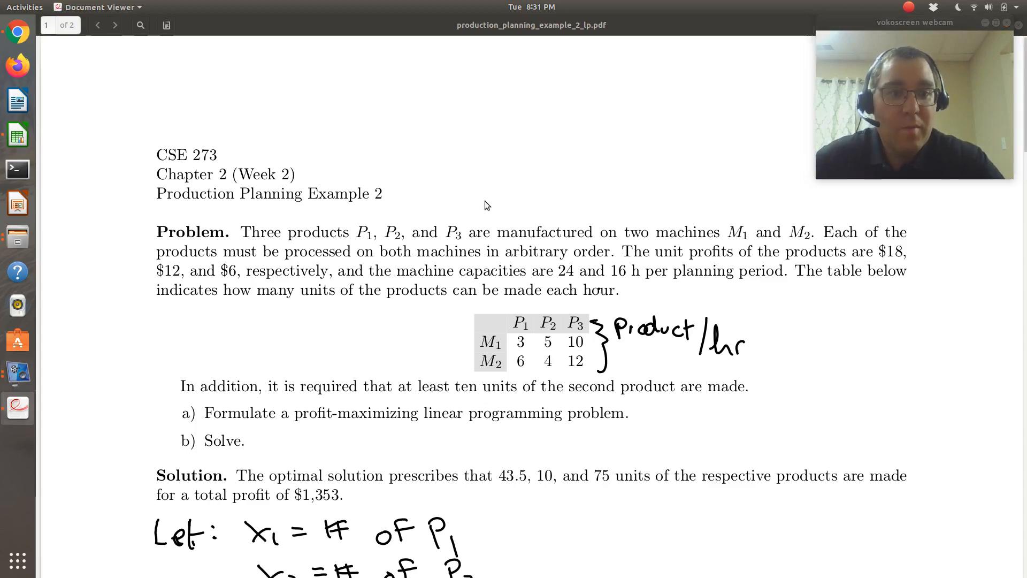
scroll(484, 200, down, 2)
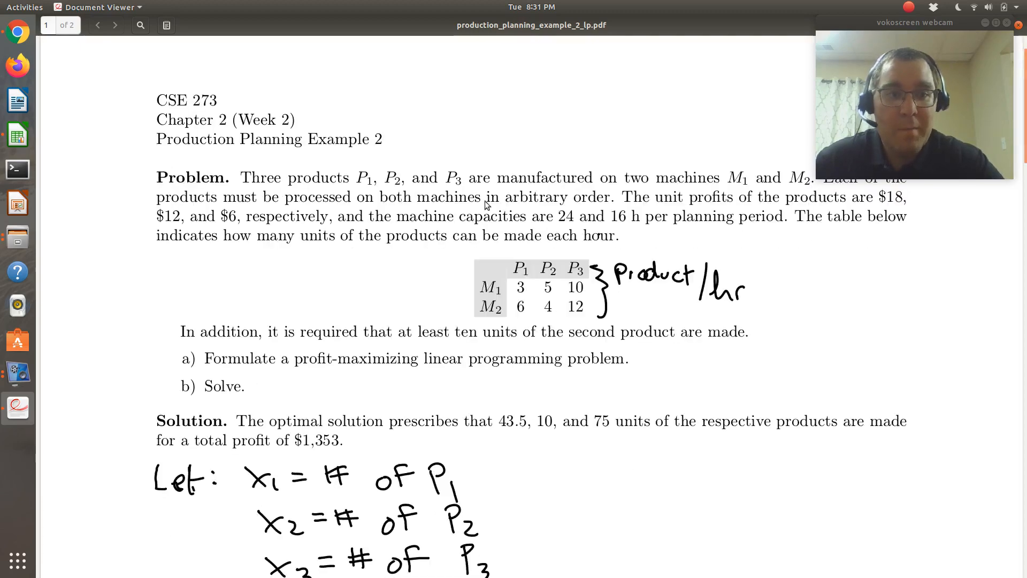
scroll(484, 201, down, 20)
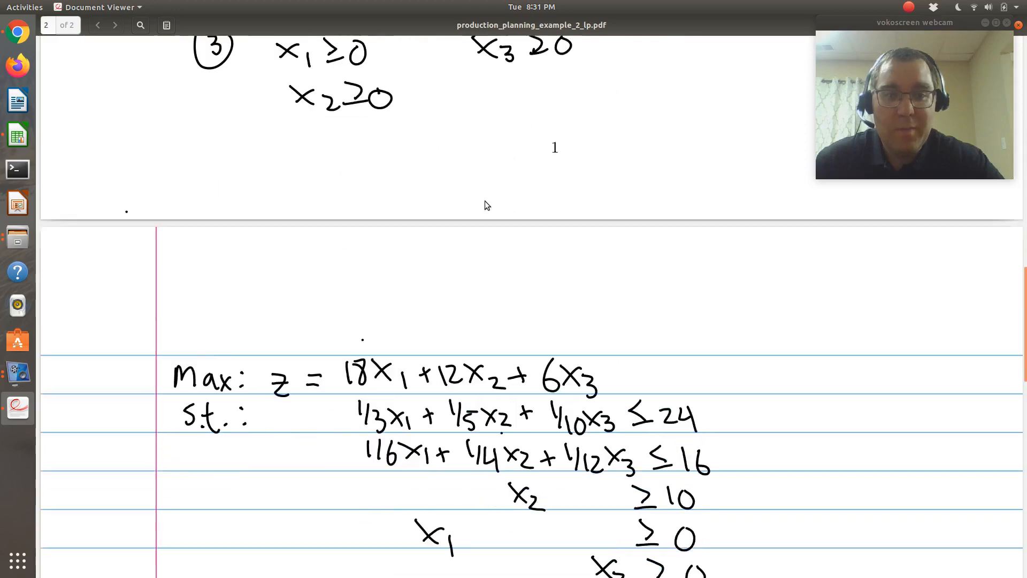
scroll(485, 203, down, 5)
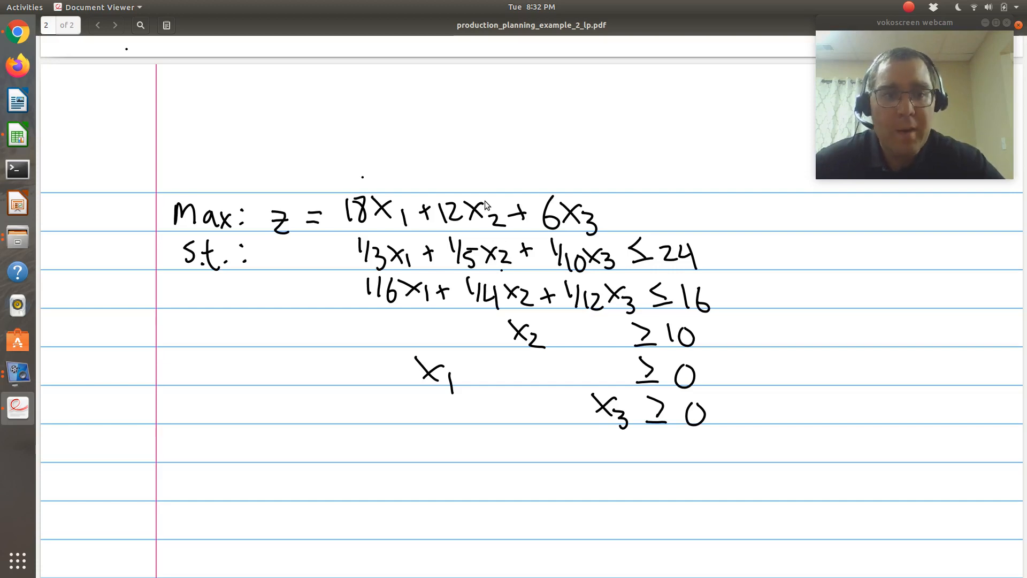
scroll(485, 205, up, 5)
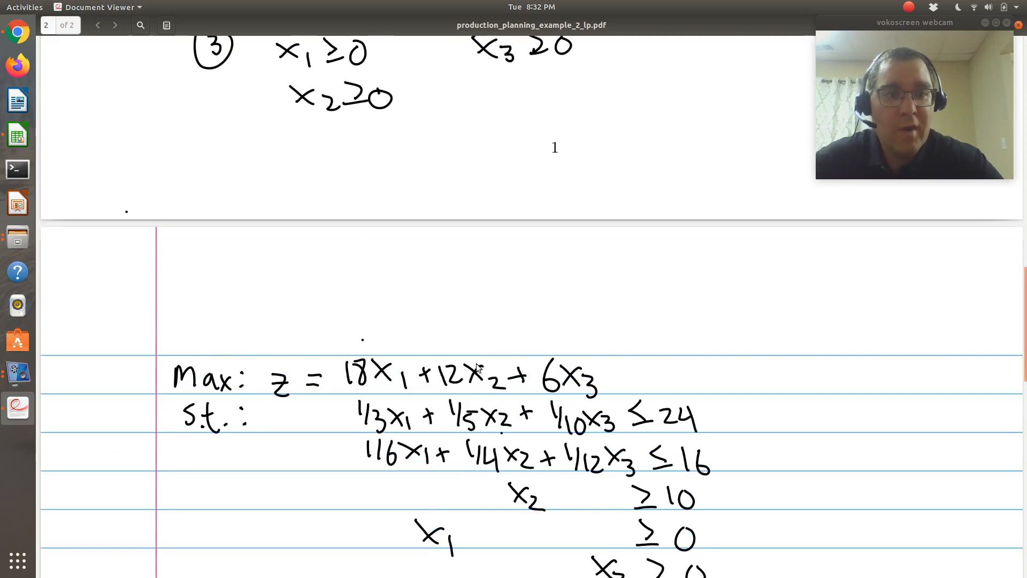
scroll(489, 391, up, 15)
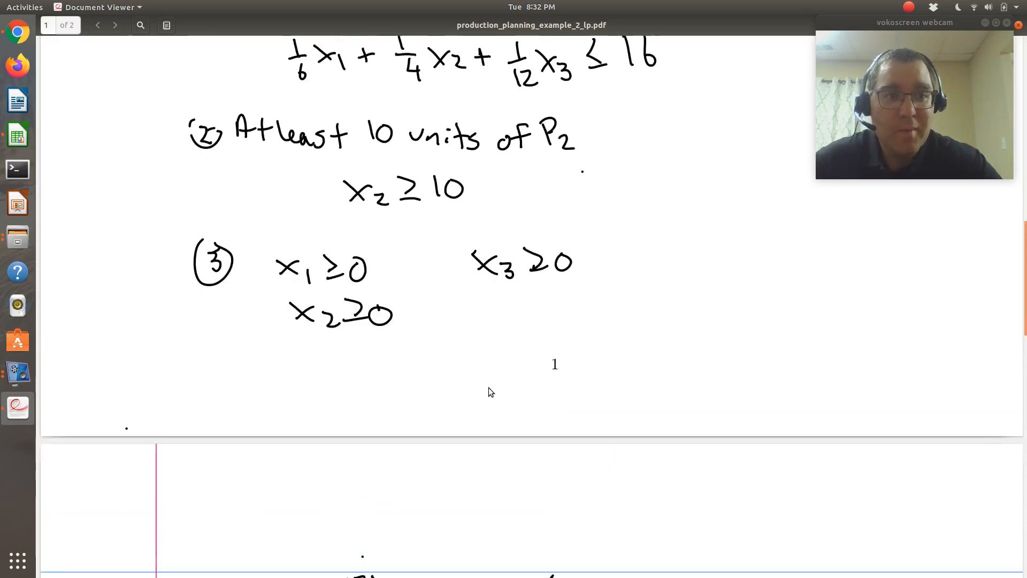
scroll(488, 388, up, 15)
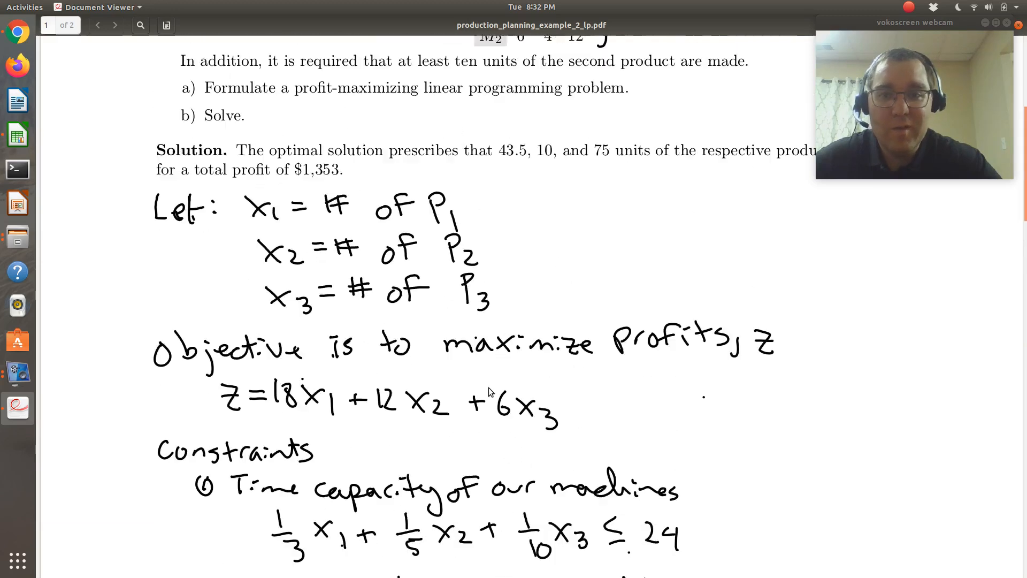
scroll(488, 392, up, 3)
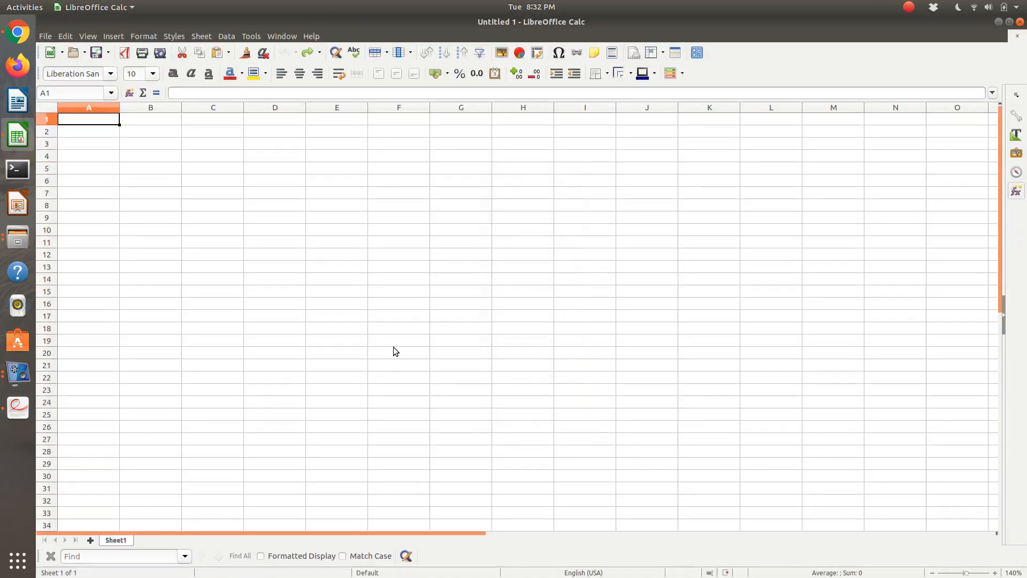
Step: In the blank LibreOffice Calc sheet, enter the header "Product" in A1 and the product numbers 1, 2 and 3 in A2:A4
text(Product)
key(Return)
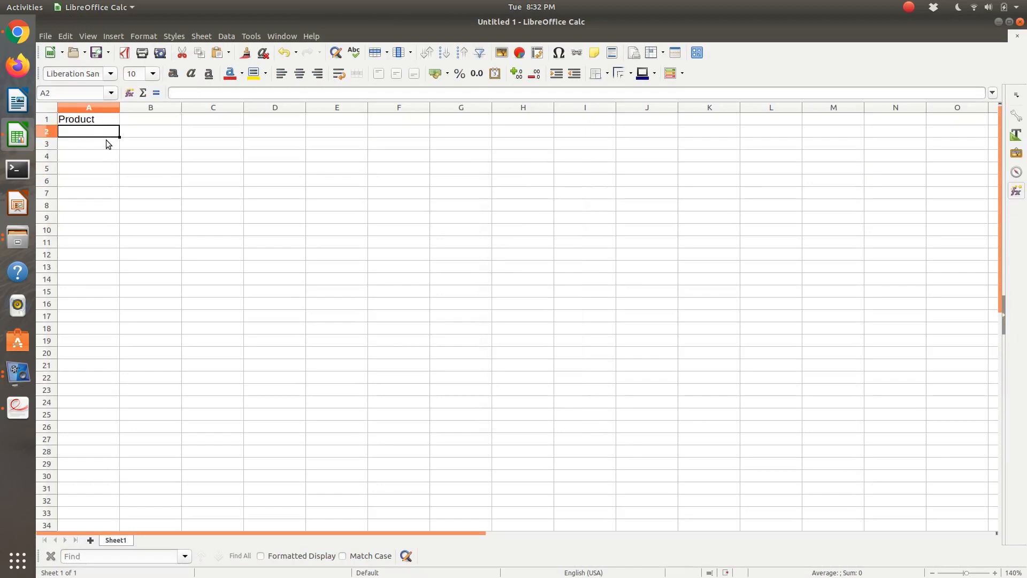
text(1)
key(Return)
text(2)
key(Return)
text(3)
key(Tab)
Step: Add the column header "Profit (dollar)" in cell B1
key(Up)
key(Up)
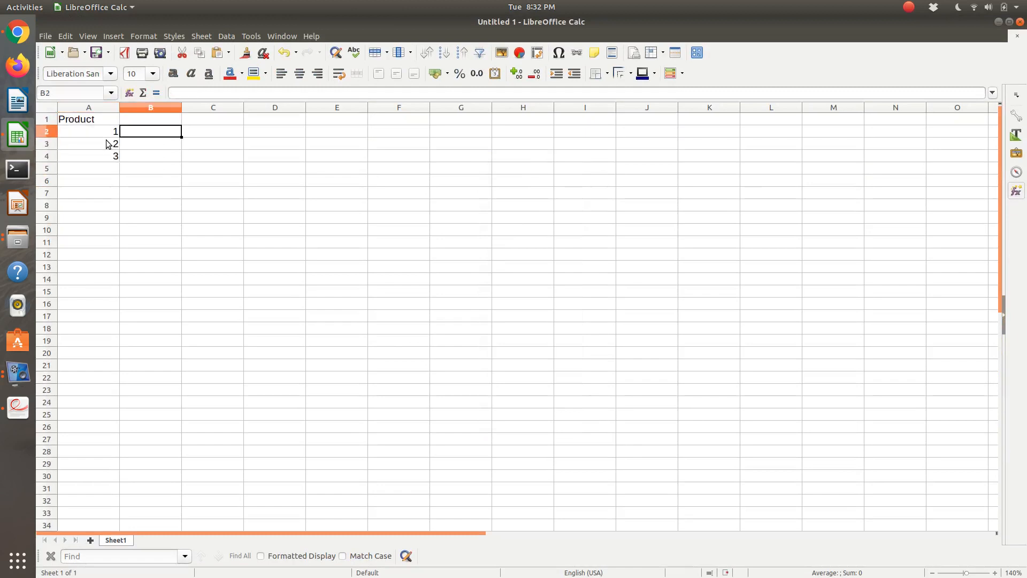
key(Up)
text(Profit)
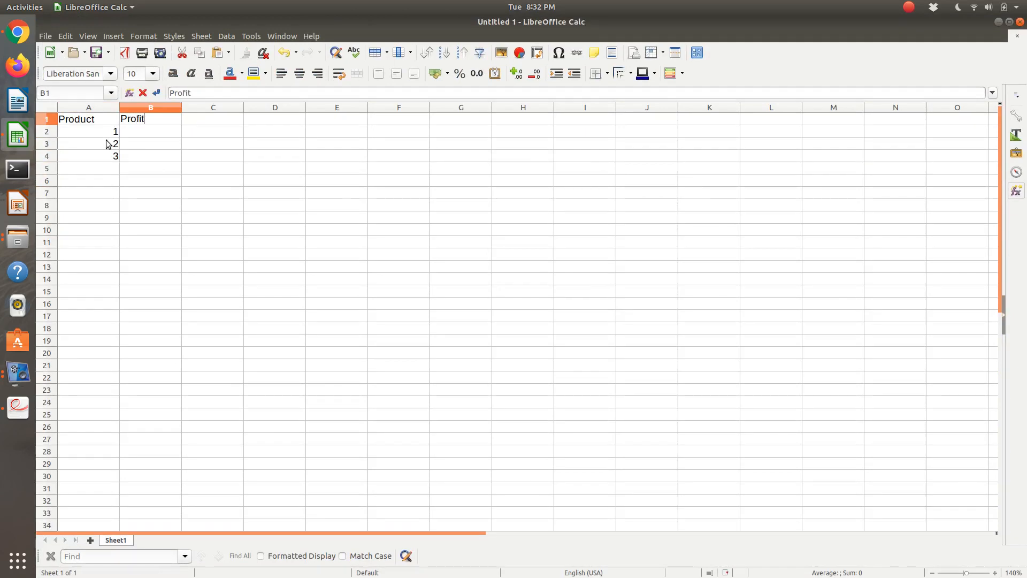
text( (dollar))
key(Return)
Step: Check the unit profits in the problem PDF, then fill B2:B4 of the spreadsheet with 18, 12 and 16
key(ctrl+alt+Down)
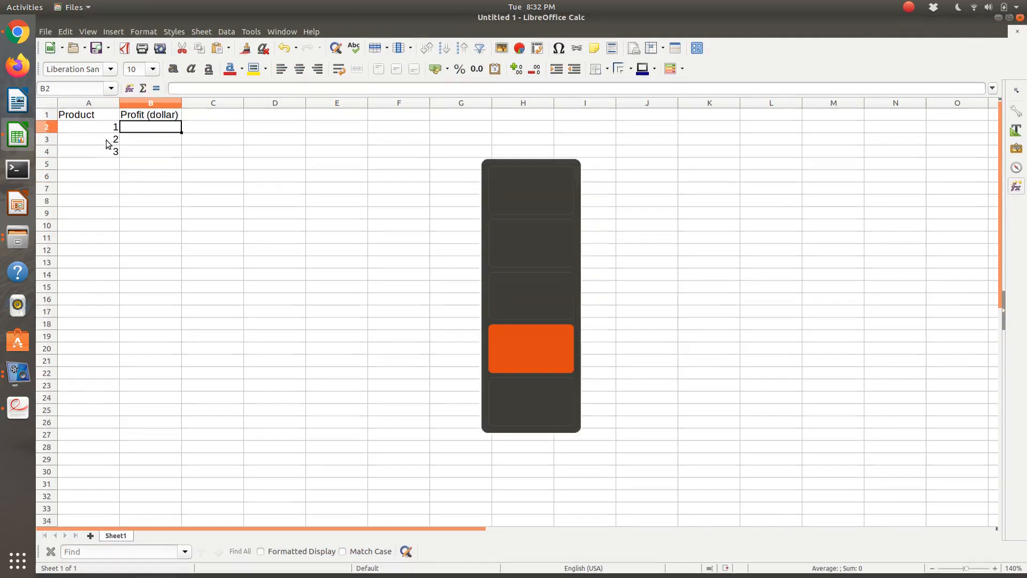
key(ctrl+alt+Up)
key(ctrl+alt+Up)
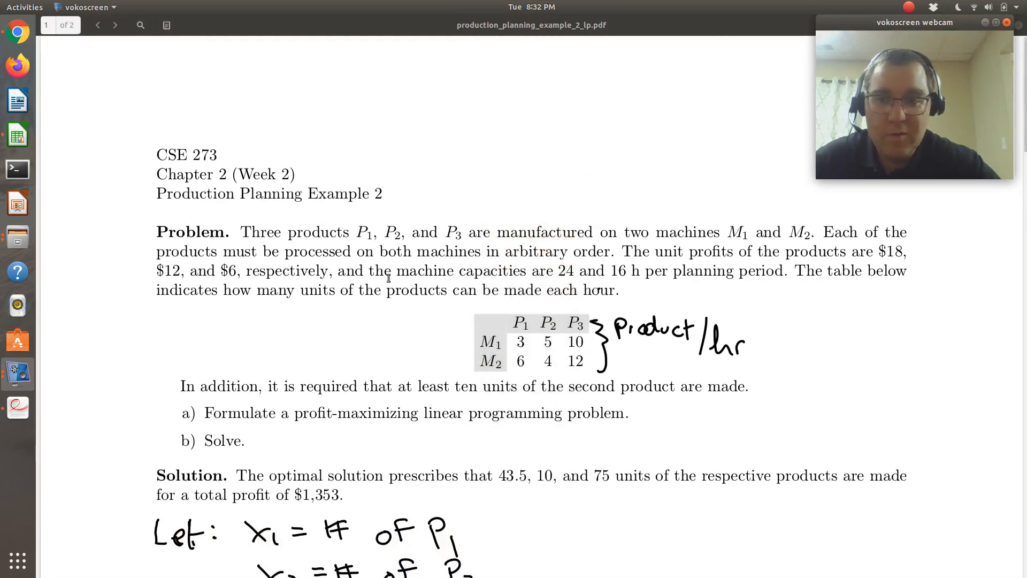
key(ctrl+alt+Down)
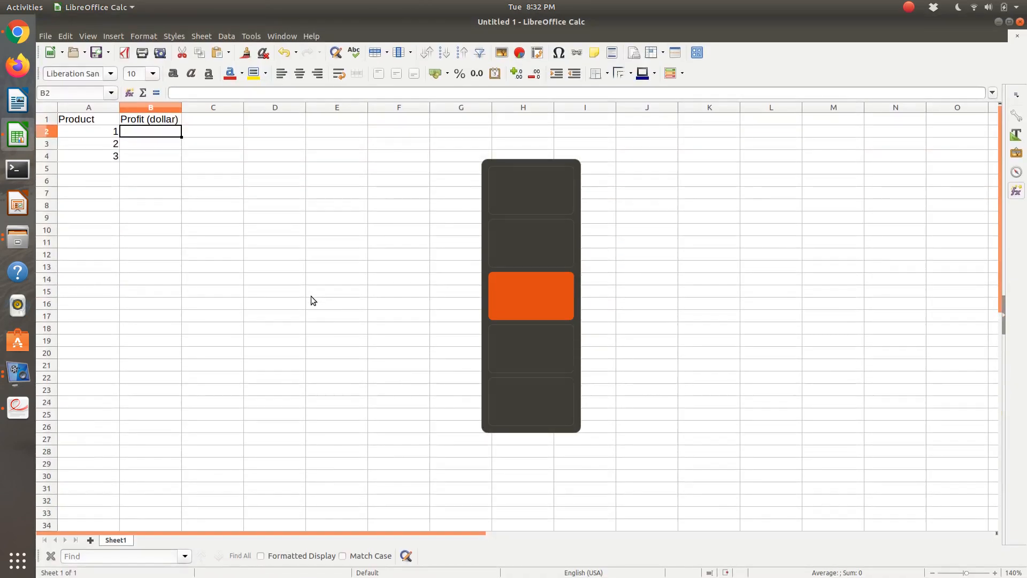
text(18)
key(Return)
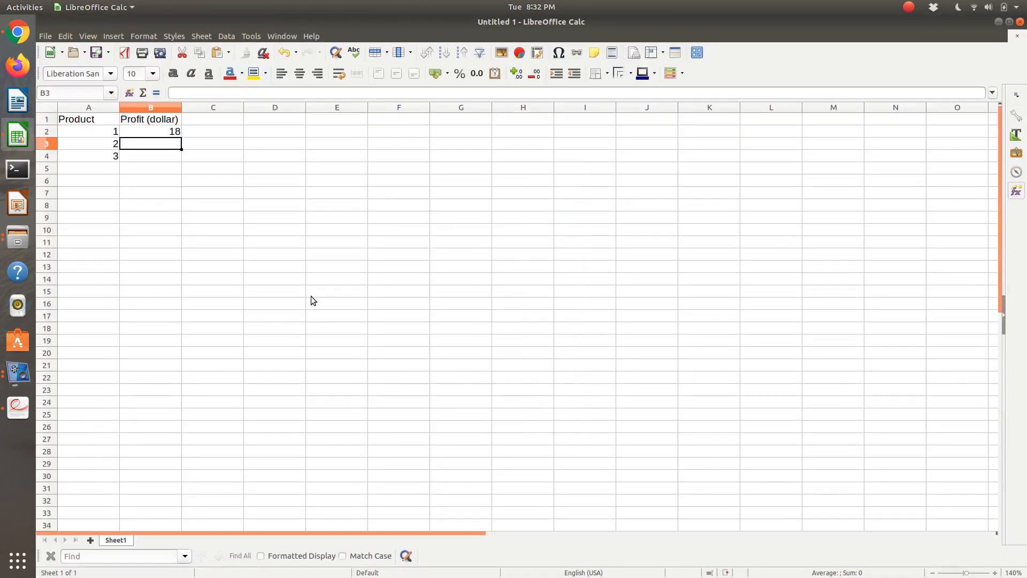
text(12)
key(Tab)
key(Return)
text(16)
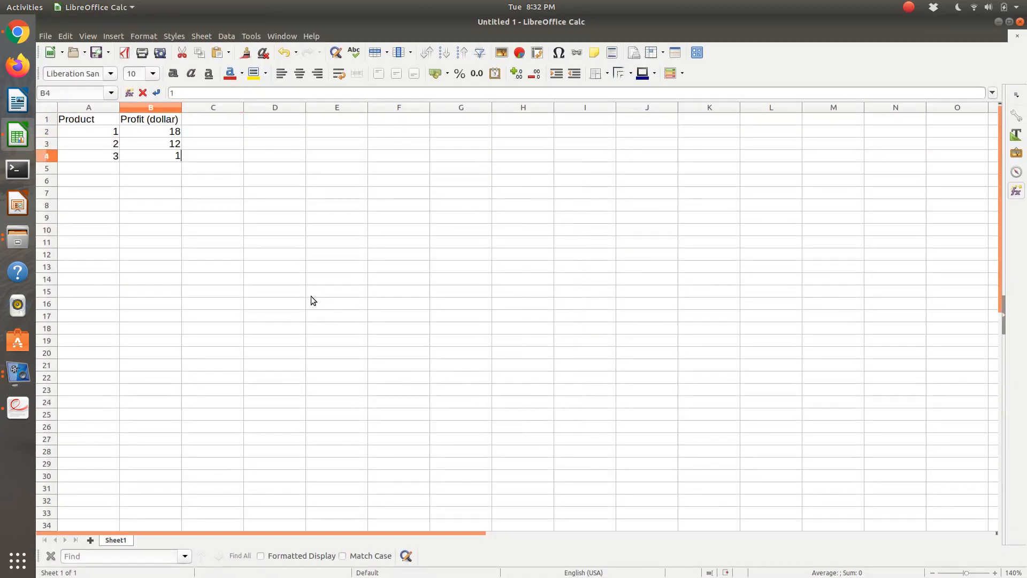
key(Tab)
Step: Add the header "Number of units" in C1 and widen column C to fit it
key(Up)
key(Up)
key(Up)
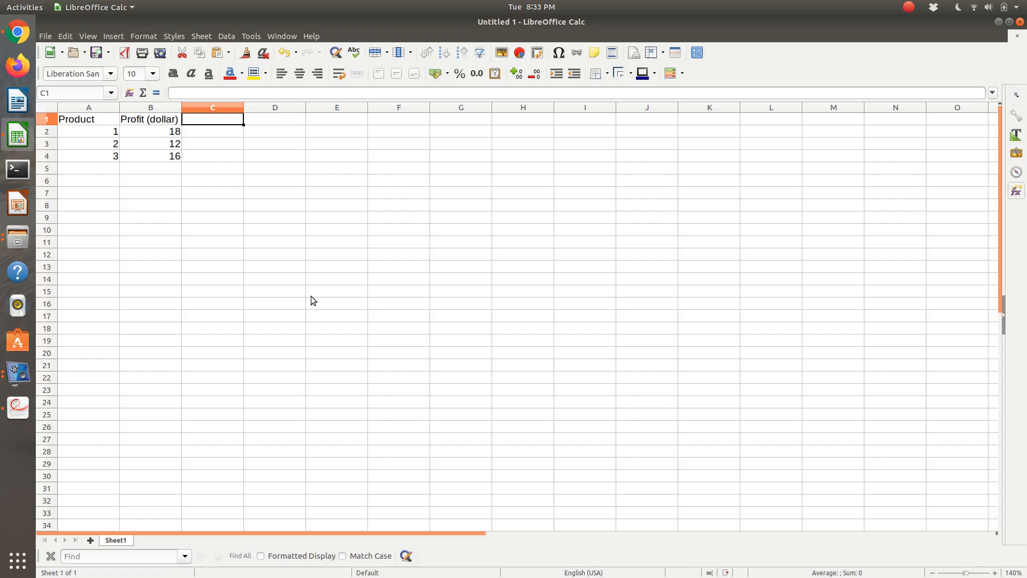
text(Numer)
key(BackSpace)
key(BackSpace)
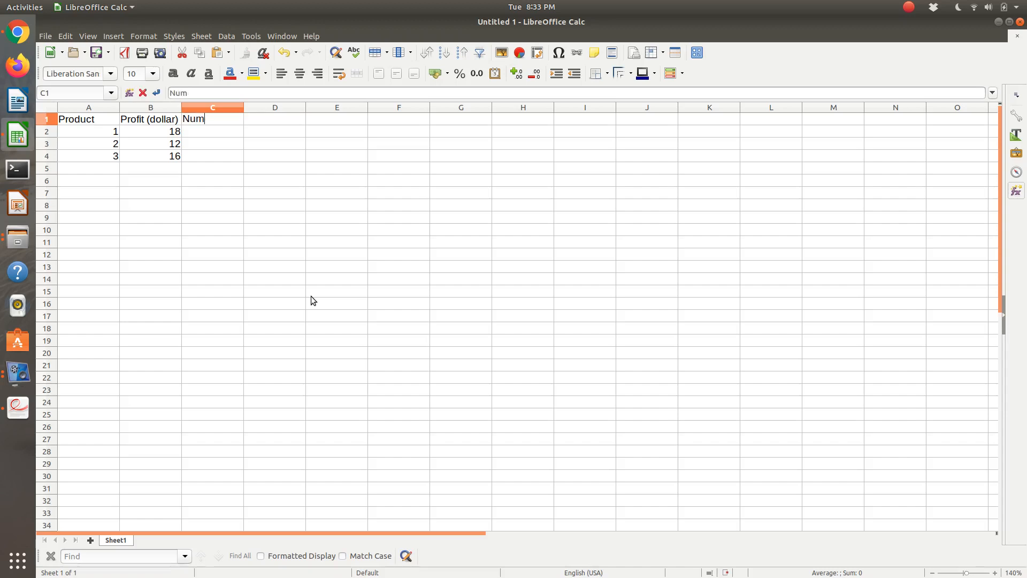
text(ber of units)
key(Return)
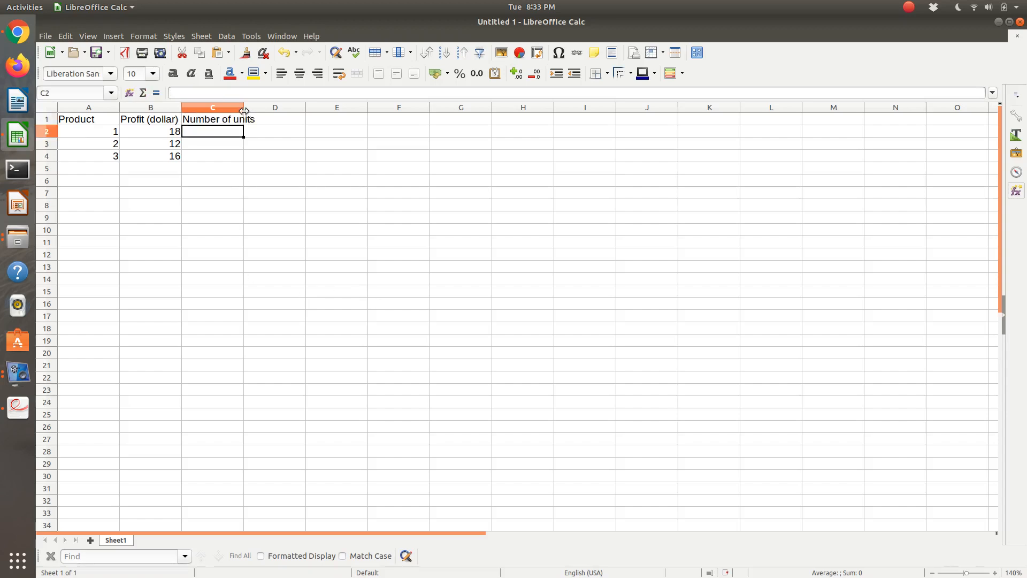
drag(245, 107, 257, 109)
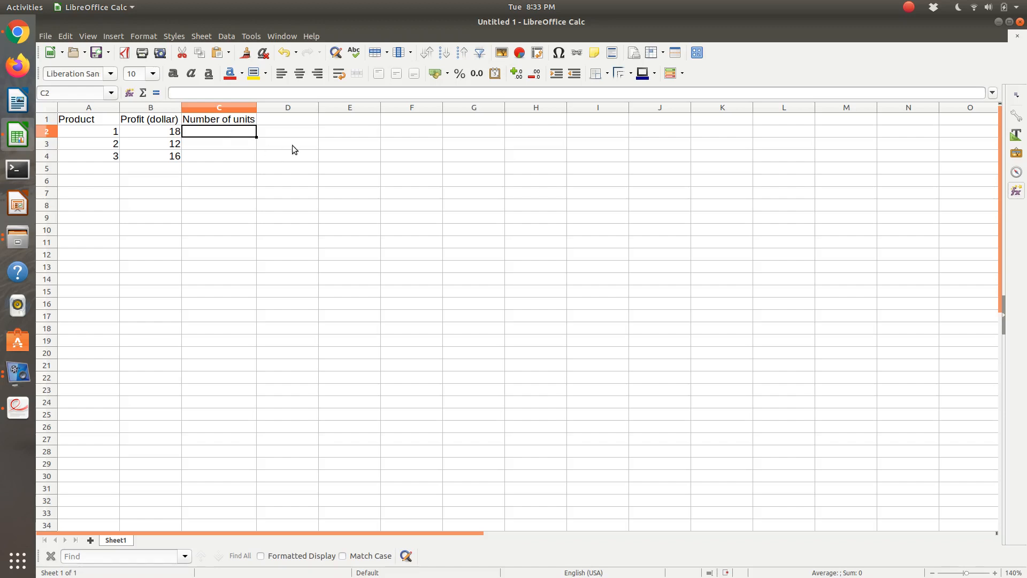
Step: Enter trial unit quantities of 1, 10 and 2 in cells C2:C4
text(1)
key(Return)
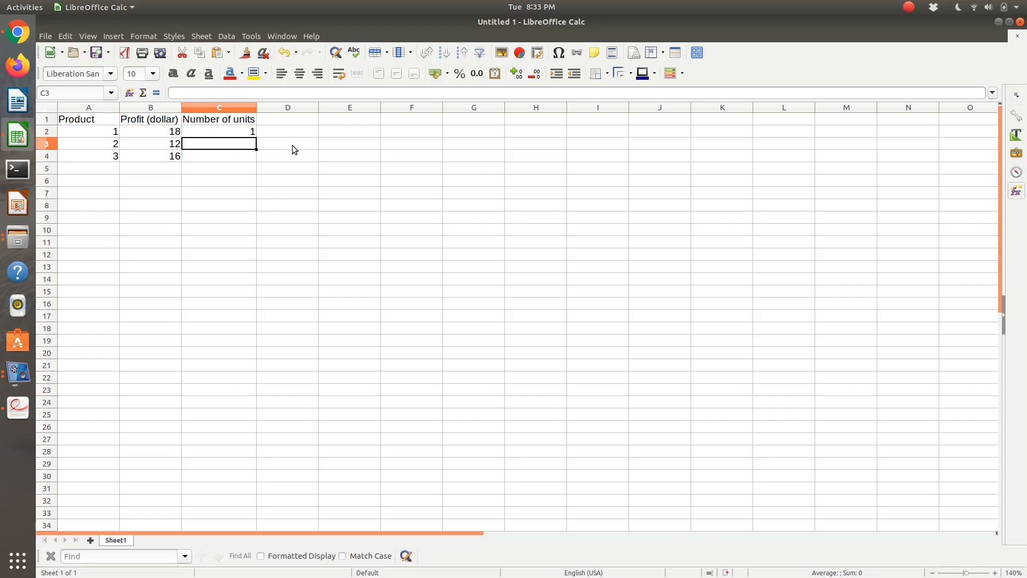
text(10)
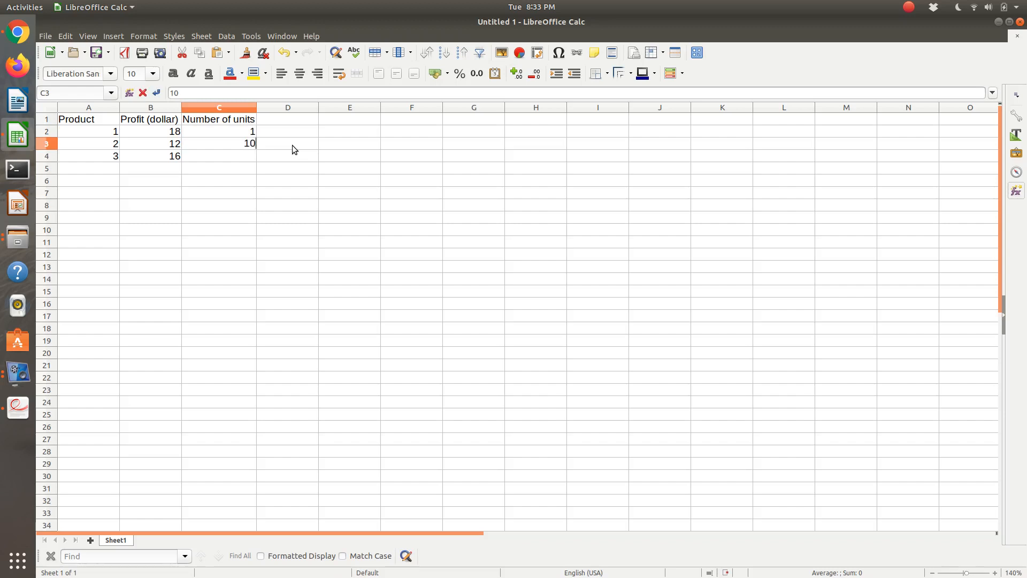
key(Return)
text(2)
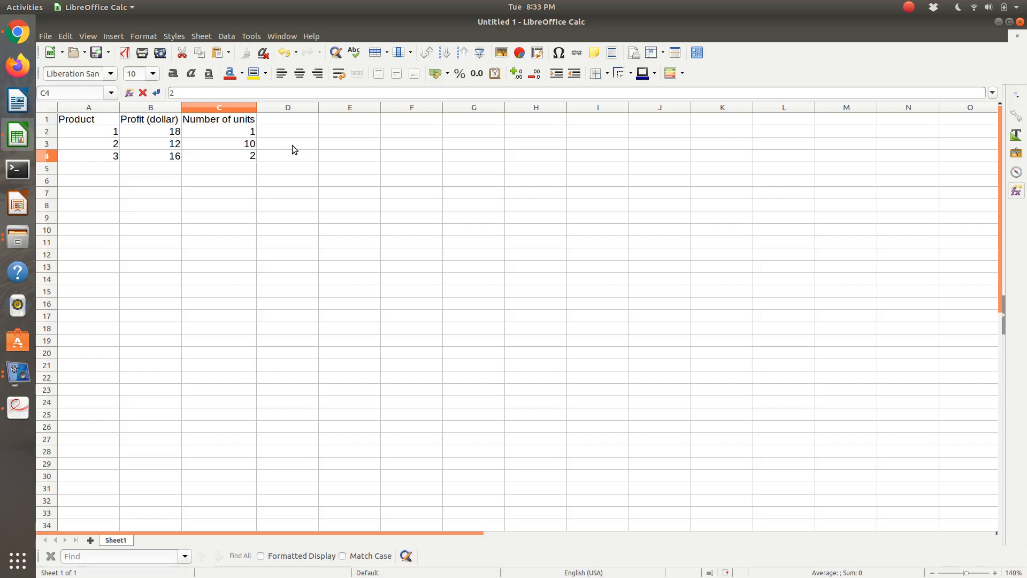
key(Tab)
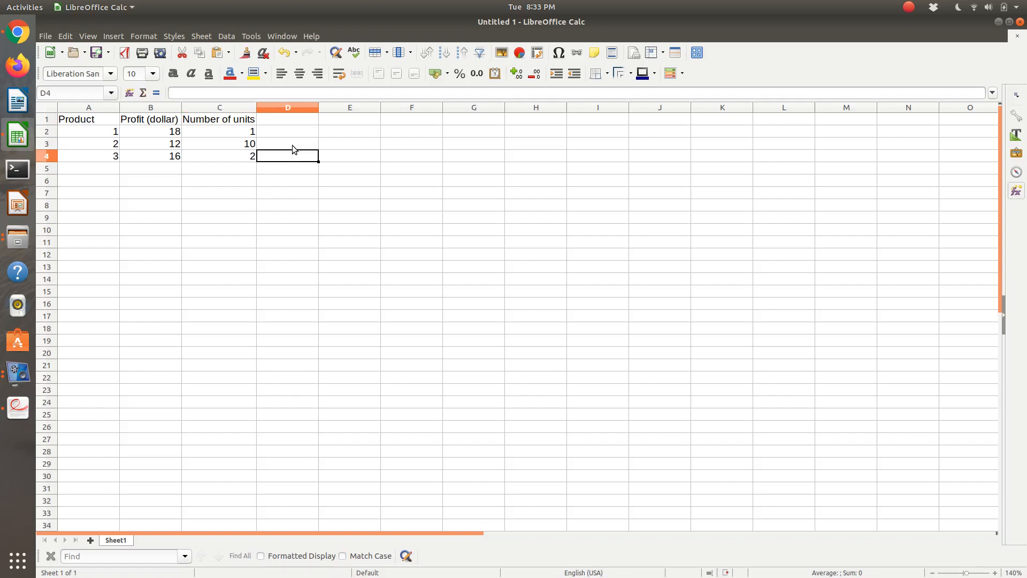
Step: Label cell A6 "Profit" for the objective value
key(Down)
key(Left)
key(Left)
key(Left)
key(Down)
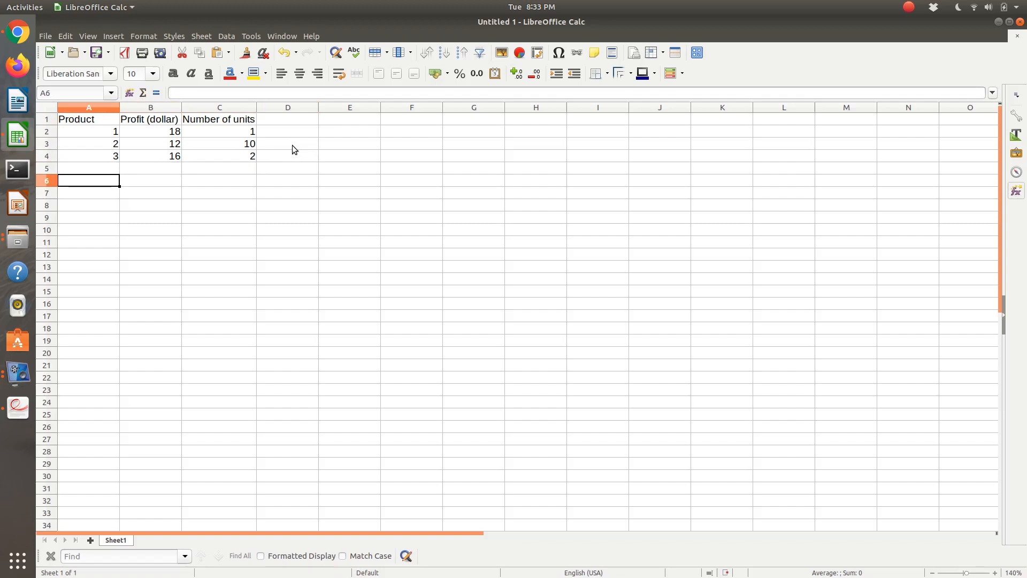
text(object)
key(BackSpace)
key(BackSpace)
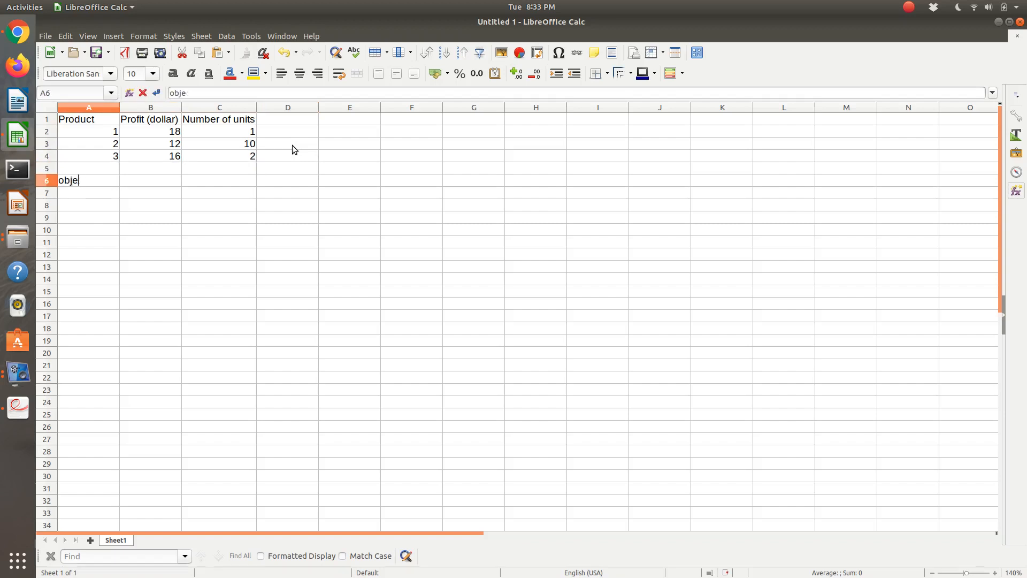
key(BackSpace)
key(BackSpace)
key(BackSpace)
key(BackSpace)
text(Profti)
key(Tab)
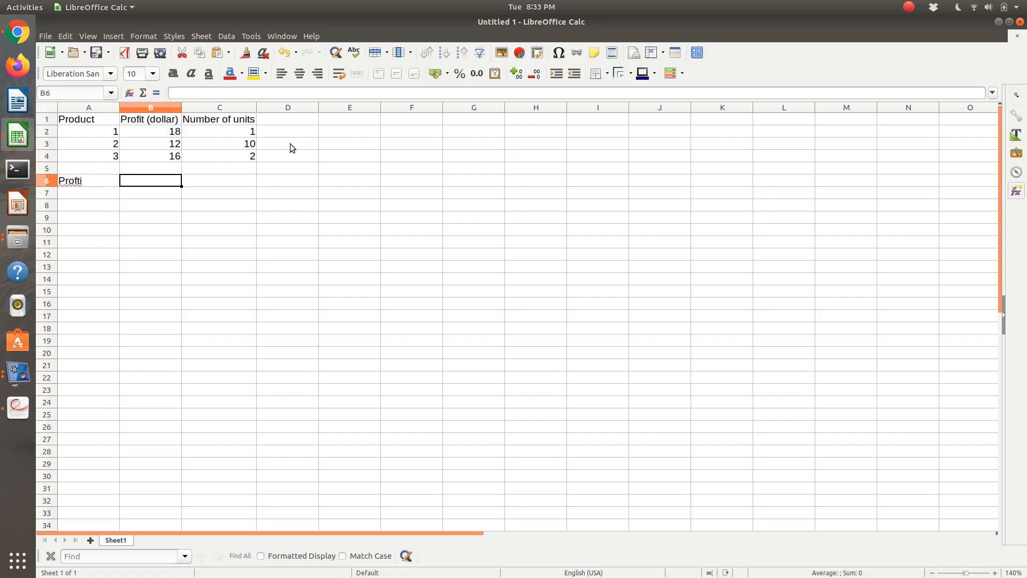
text(=)
key(Escape)
key(Left)
text(Profit)
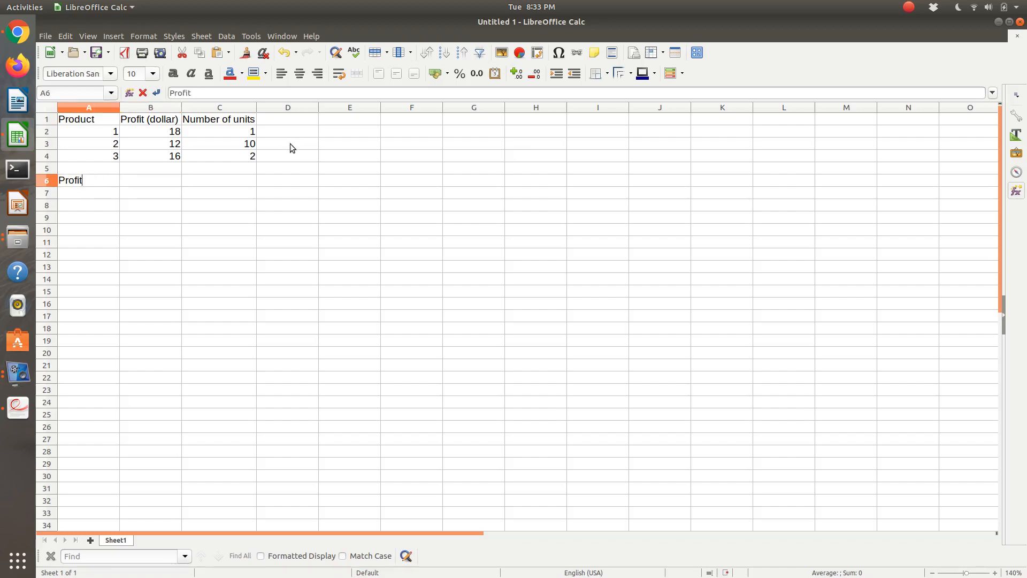
key(Tab)
Step: Calculate the total profit in B6 with the formula =B2*C2+B3*C3+B4*C4
text(=)
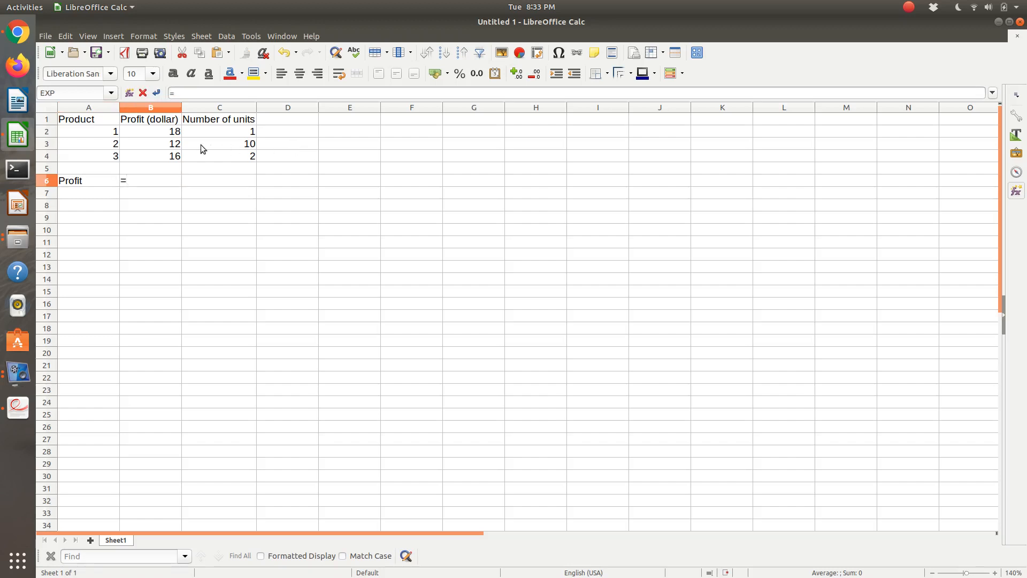
click(166, 130)
text(*)
click(208, 138)
text(+)
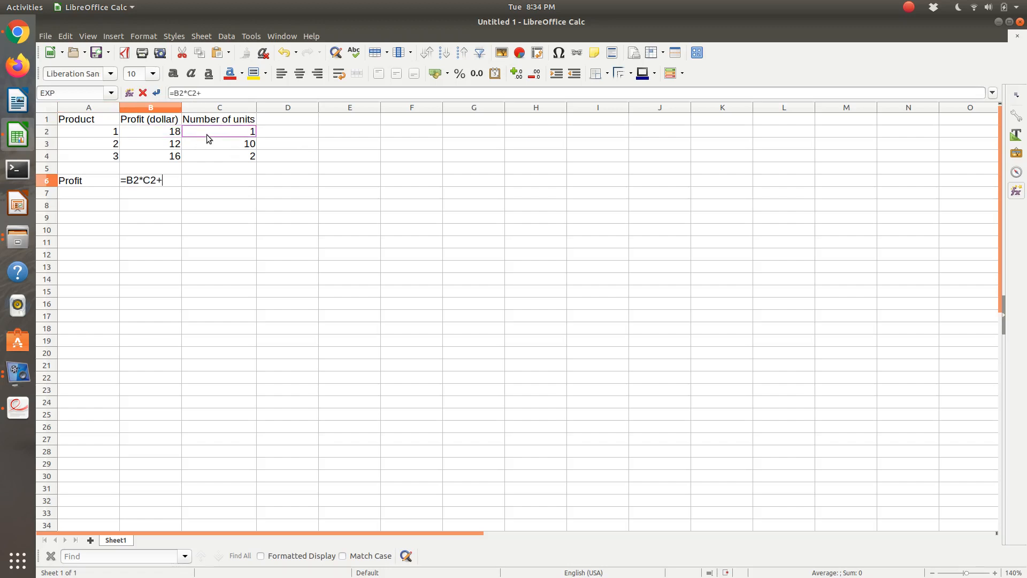
click(174, 148)
text(*)
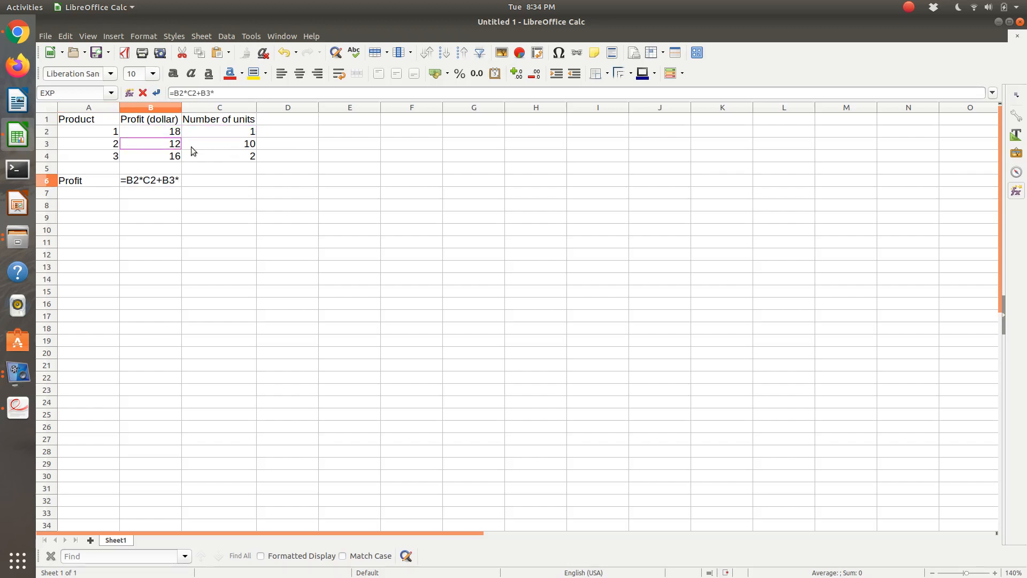
click(209, 147)
text(+)
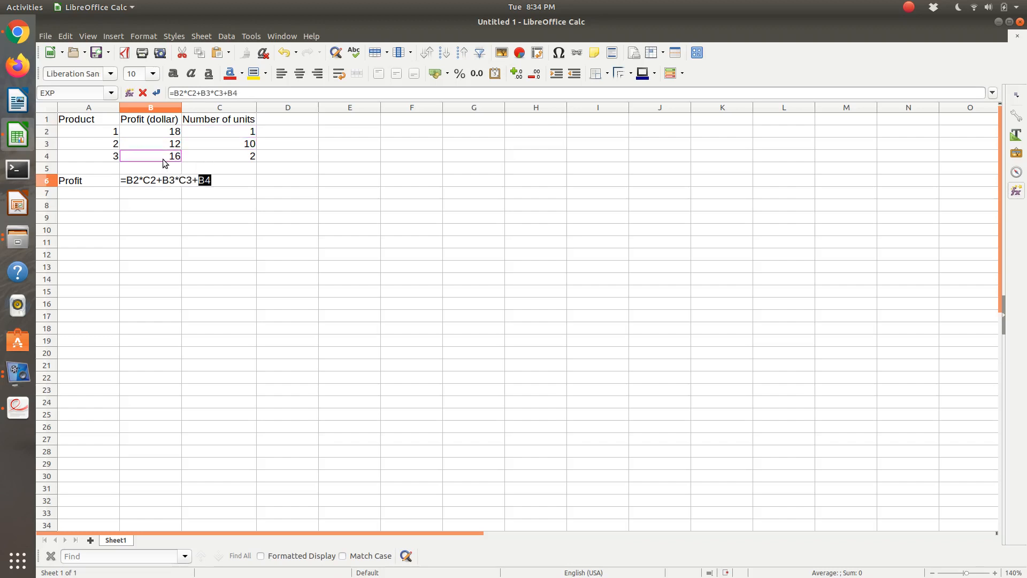
text(*)
click(213, 158)
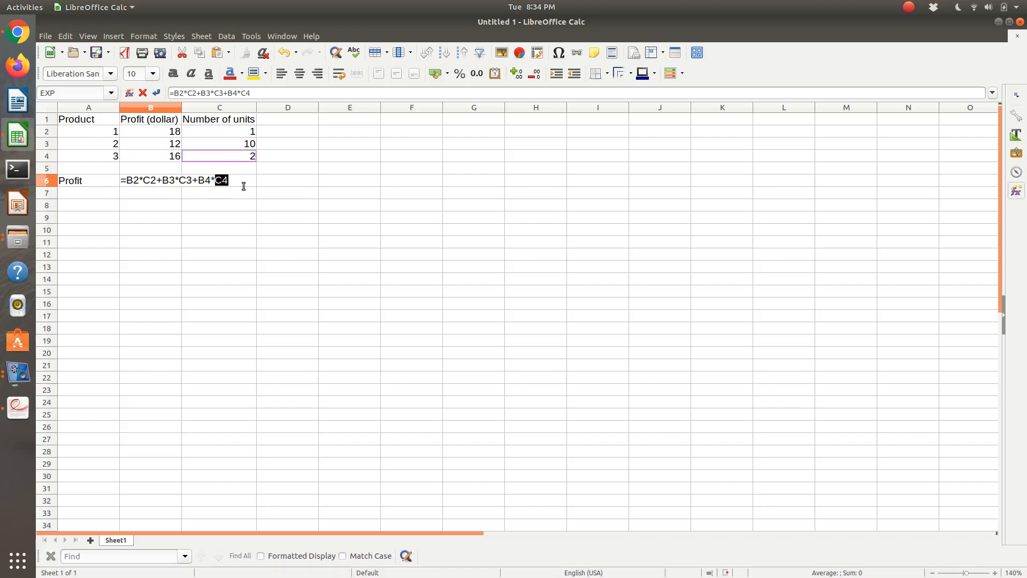
key(Return)
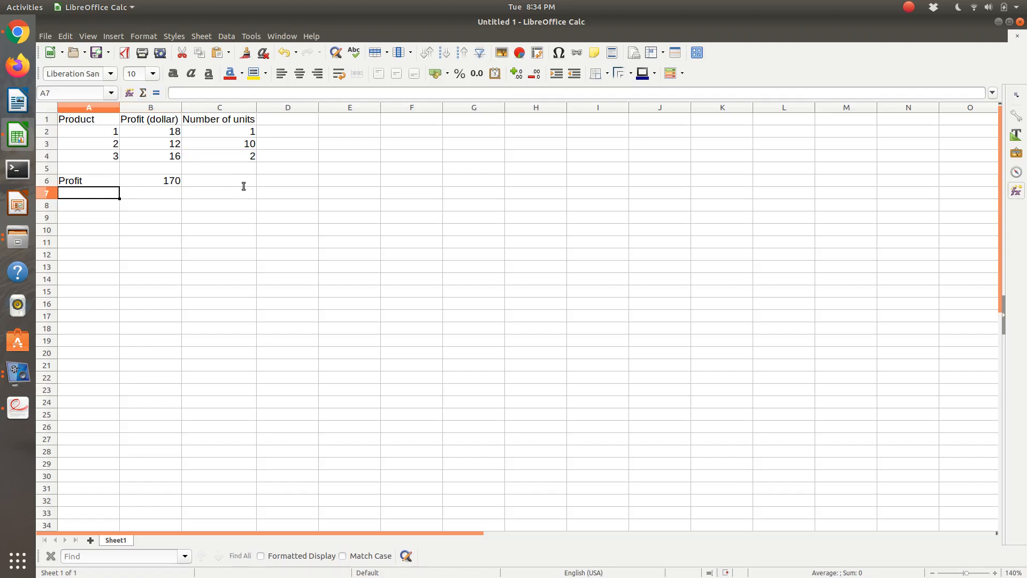
Step: Check the machine table in the problem PDF and label cells A9 and A10 "M1" and "M2" in the spreadsheet
key(Down)
key(alt+Tab)
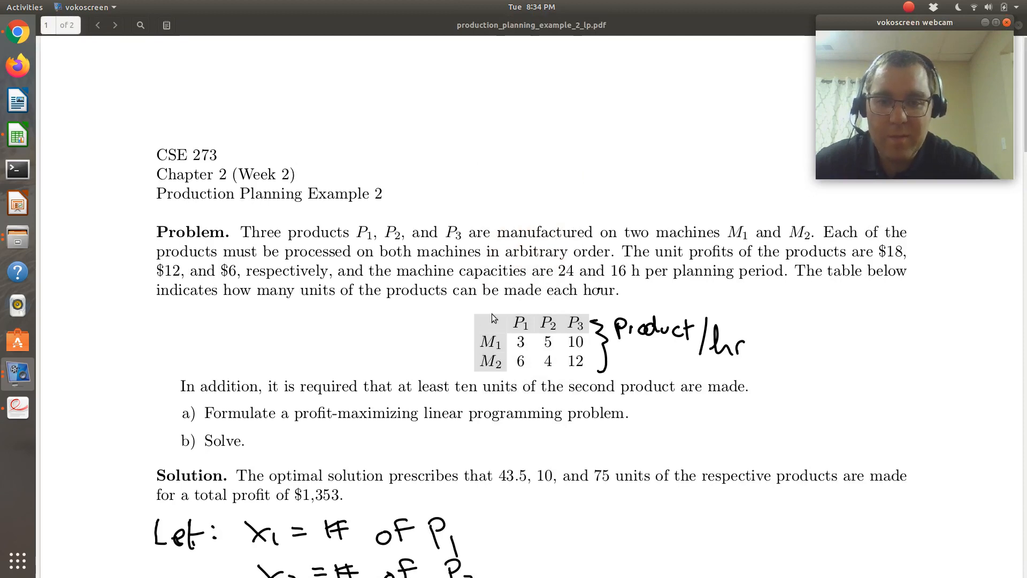
click(526, 345)
scroll(525, 346, down, 2)
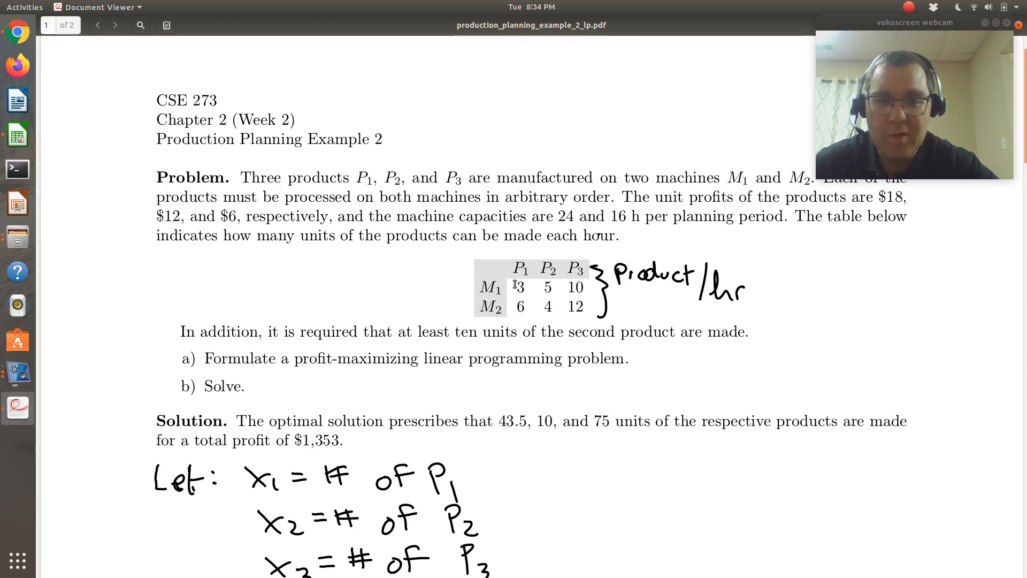
key(alt+Tab)
key(Down)
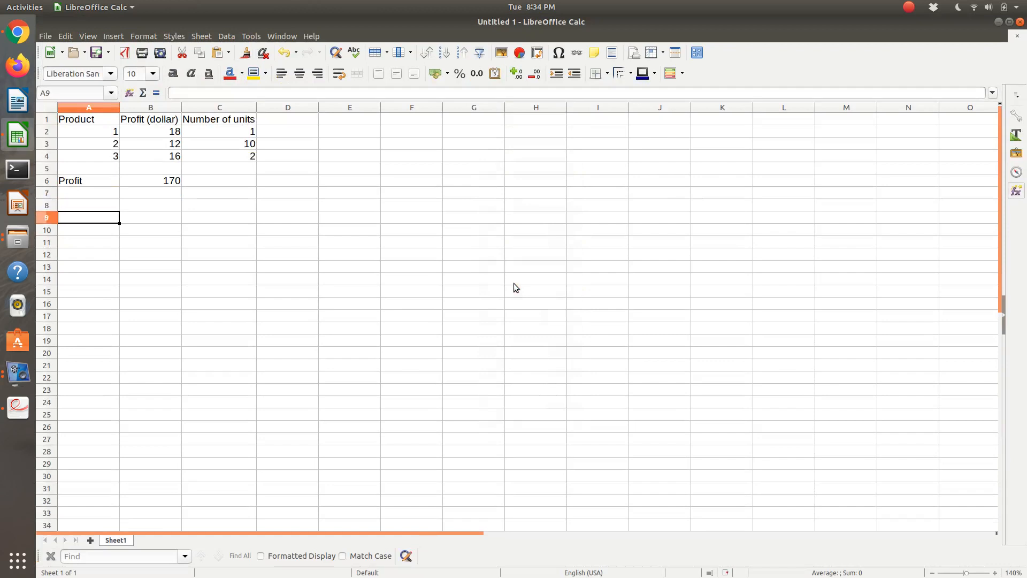
text(M1)
key(Return)
text(M)
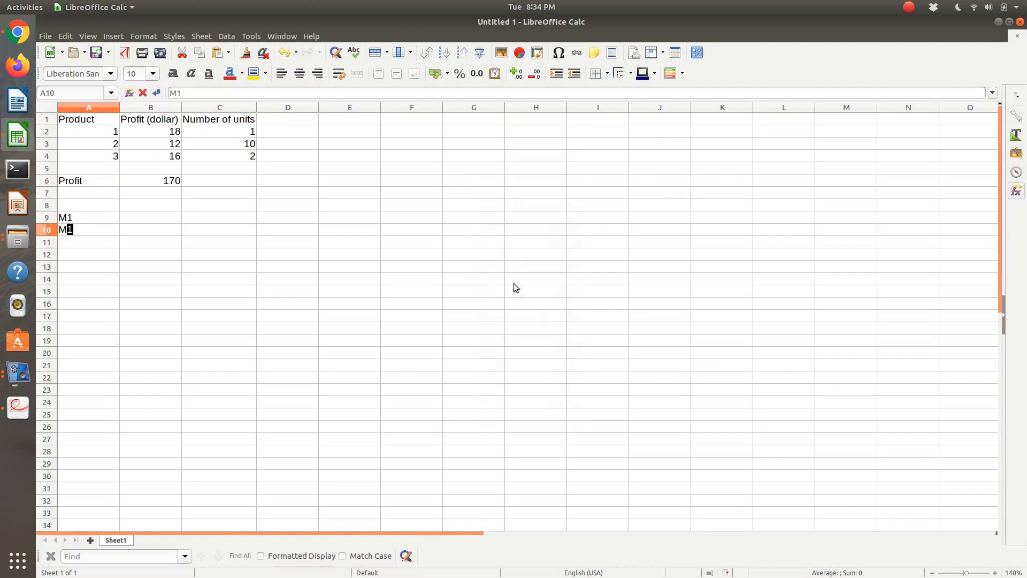
text(2)
Step: Enter the product column headers P1, P2 and P3 in cells B8:D8
key(Up)
key(Up)
key(Right)
text(P1)
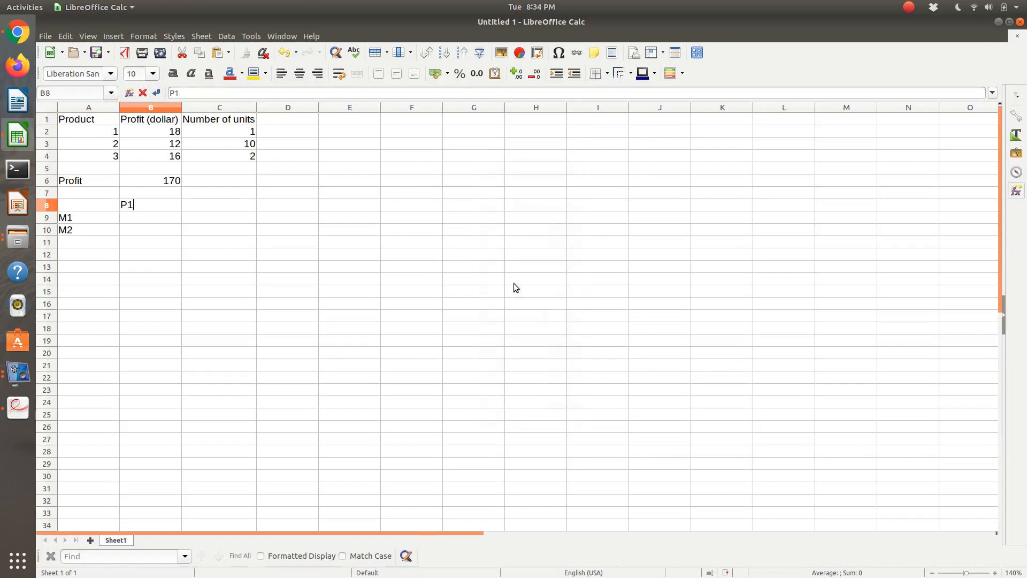
key(Tab)
text(P2)
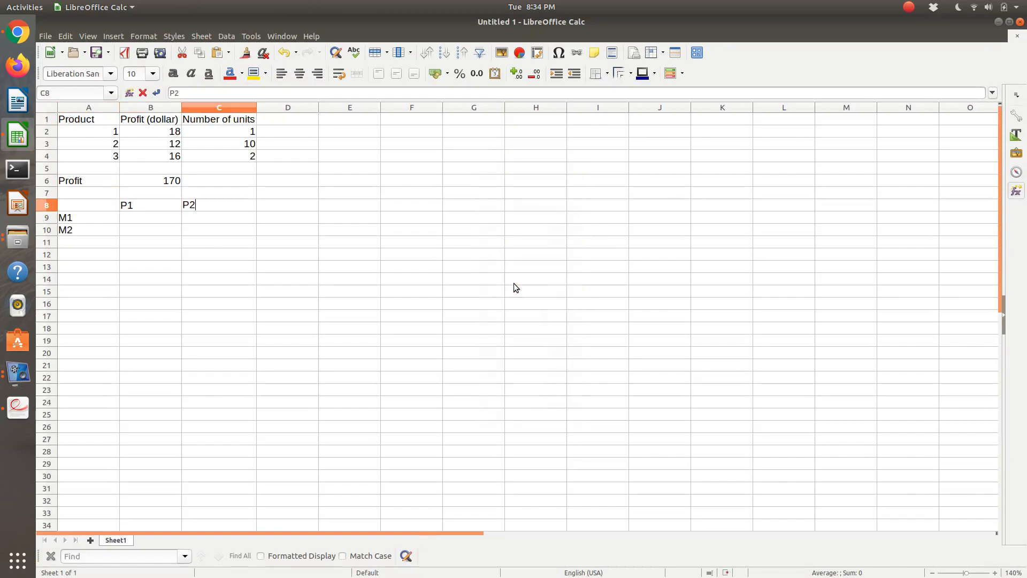
key(Tab)
text(P3)
key(Return)
Step: Look up machine M1's production rates in the PDF and enter 3, 5 and 10 in cells B9:D9
key(Left)
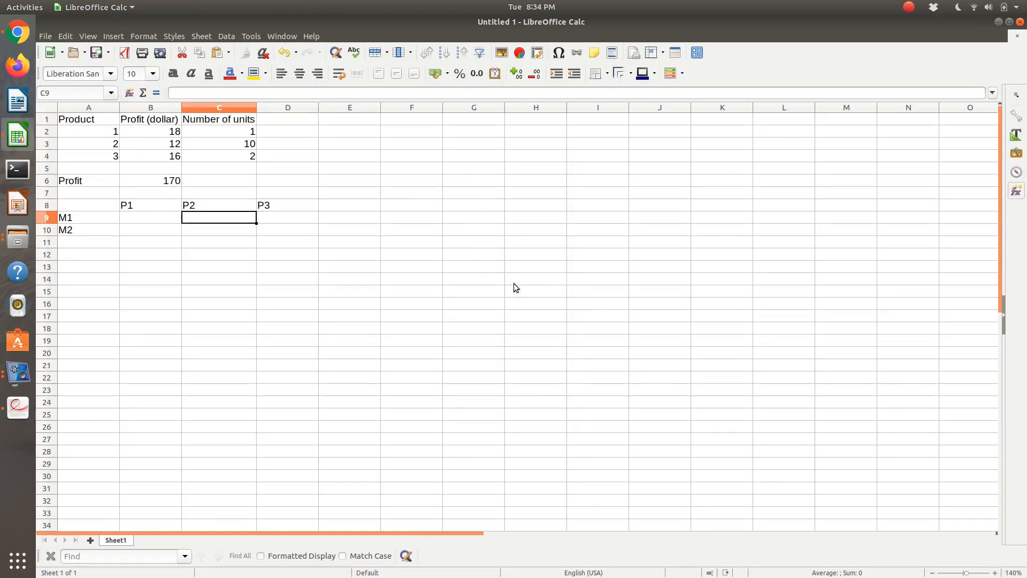
key(Left)
key(ctrl+alt+Down)
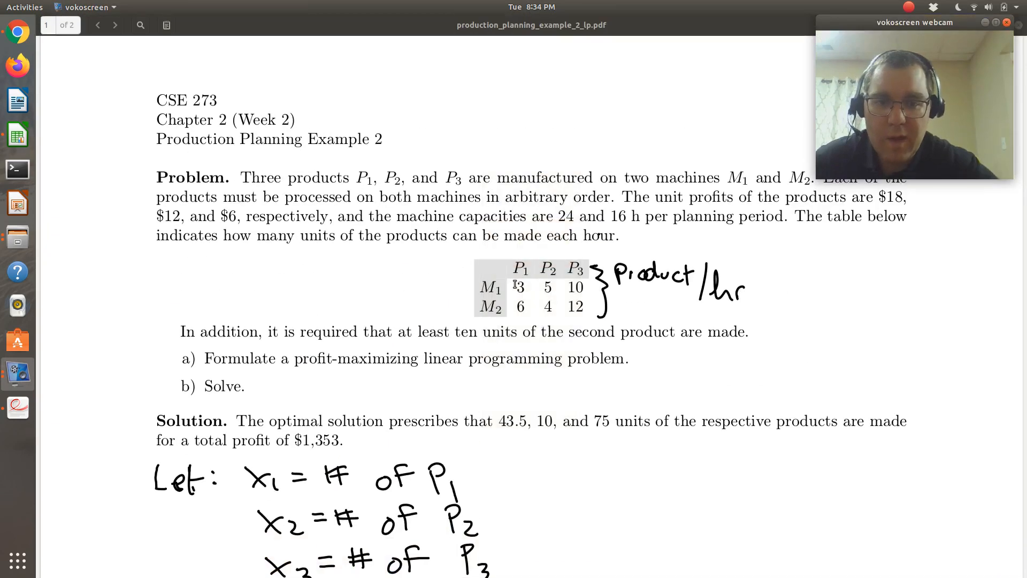
key(ctrl+alt+Up)
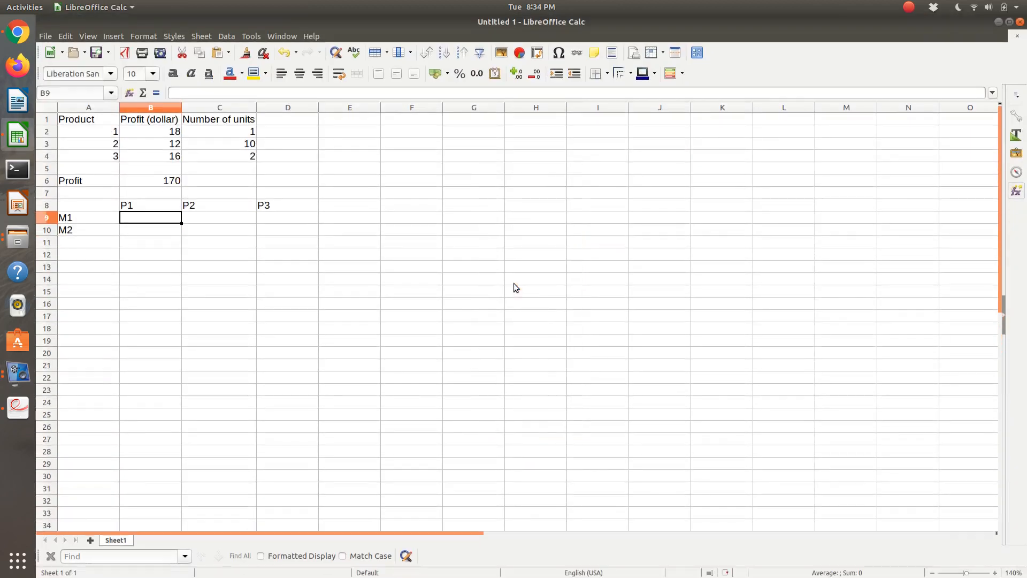
text(3)
key(Tab)
text(5)
key(Tab)
text(10)
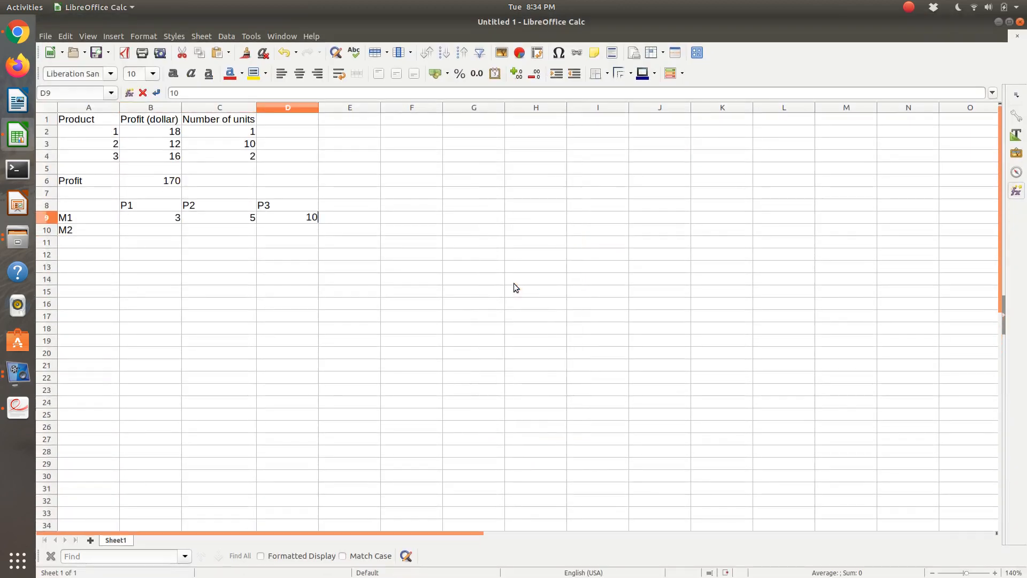
key(Return)
Step: Look up machine M2's production rates in the PDF and enter 6, 4 and 12 in cells B10:D10
key(Left)
key(Left)
key(ctrl+alt+Down)
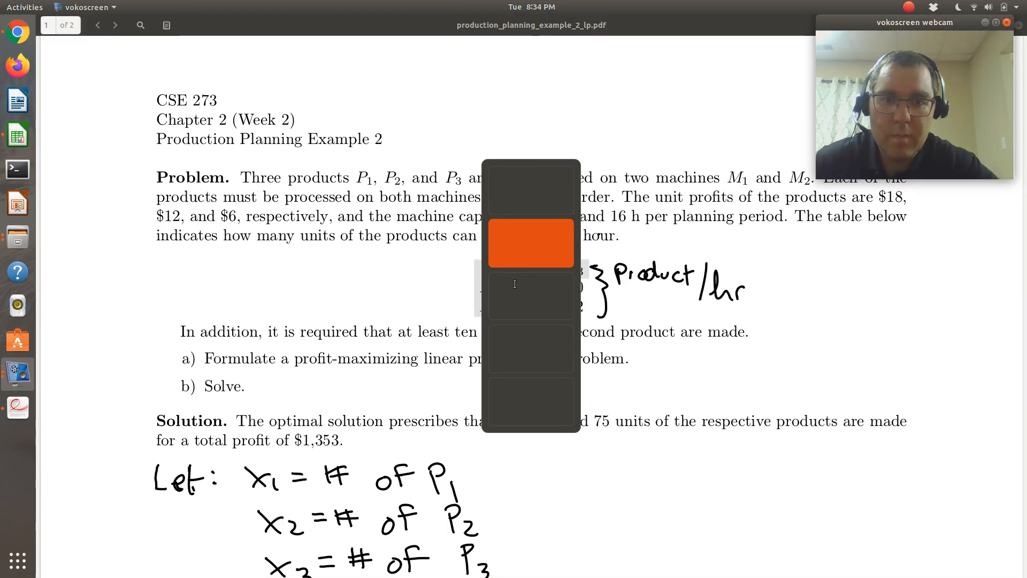
key(ctrl+alt+Up)
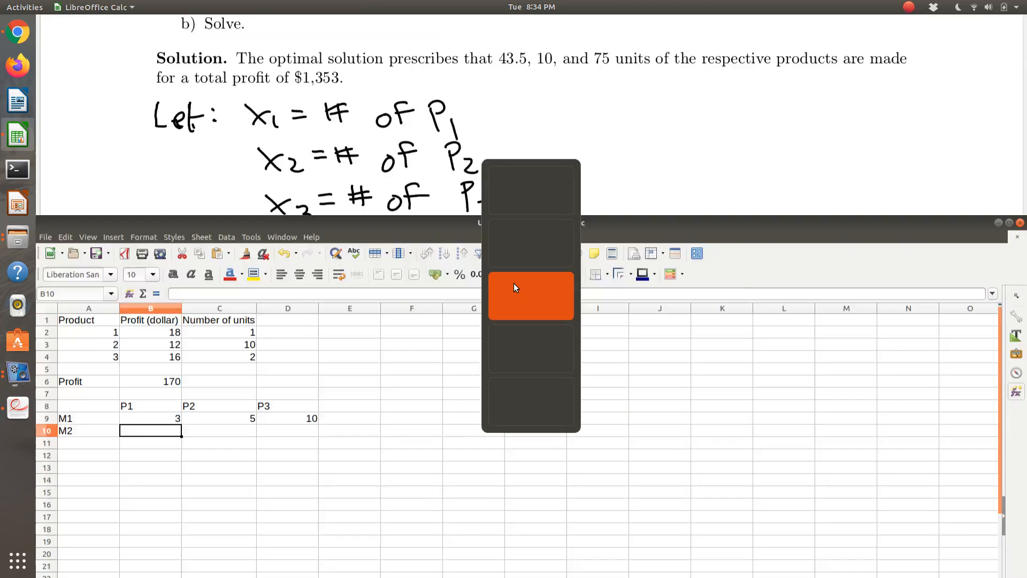
text(6)
key(Tab)
text(4)
key(Tab)
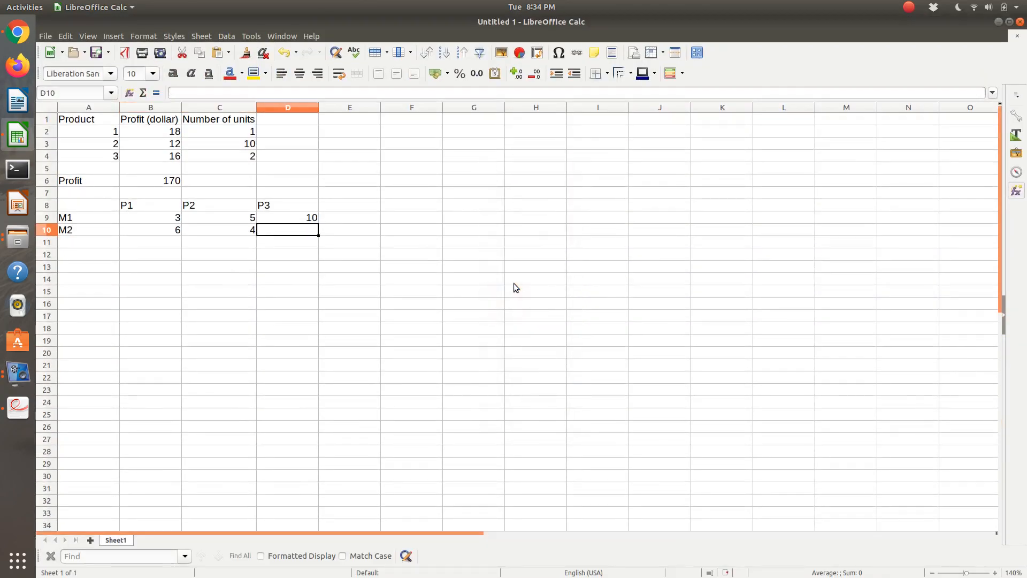
text(12)
key(Tab)
Step: Check the machine capacities in the PDF and add the header "OP Time" in cell E8
key(ctrl+alt+Down)
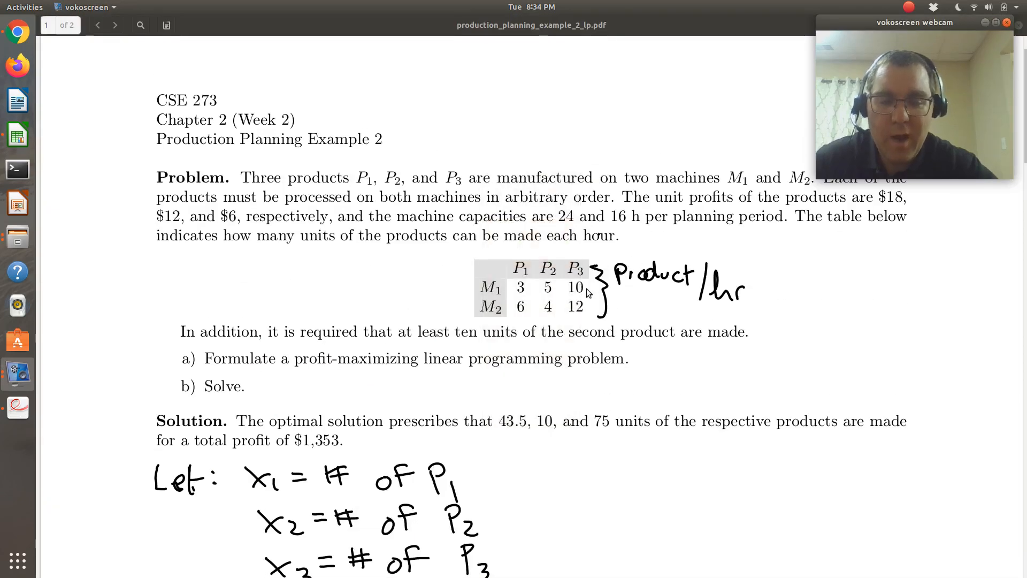
key(ctrl+alt+Up)
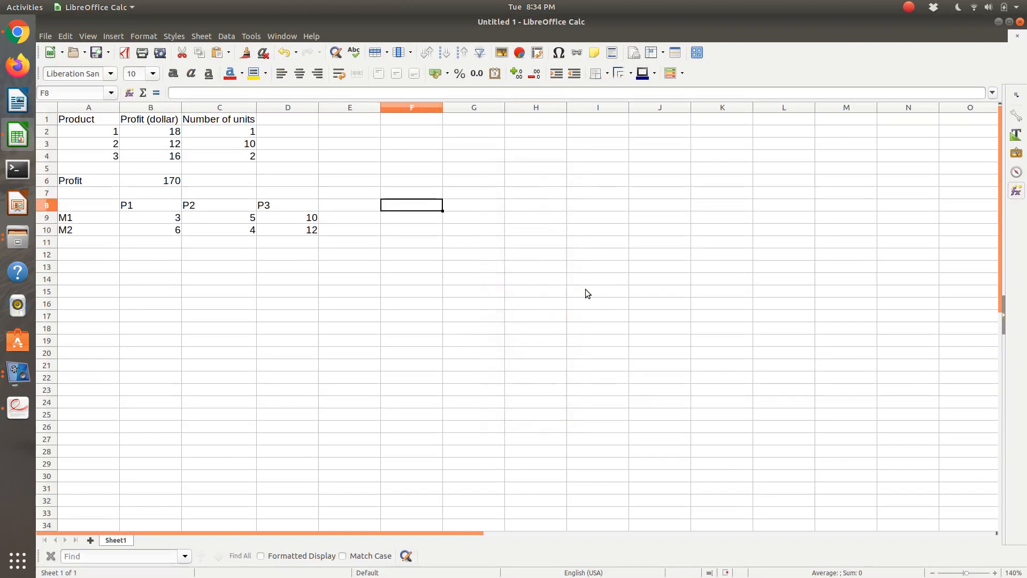
key(Left)
text(Operat)
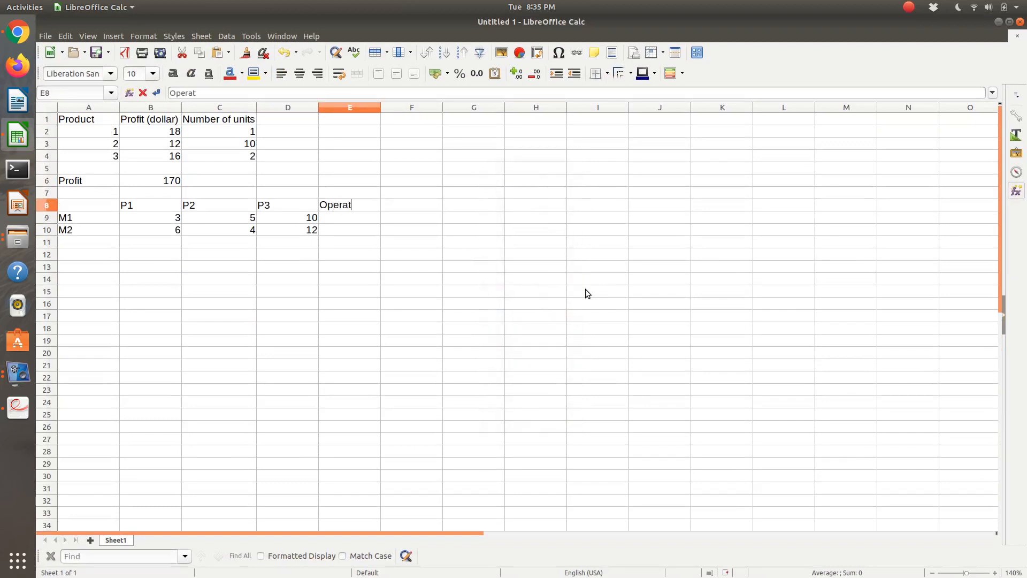
text(ing)
key(BackSpace)
key(BackSpace)
key(BackSpace)
key(BackSpace)
key(BackSpace)
key(BackSpace)
key(BackSpace)
key(BackSpace)
text(OP Time)
key(Return)
Step: Append the unit "(hr)" to the OP Time header in E8
key(Up)
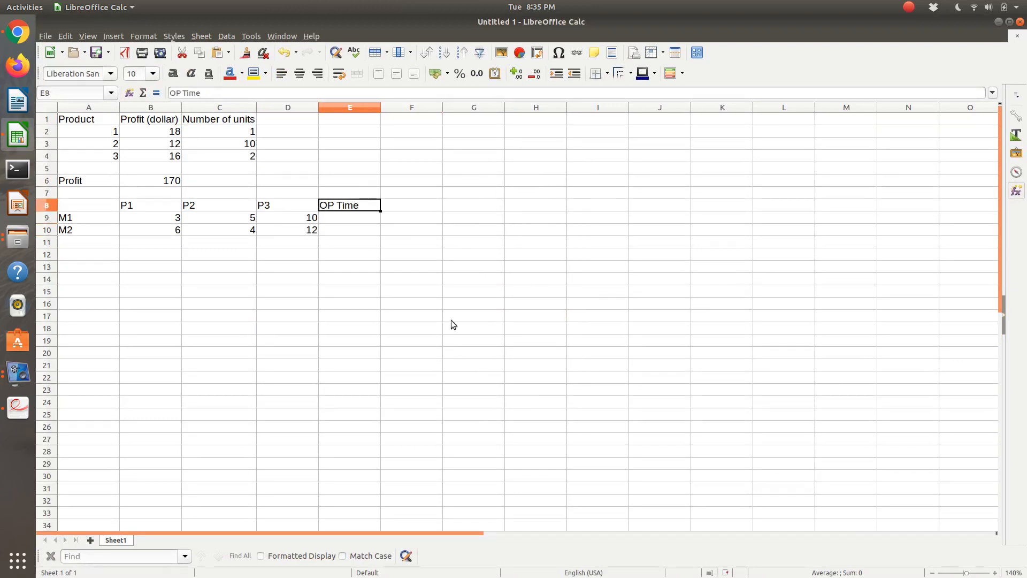
click(217, 91)
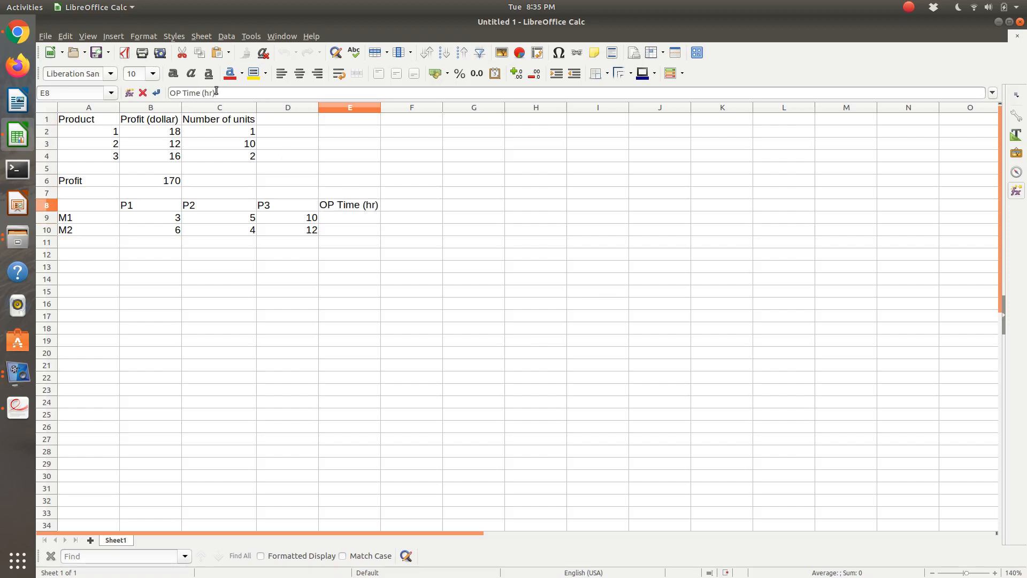
key(Return)
Step: Append the unit "(unit/hr)" to the P1 header in B8
key(Left)
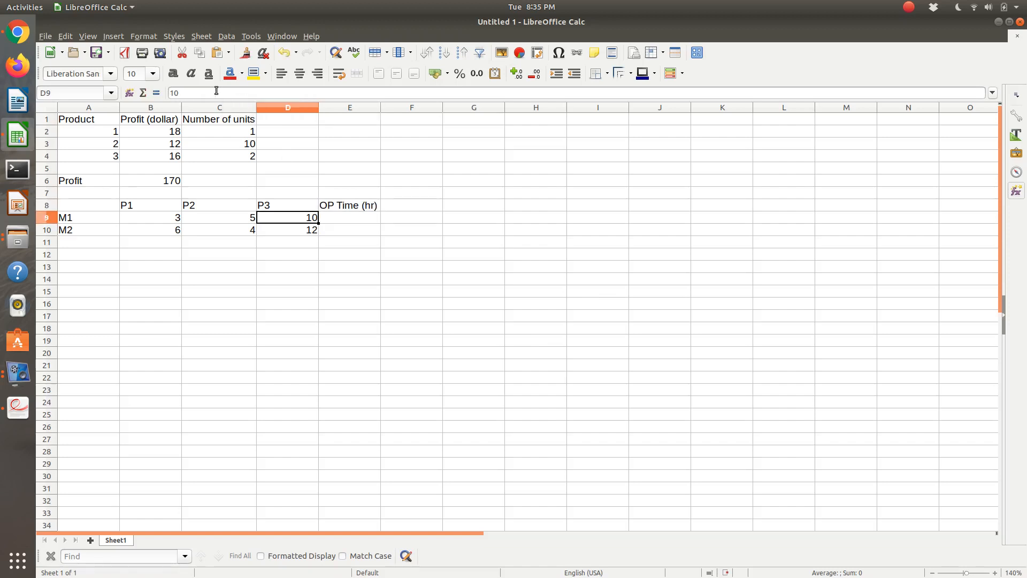
key(Left)
key(Left)
key(Right)
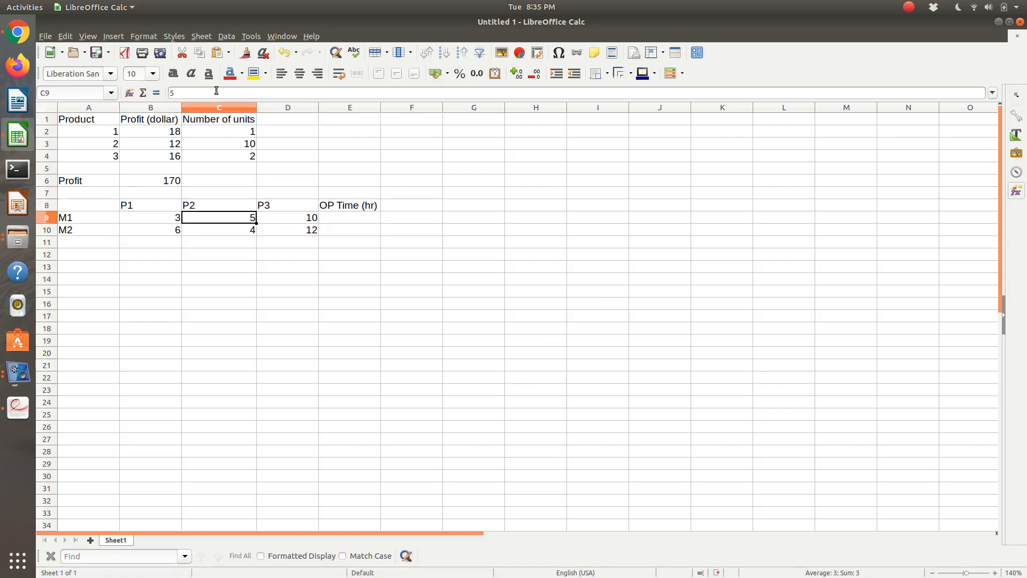
key(Left)
key(Up)
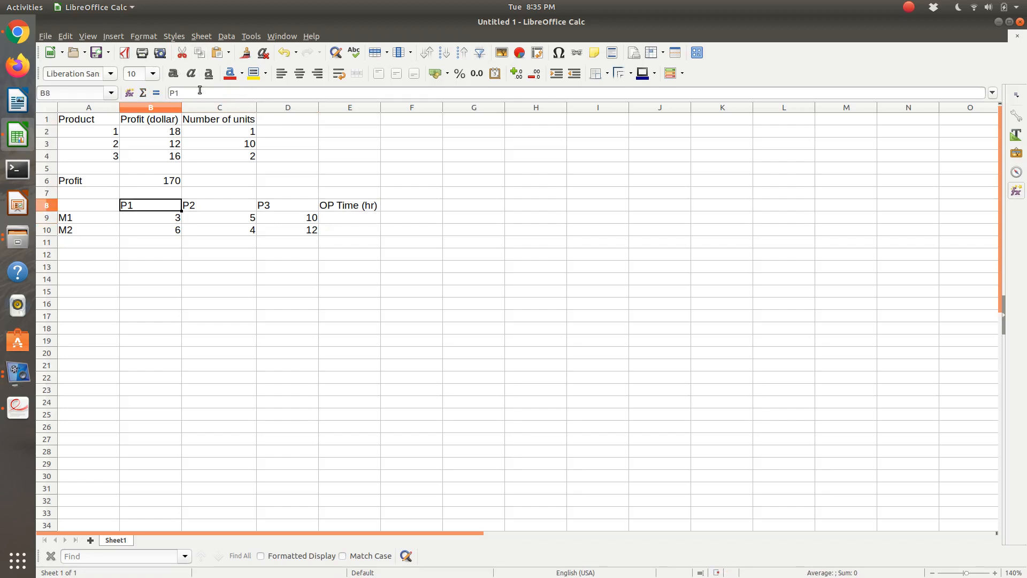
click(200, 90)
text(()
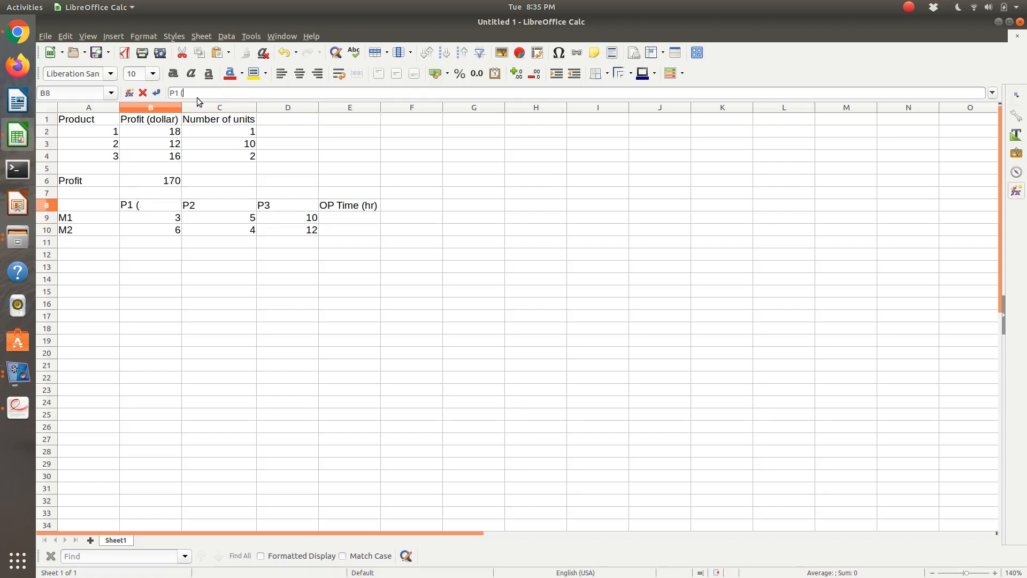
text(unit/hr)
key(Return)
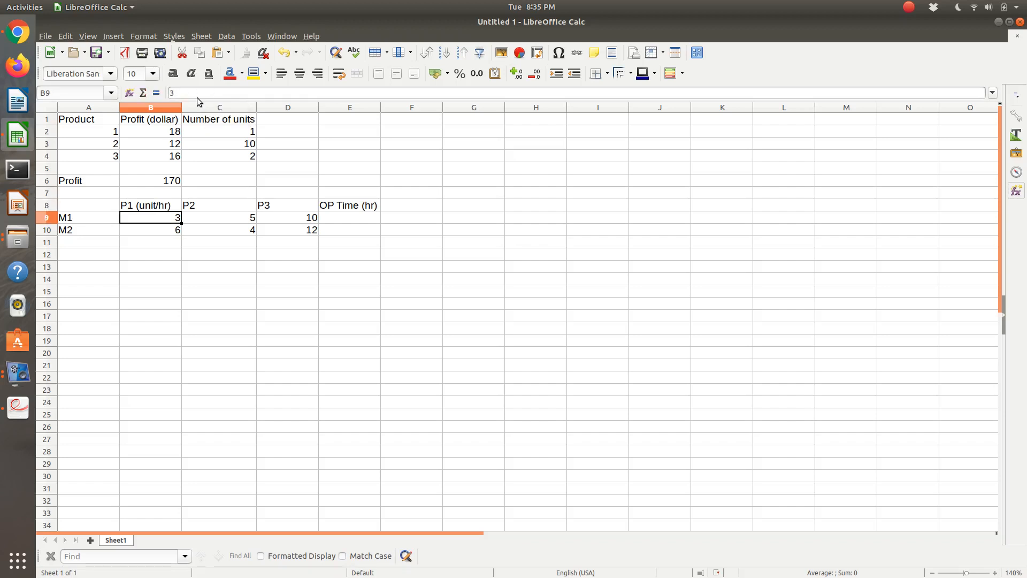
Step: Append the unit "(unit/hr)" to the P2 and P3 headers in C8 and D8
click(206, 206)
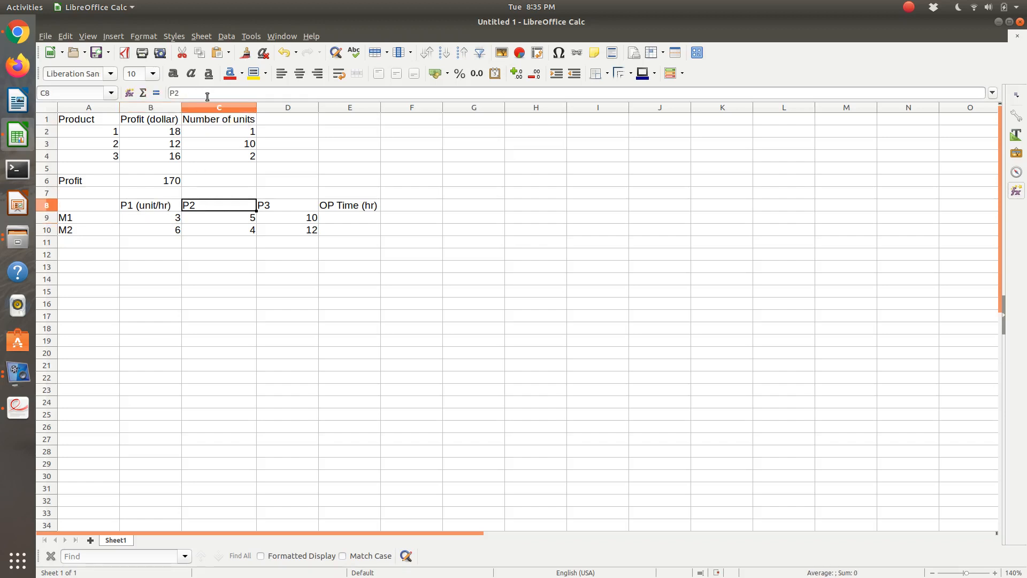
click(207, 96)
text((unit/hr)
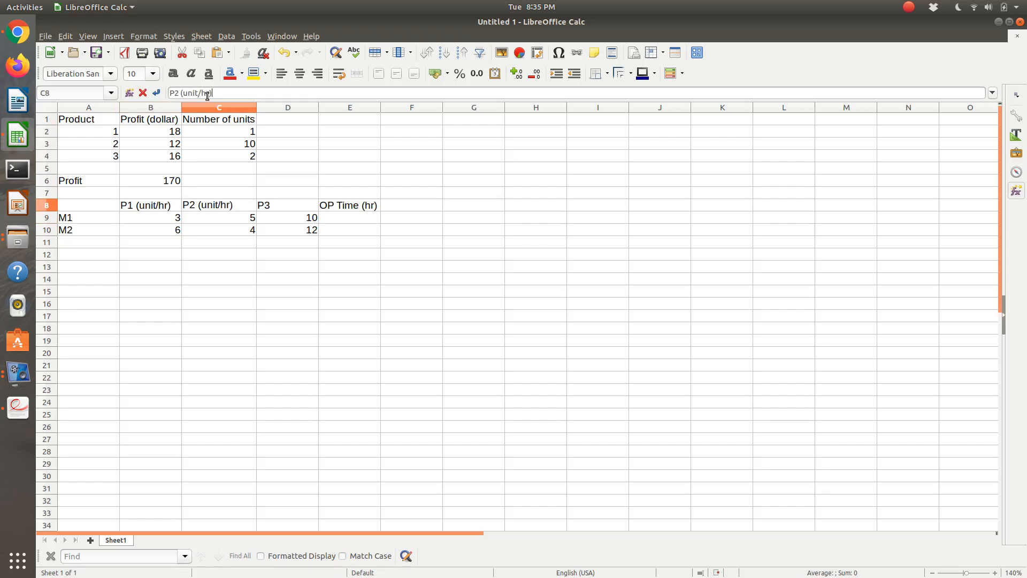
key(Tab)
click(191, 98)
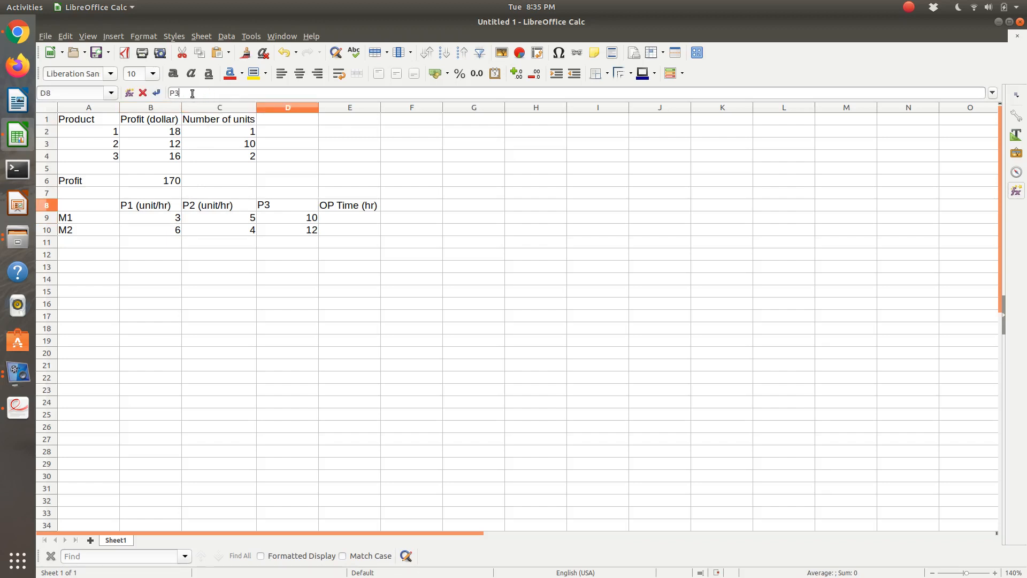
text((unit/hr)
click(217, 217)
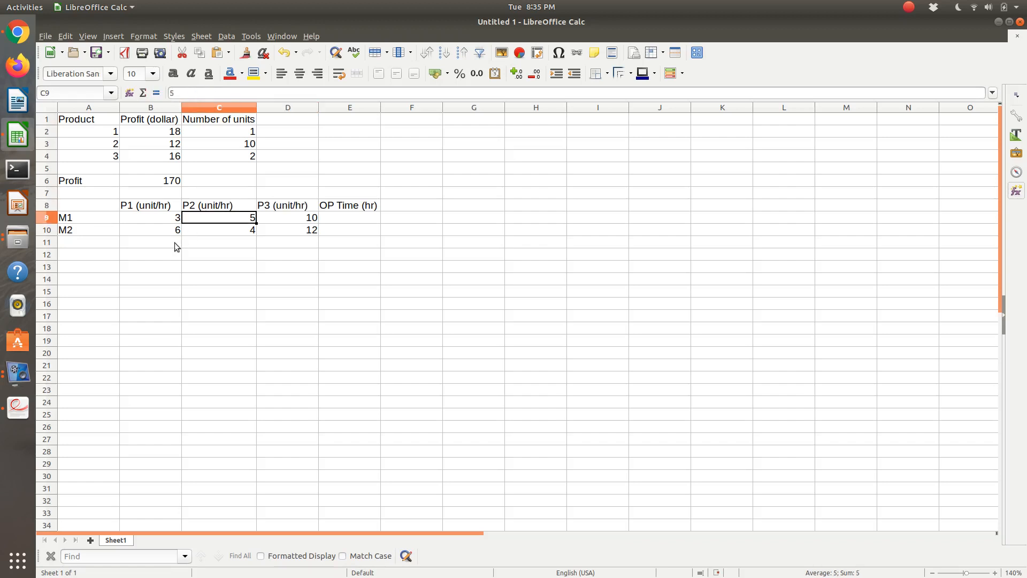
Step: Review the handwritten objective function, machine time constraints and product limits in the production planning PDF
click(115, 253)
click(136, 250)
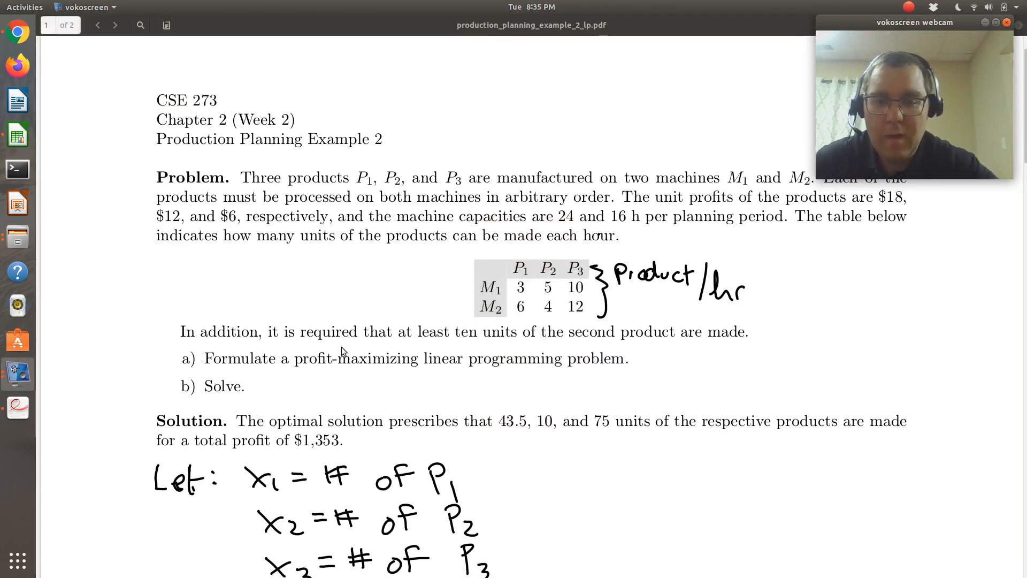
click(512, 393)
scroll(512, 393, down, 10)
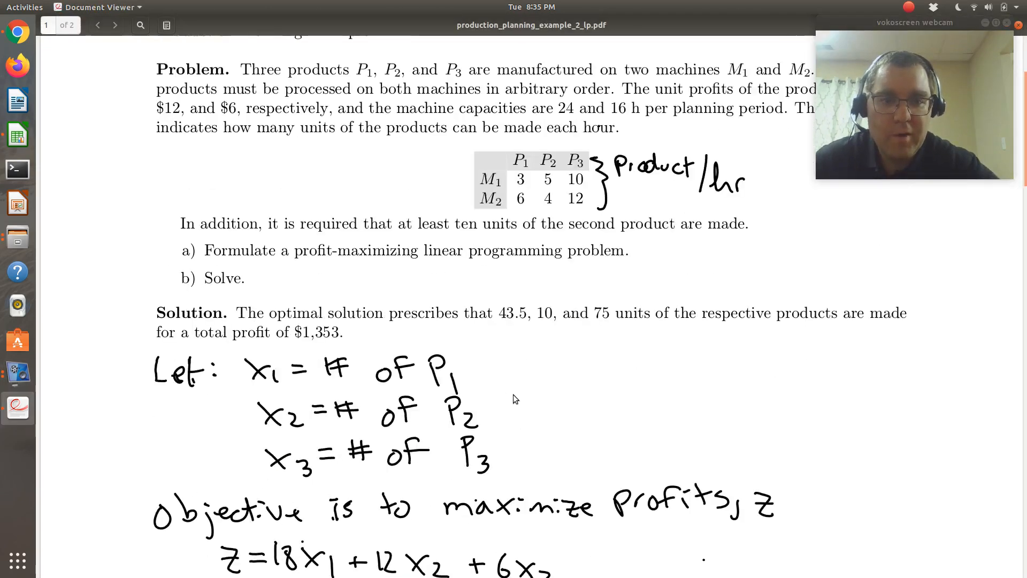
scroll(513, 394, down, 1)
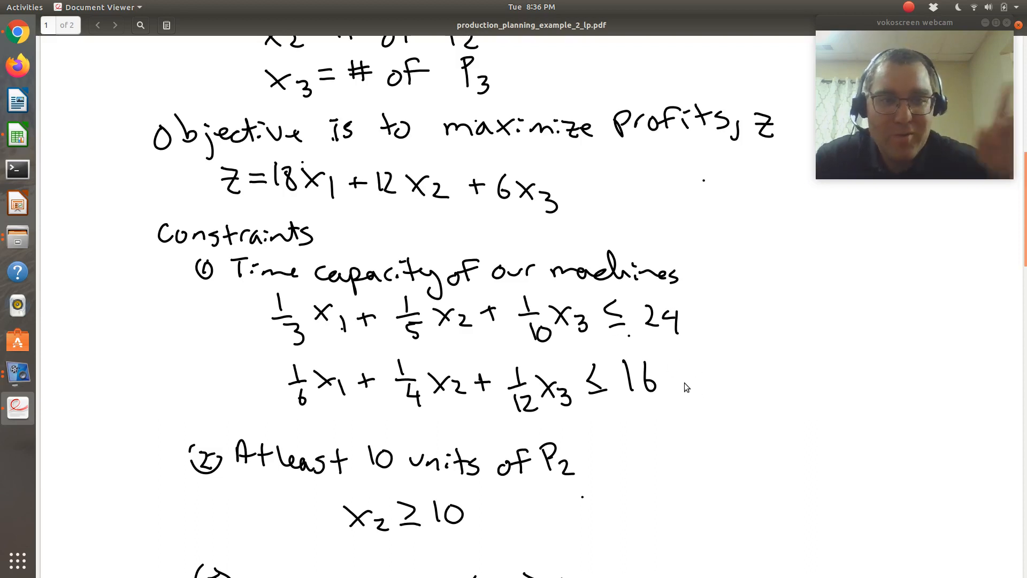
scroll(686, 386, down, 2)
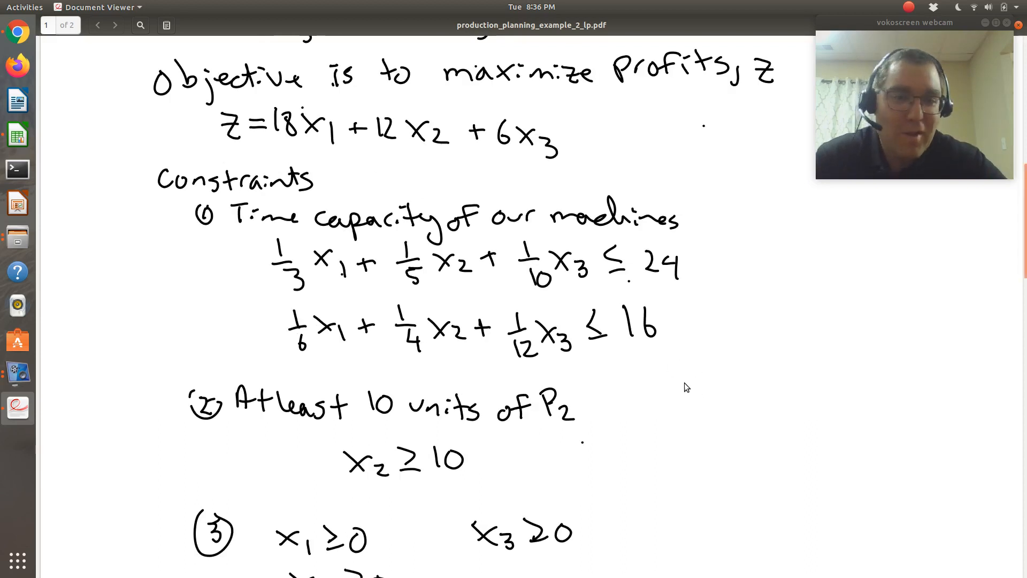
scroll(686, 386, down, 2)
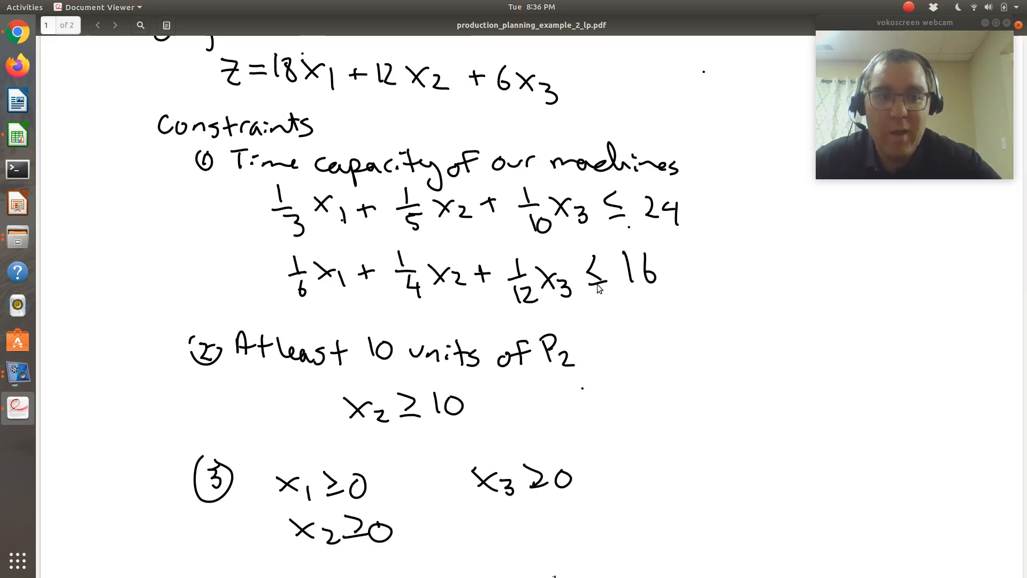
Step: Return to the spreadsheet and enter the operating times 24 for M1 in E9 and 16 for M2 in E10
key(alt+Tab)
key(Right)
key(Right)
key(Right)
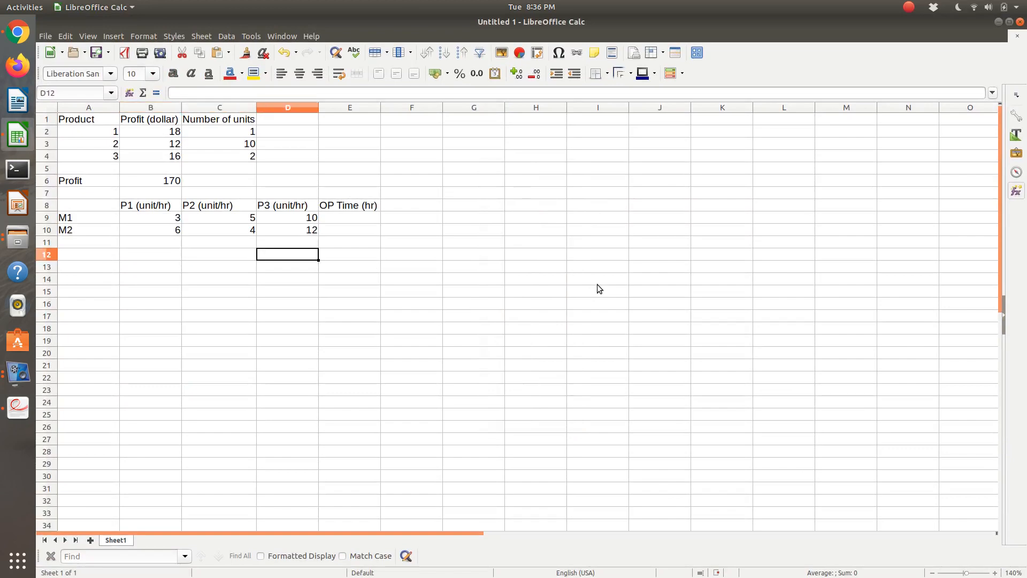
key(Up)
key(Up)
text(24)
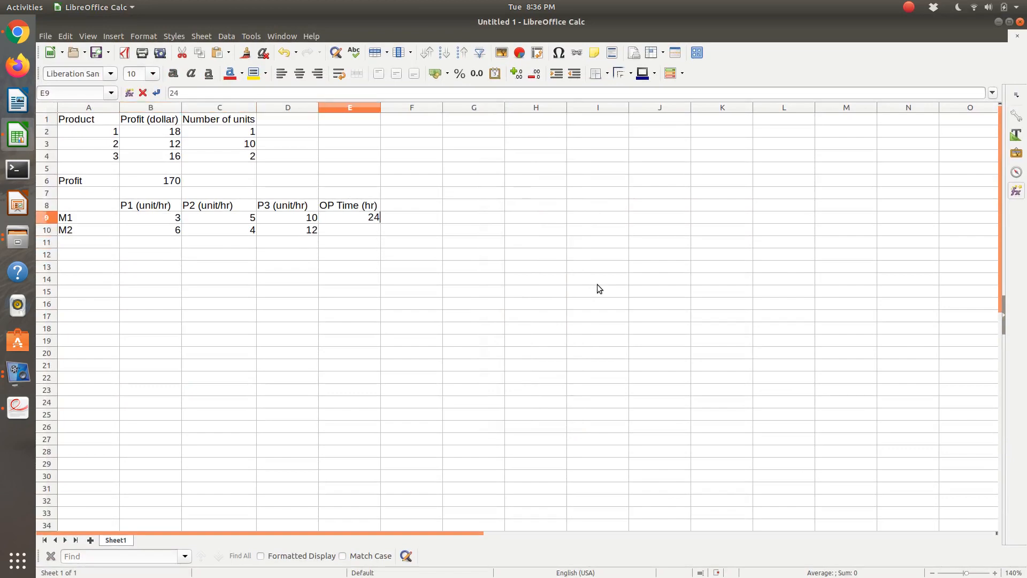
key(Return)
text(16)
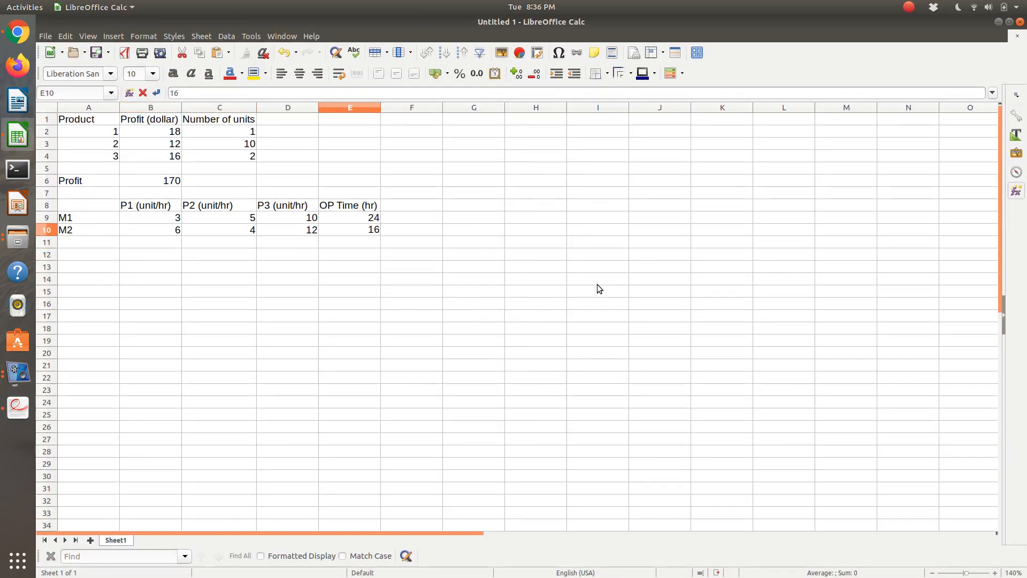
key(Left)
Step: Enter the label "Constraint 1" in A12, two rows below the machine table
key(Down)
key(Left)
key(Down)
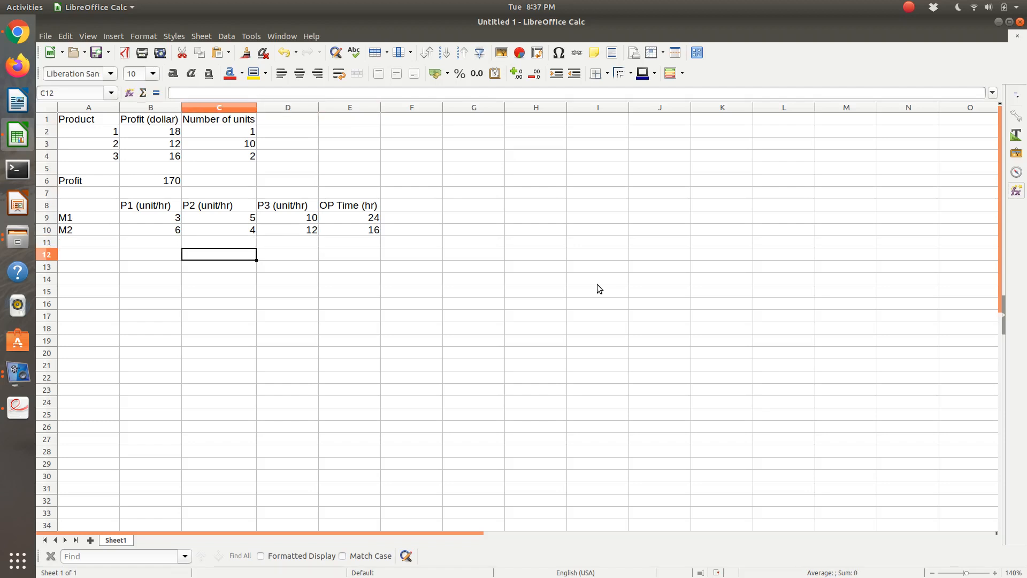
key(Left)
key(Left)
text(Constant)
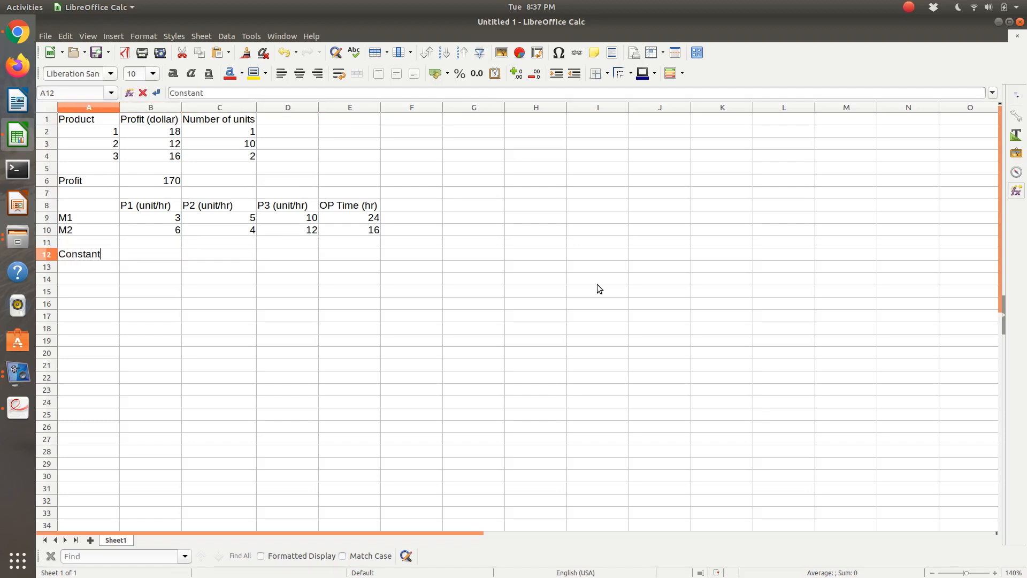
key(BackSpace)
key(BackSpace)
key(BackSpace)
text(raint 1)
key(Return)
Step: Enter the label "Constraint 2" in A13, correcting the spelling of the word
text(Constaing)
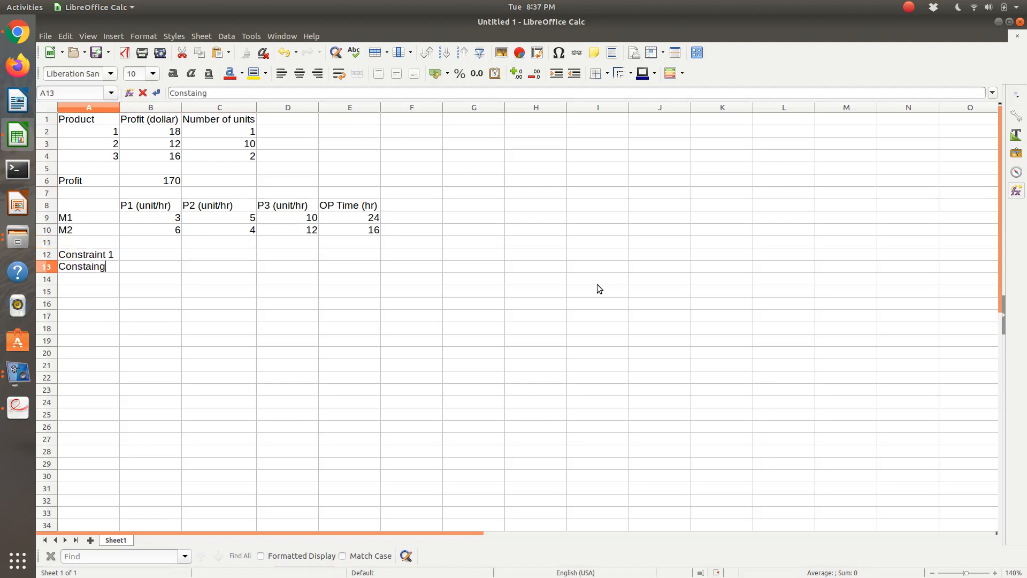
key(BackSpace)
text(t 2)
key(Return)
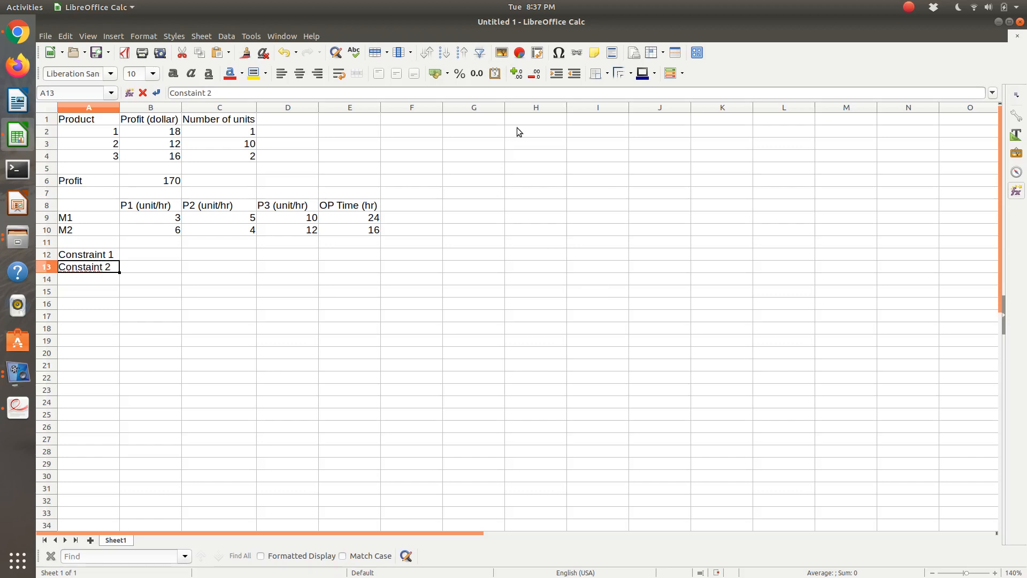
double_click(196, 93)
text(Constra)
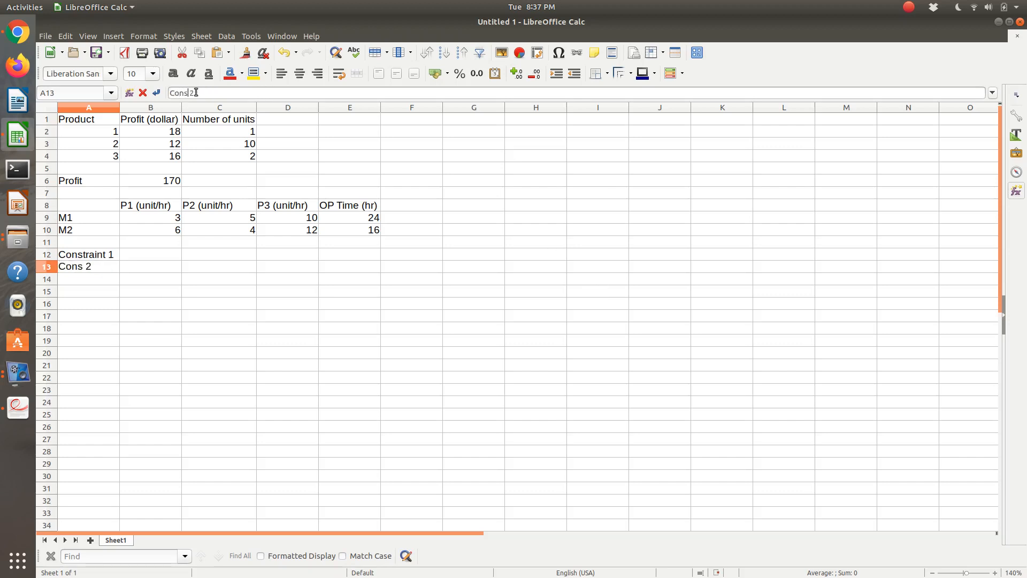
text(int)
Step: Start the Constraint 1 formula in B12 with the M1 time terms for P1 and P2: =1/B9*C2+1/C9*C3
click(157, 254)
text(=)
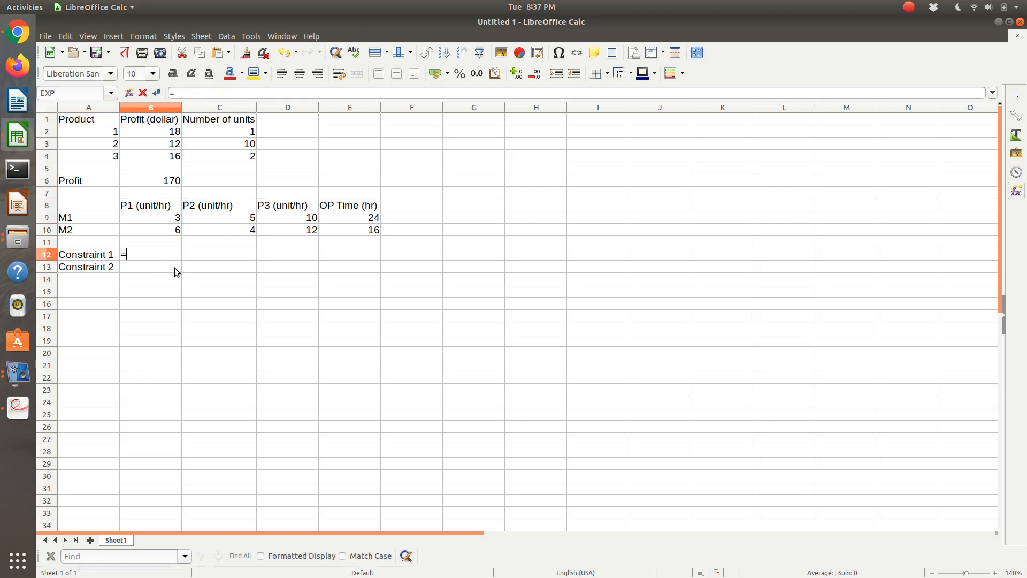
text(1/)
click(170, 217)
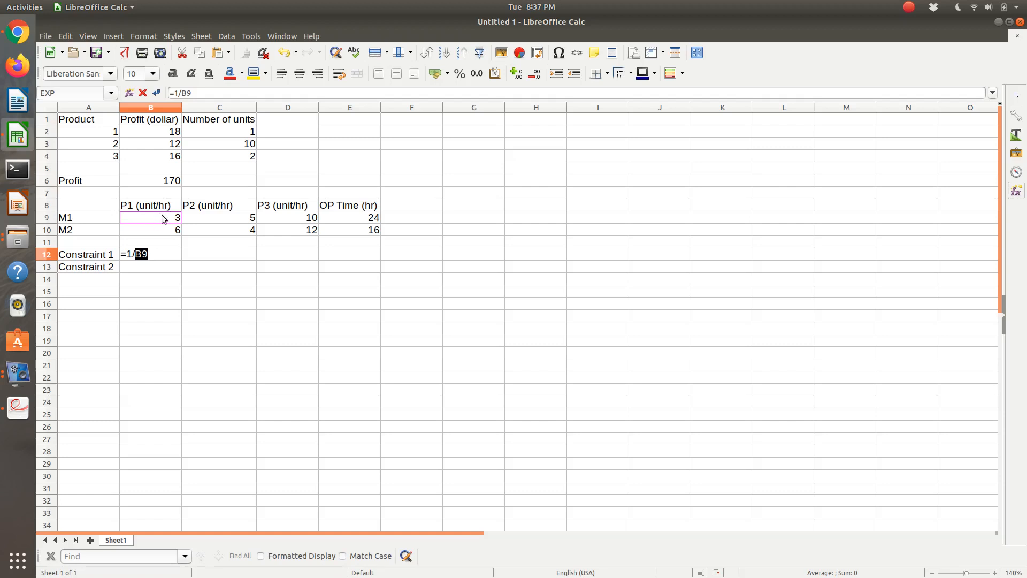
text(*)
click(238, 134)
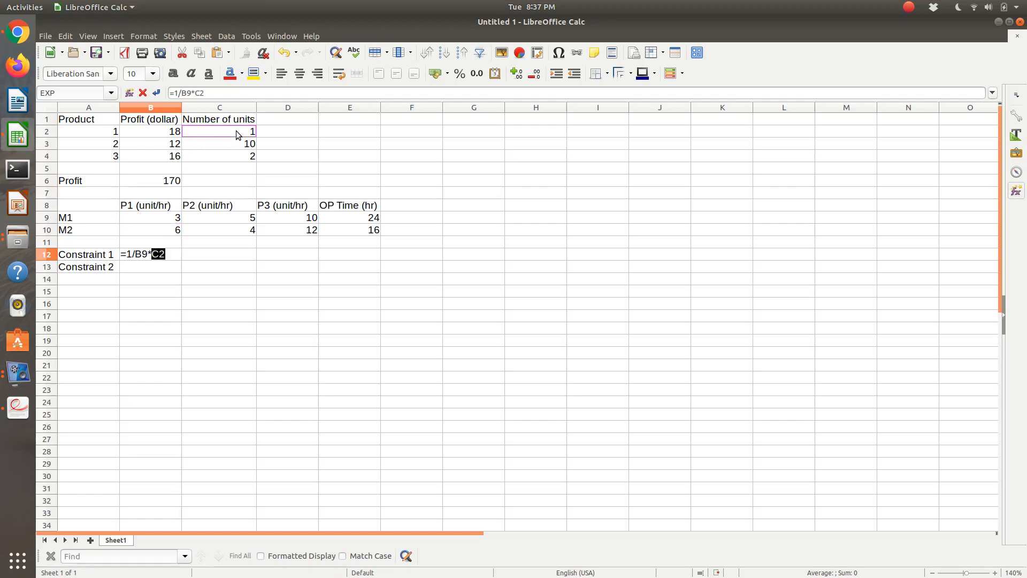
text(+1/)
click(238, 219)
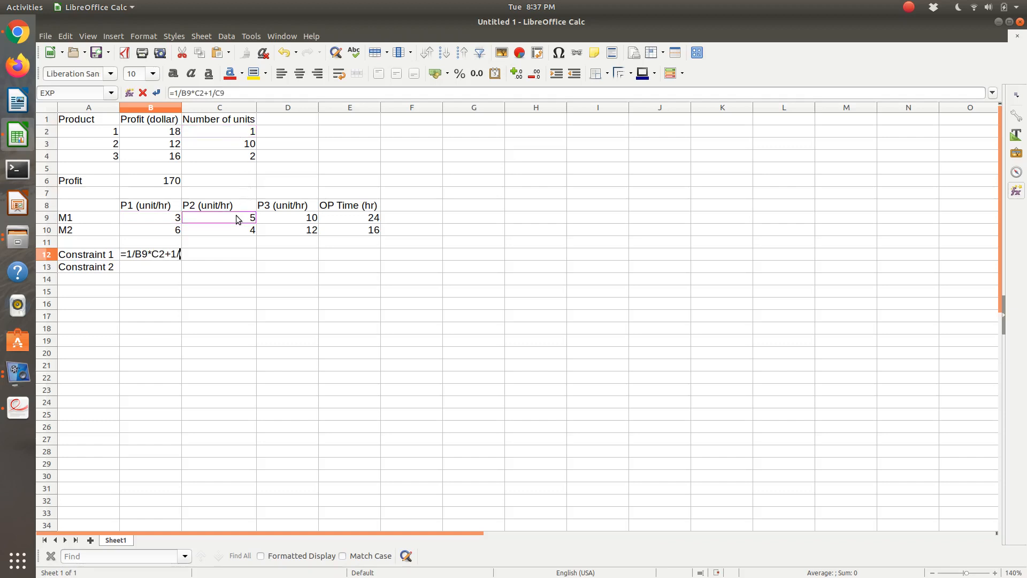
text(*)
click(233, 146)
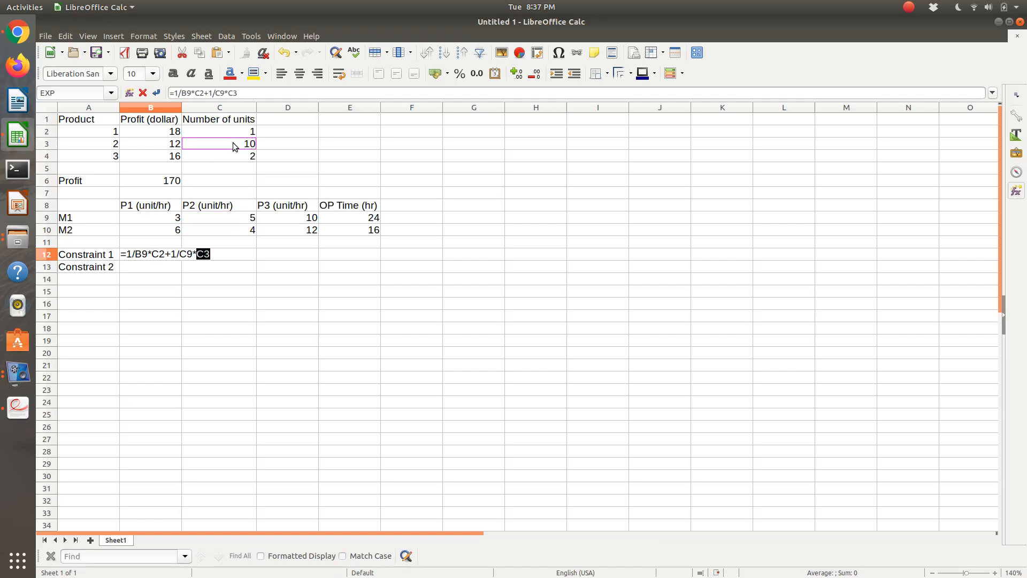
Step: Complete the Constraint 1 formula in B12 by adding the P3 term 1/D9*C4 and subtracting 24
text(+1/)
click(295, 217)
text(*)
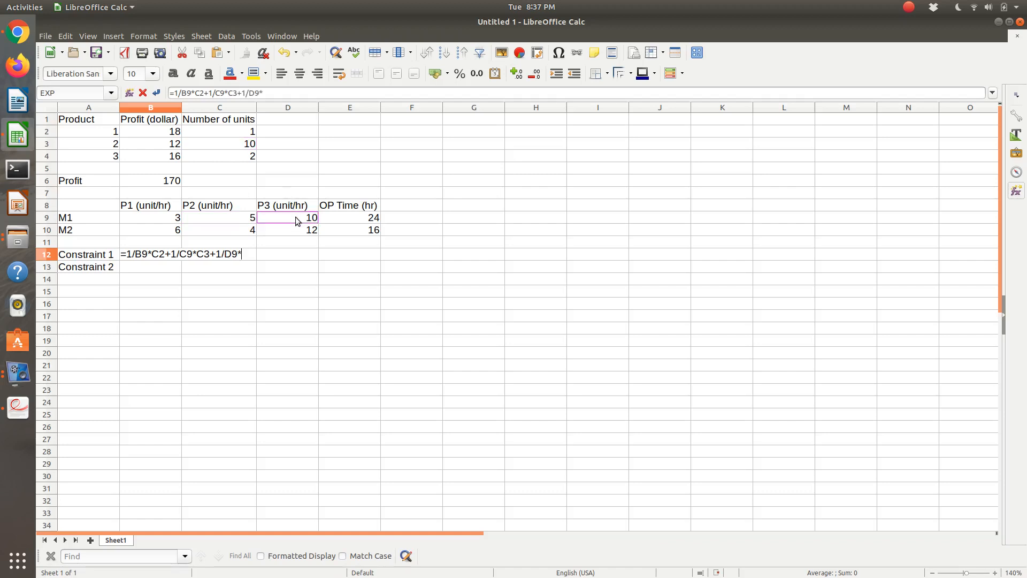
click(249, 156)
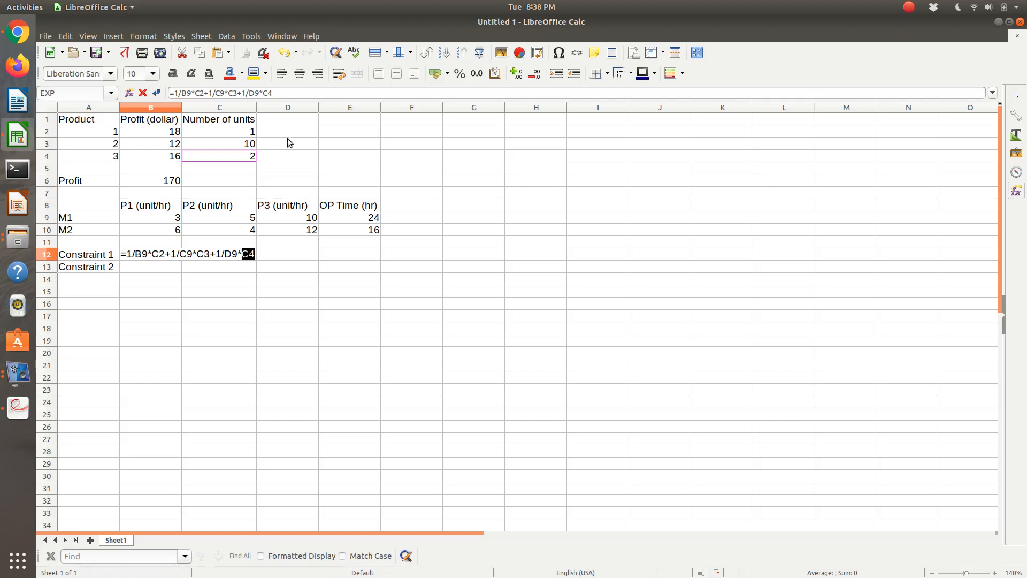
click(288, 92)
text(-24)
key(Return)
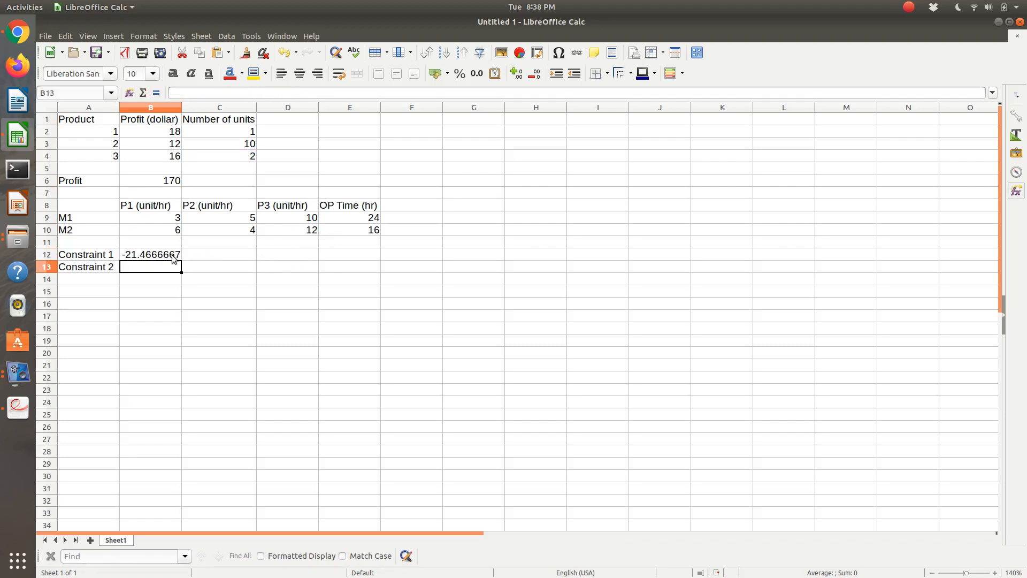
Step: Start the Constraint 2 formula in B13 with the M2 time terms for P1 and P2: =1/B10*C2+1/C10*C3
text(=)
key(BackSpace)
text(=)
text(1/)
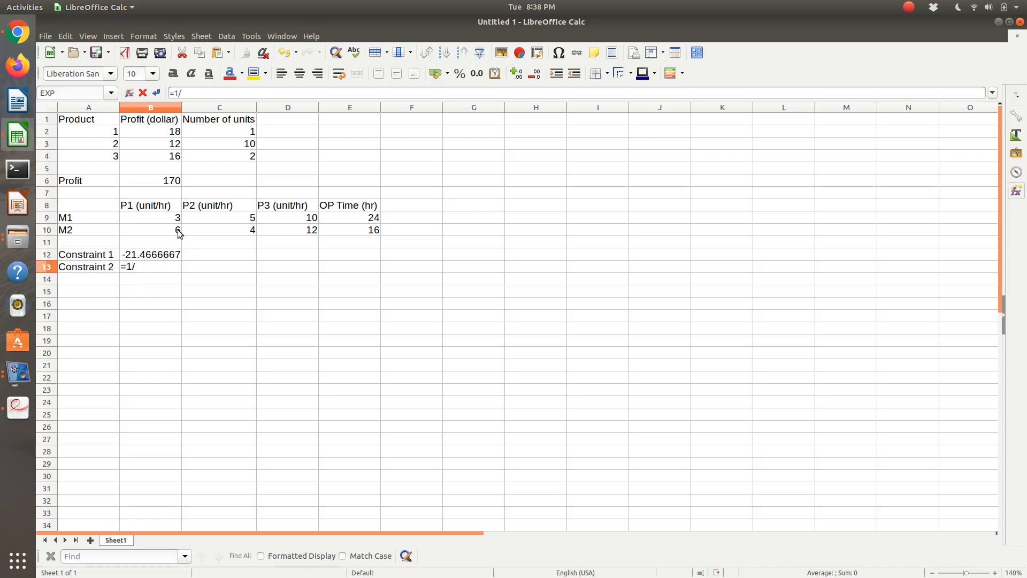
click(178, 231)
text(*)
click(239, 132)
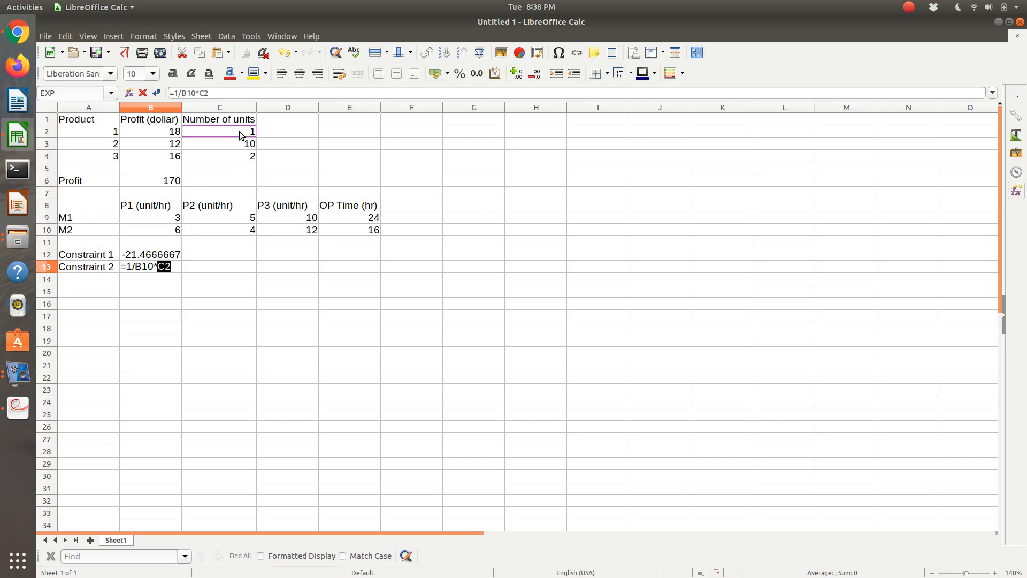
text(+1/)
click(226, 228)
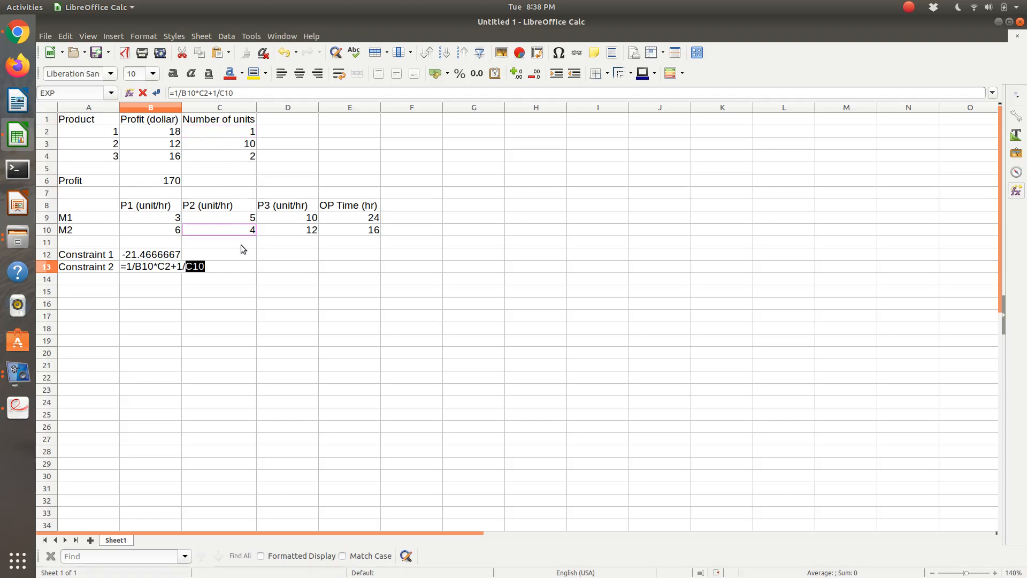
text(*)
click(217, 148)
Step: Add the P3 term 1/D10*C4 to the Constraint 2 formula and enter it in B13
text(+1/)
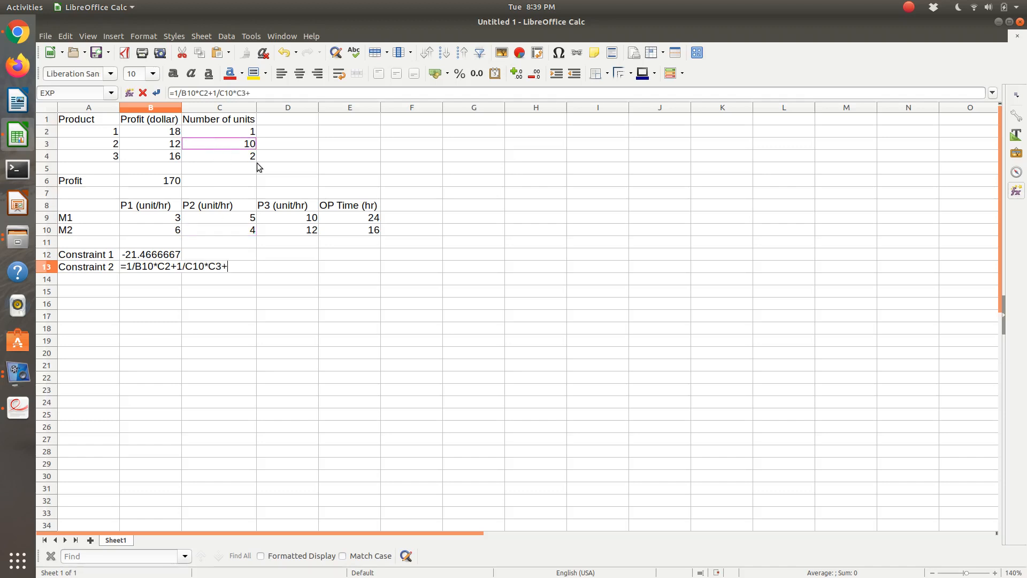
click(309, 229)
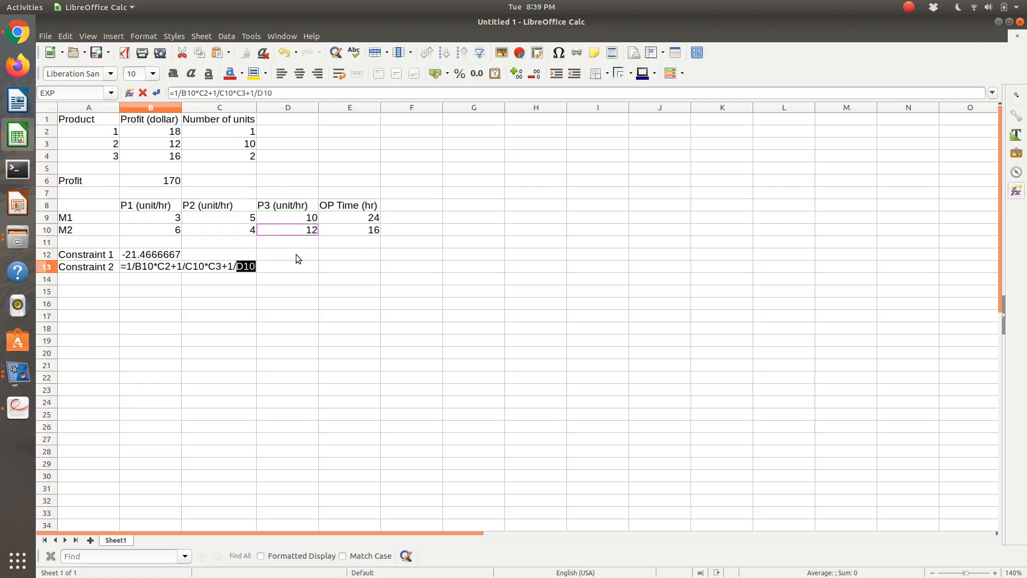
text(*)
click(234, 155)
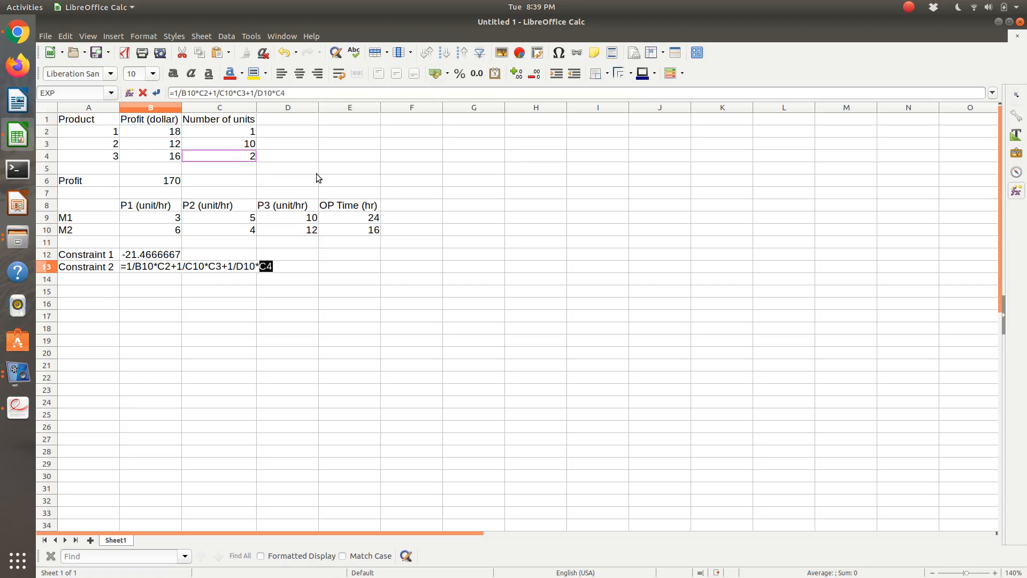
key(Return)
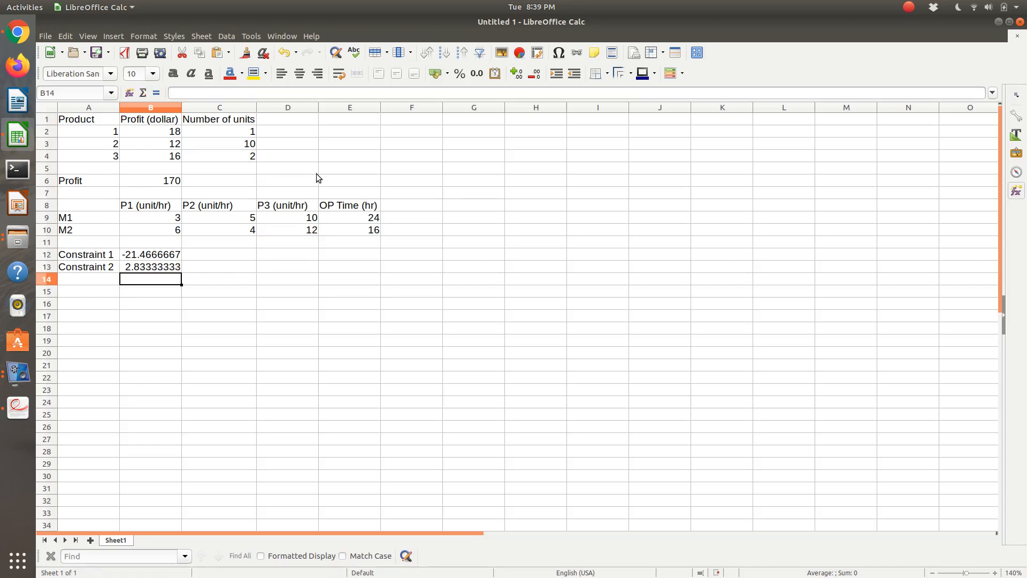
Step: Extend the Constraint 2 formula in B13 by subtracting the M2 operating time in E10
click(168, 266)
click(302, 93)
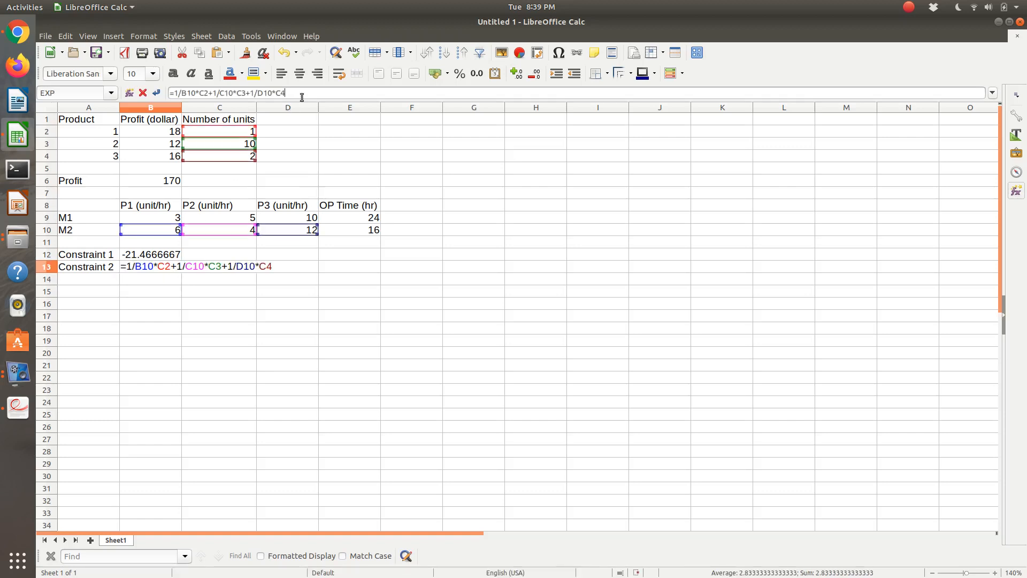
text(-)
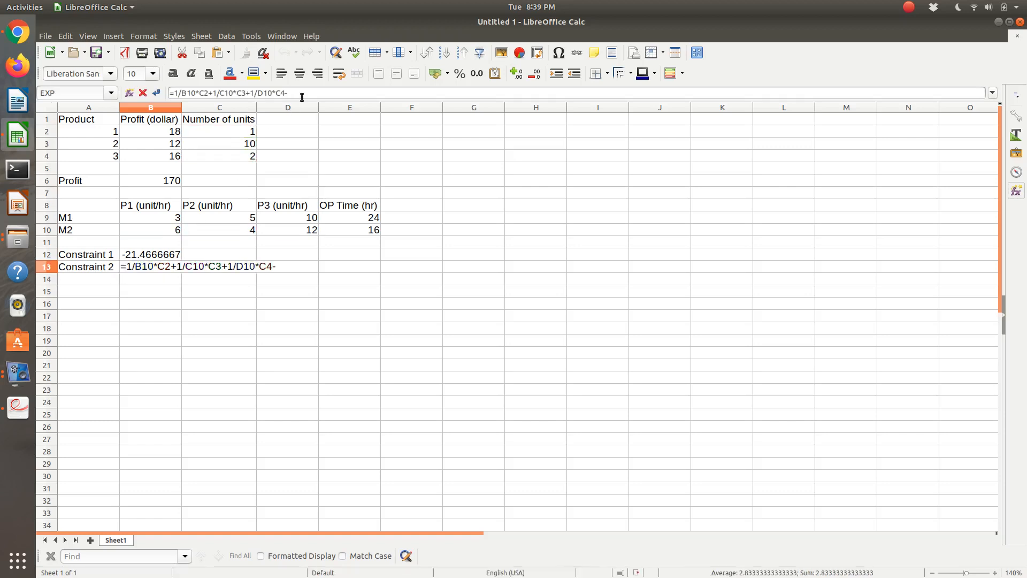
click(371, 233)
key(Return)
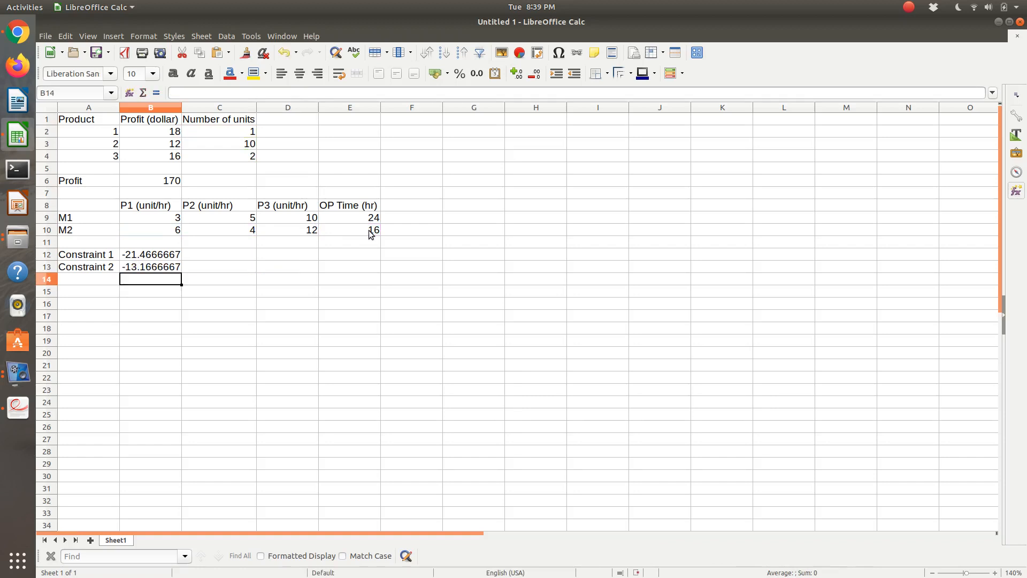
Step: Replace the constant subtracted in the Constraint 1 formula in B12 with a reference to the M1 operating time in E9
key(Up)
key(Up)
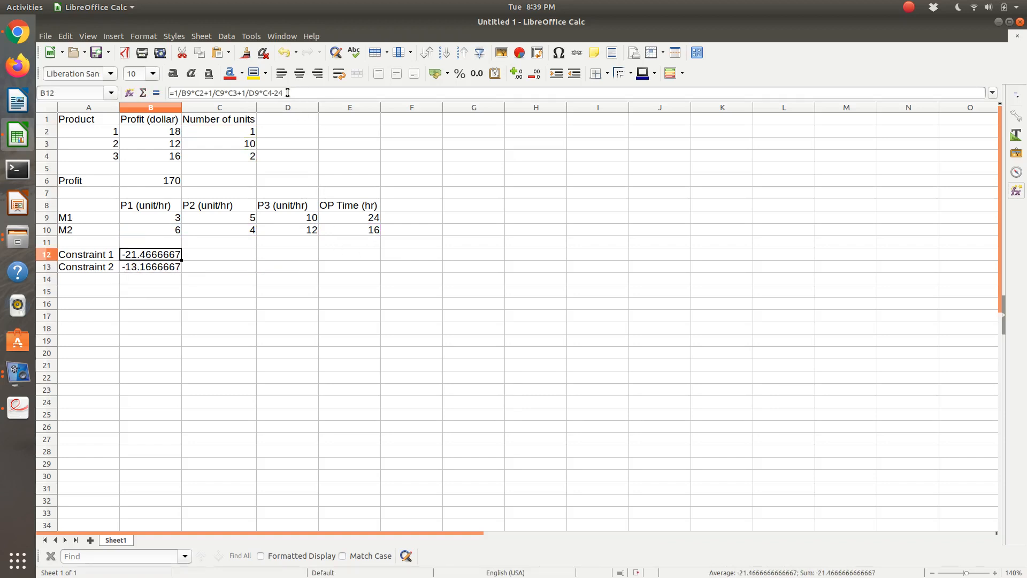
click(287, 93)
key(BackSpace)
key(BackSpace)
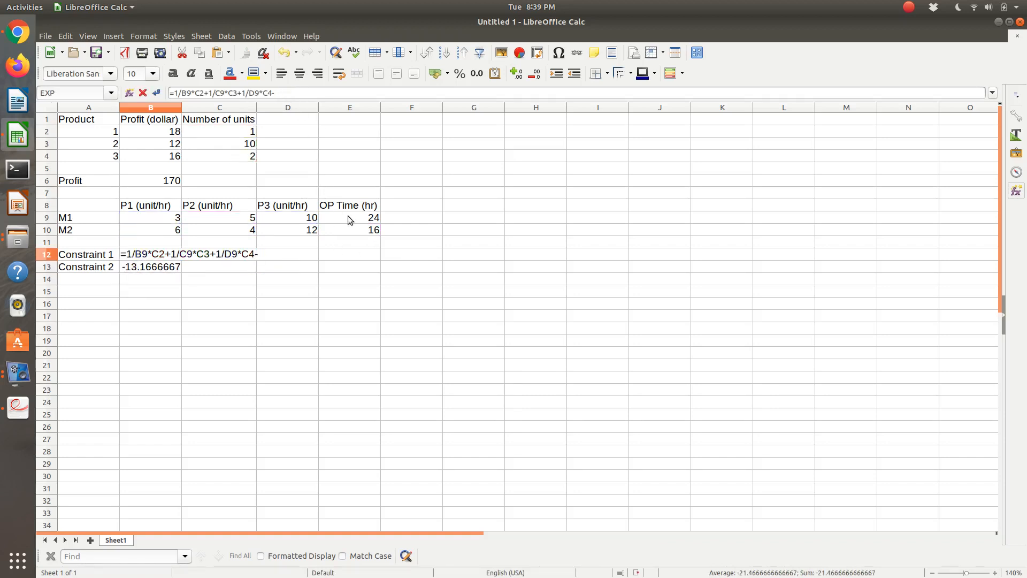
click(348, 218)
key(Return)
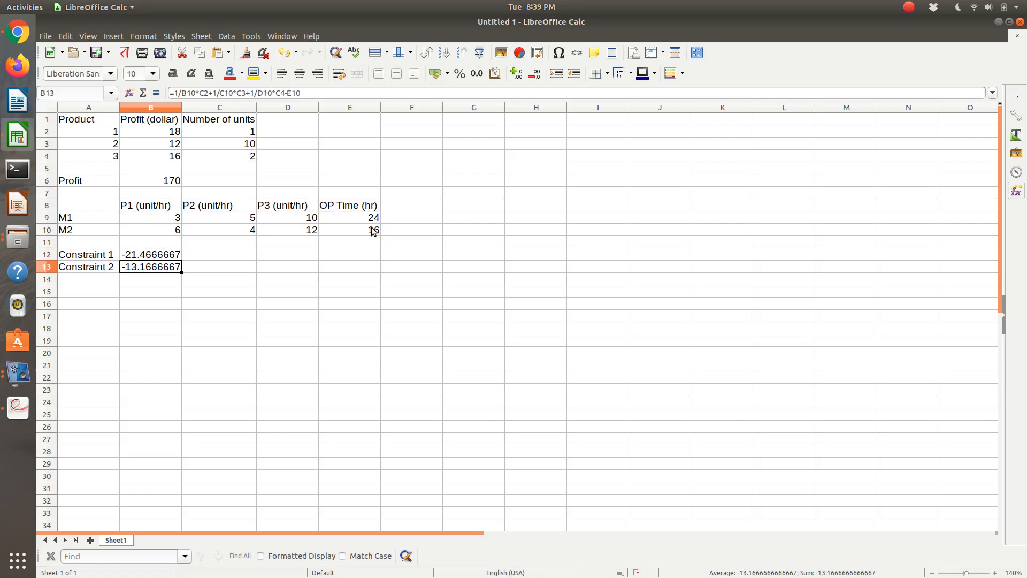
Step: Enter the label "Constraint 3" in A14 below the other constraint labels
key(Down)
key(Left)
text(Co)
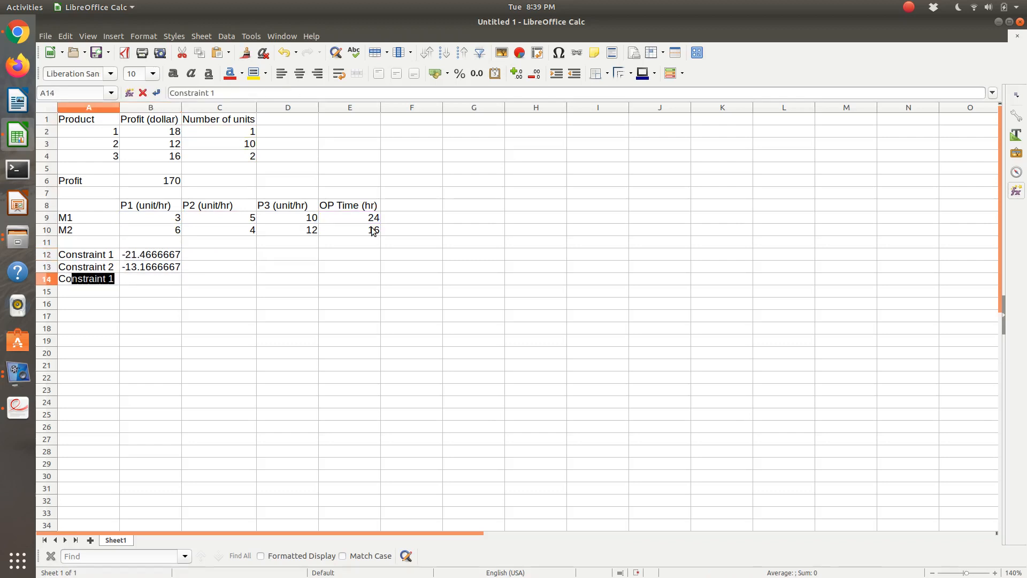
text(nstraint )
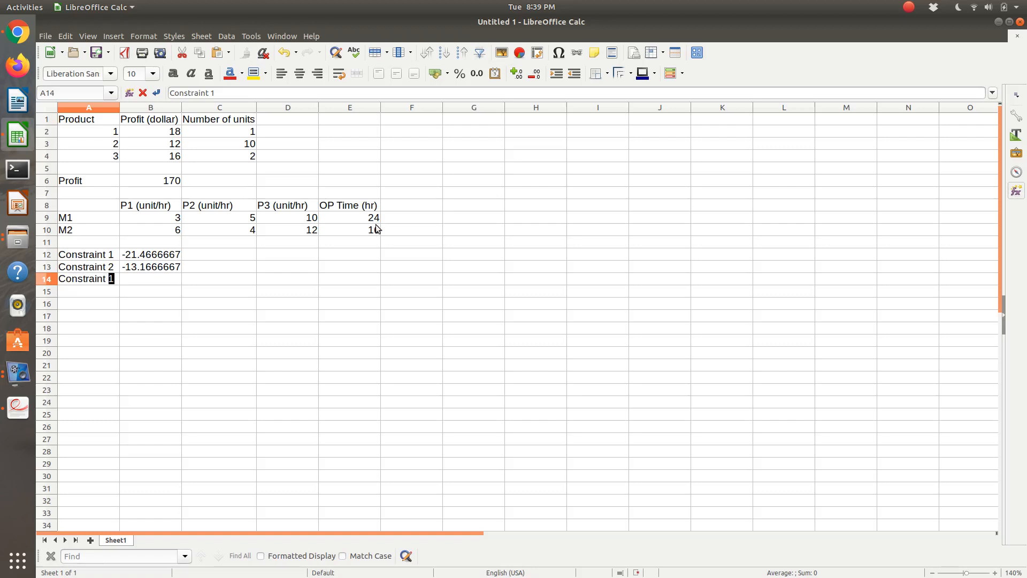
text(3)
key(Return)
Step: Enter the header "Min units of P2" in G8, beside the machine table
key(Right)
key(Up)
key(Right)
key(Right)
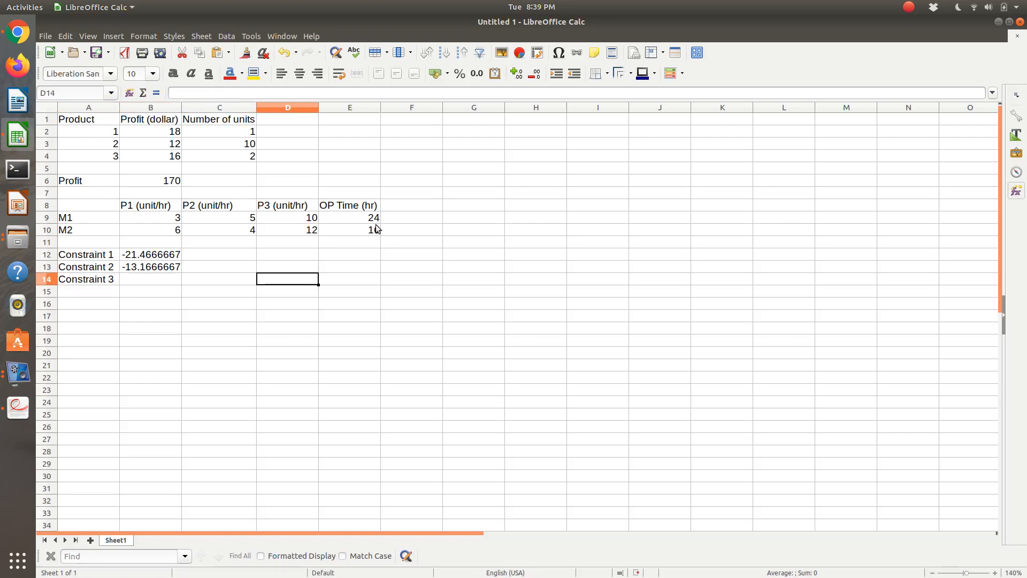
key(Right)
key(Right)
key(Right)
key(Up)
key(Up)
key(Up)
key(Down)
key(Down)
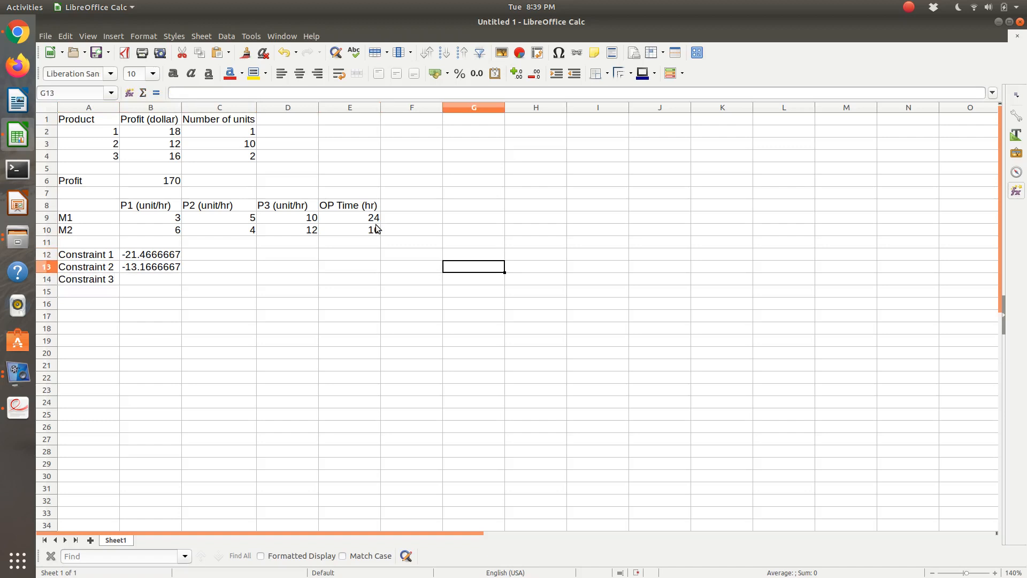
key(Up)
key(Up)
key(Up)
key(Up)
key(Up)
text(Min)
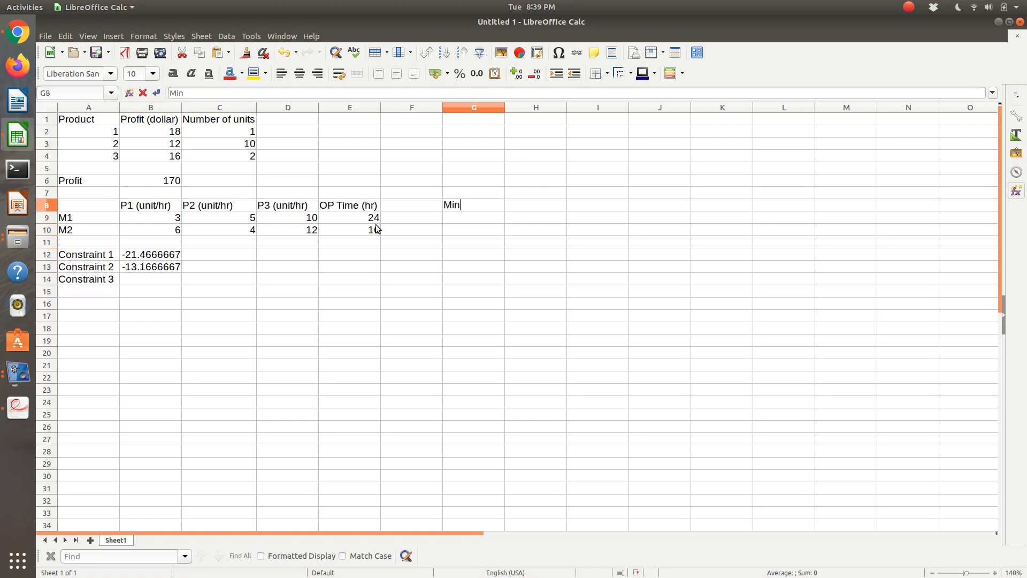
text( units of )
text(p)
key(BackSpace)
text(P2)
key(Return)
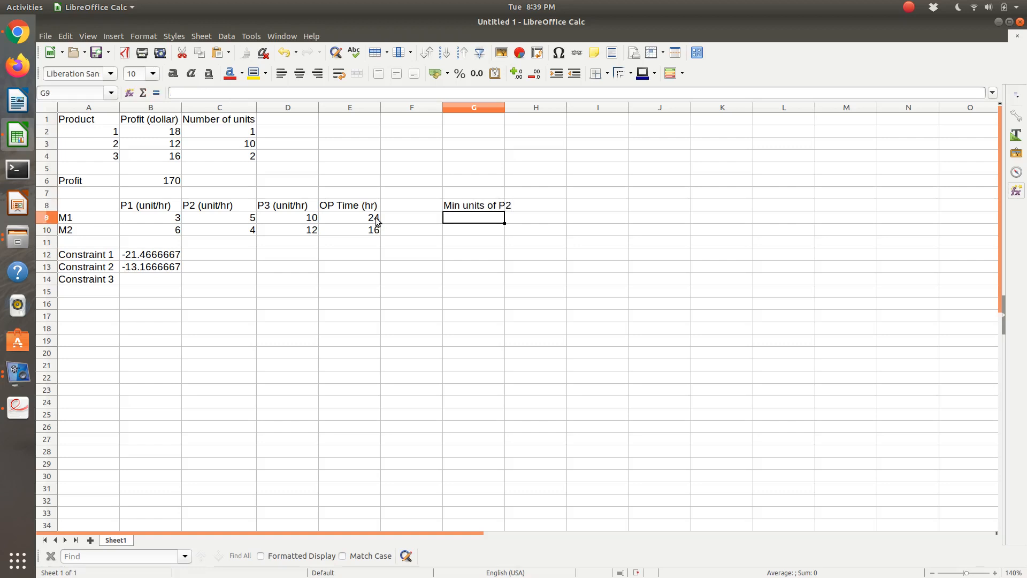
Step: Enter 10 as the minimum number of P2 units in G9
text(10)
key(Return)
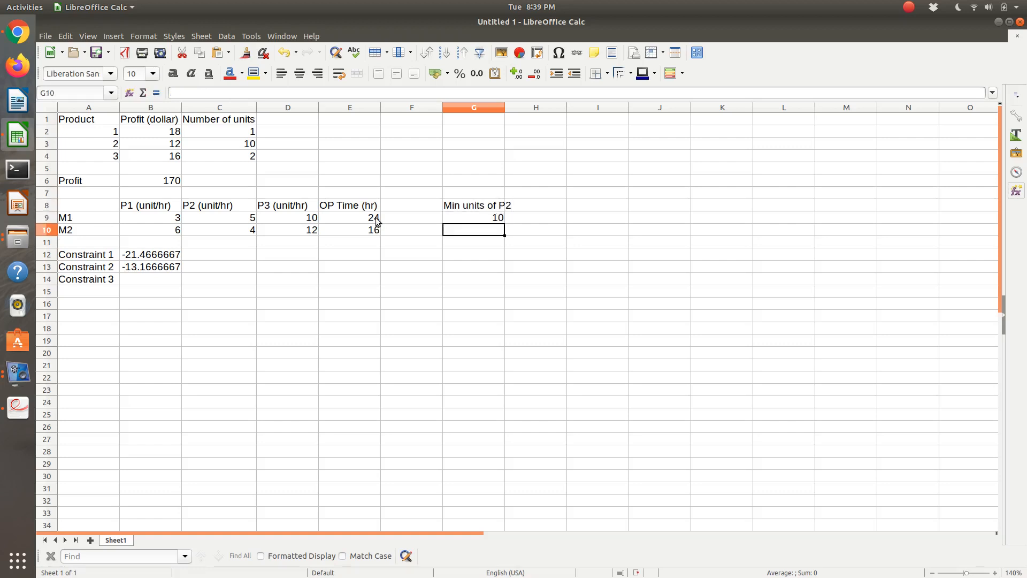
Step: Enter the Constraint 3 formula =G9-C3 in B14, consulting the handwritten P2 minimum constraint in the PDF
key(Left)
key(Left)
key(Left)
key(Left)
key(Left)
key(Left)
key(Down)
key(Down)
key(Down)
key(Down)
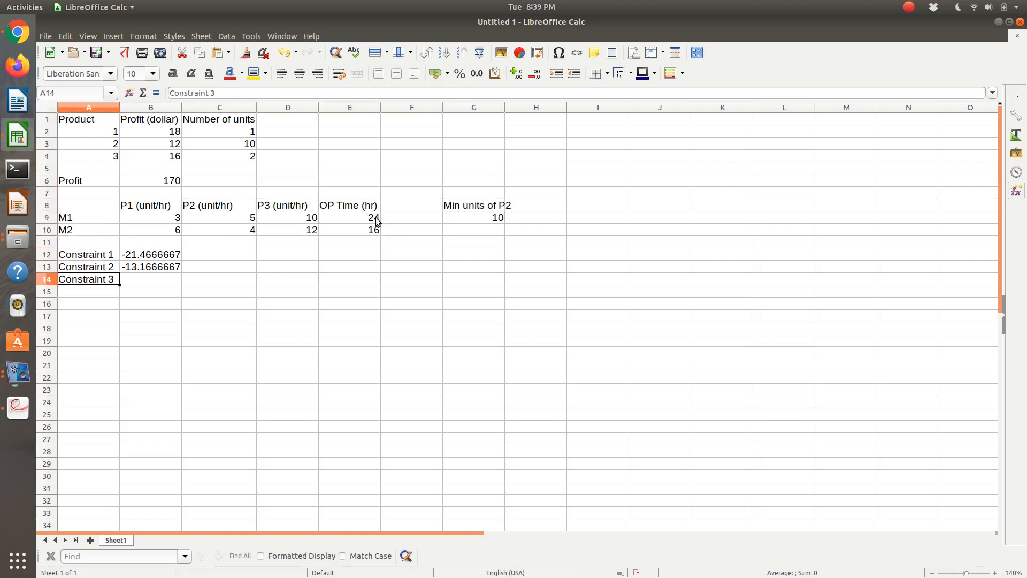
key(Right)
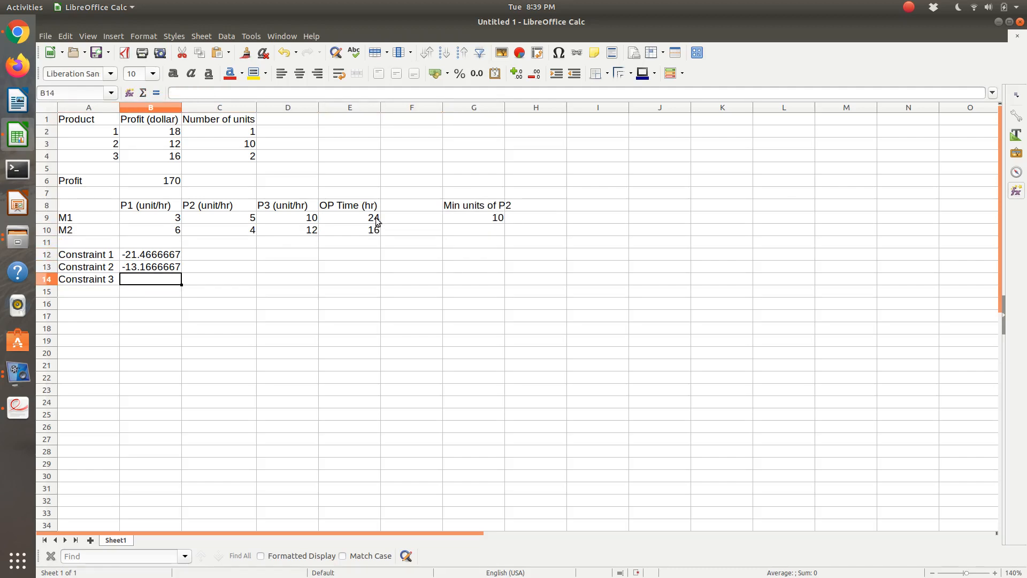
key(ctrl+alt+Up)
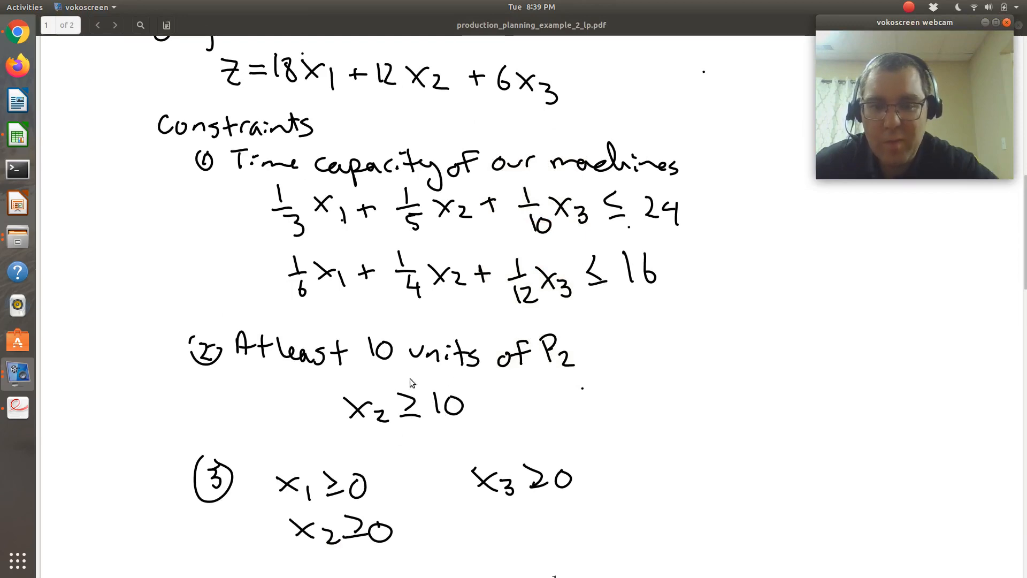
key(ctrl+alt+Down)
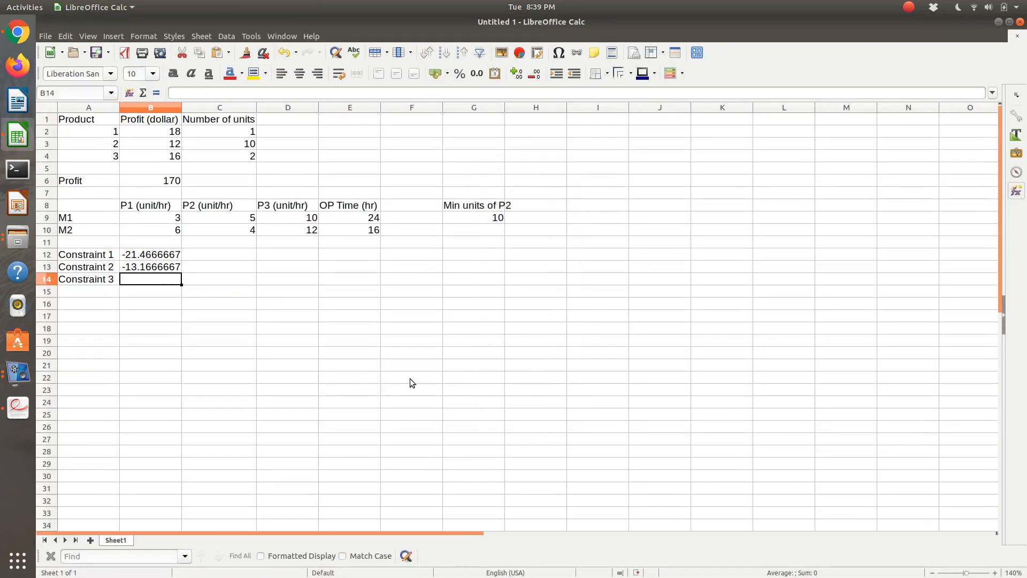
key(ctrl+alt+Up)
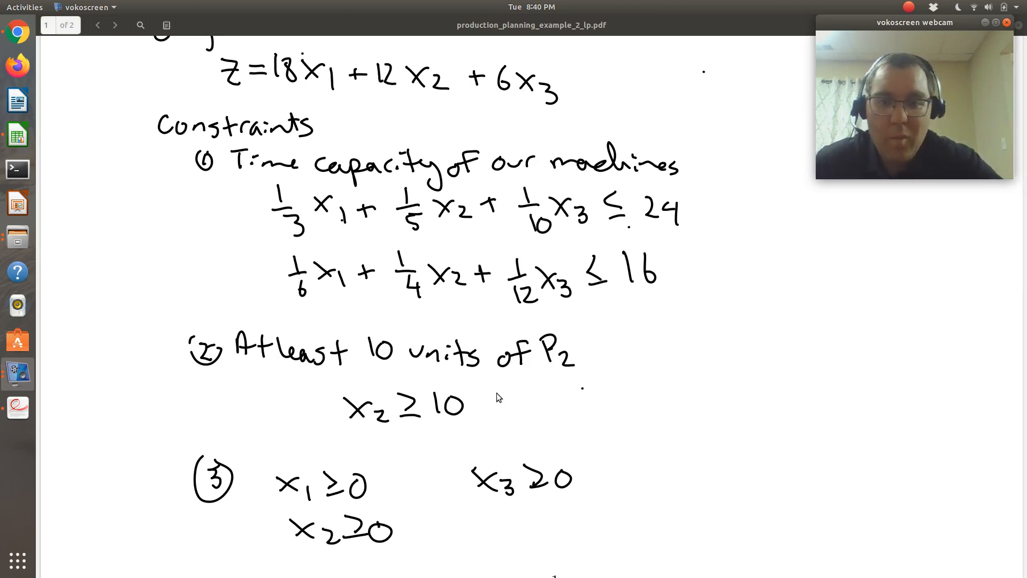
key(ctrl+alt+Down)
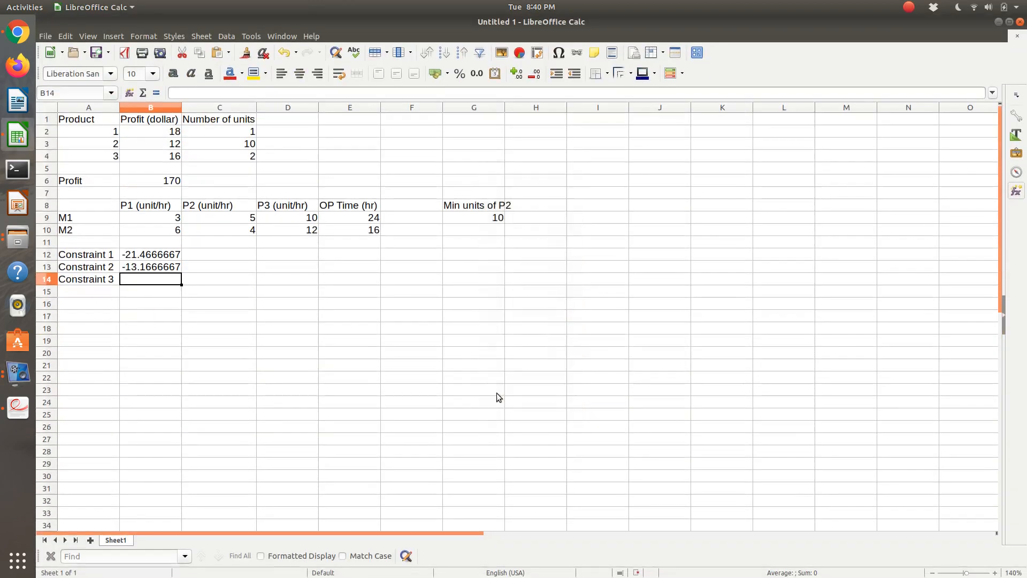
text(=)
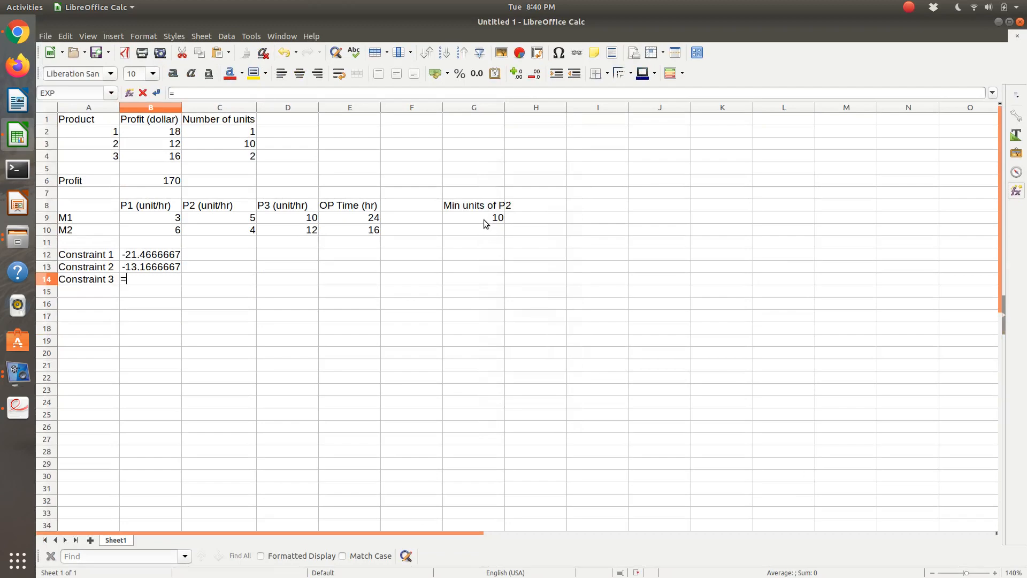
click(484, 220)
text(-)
click(238, 148)
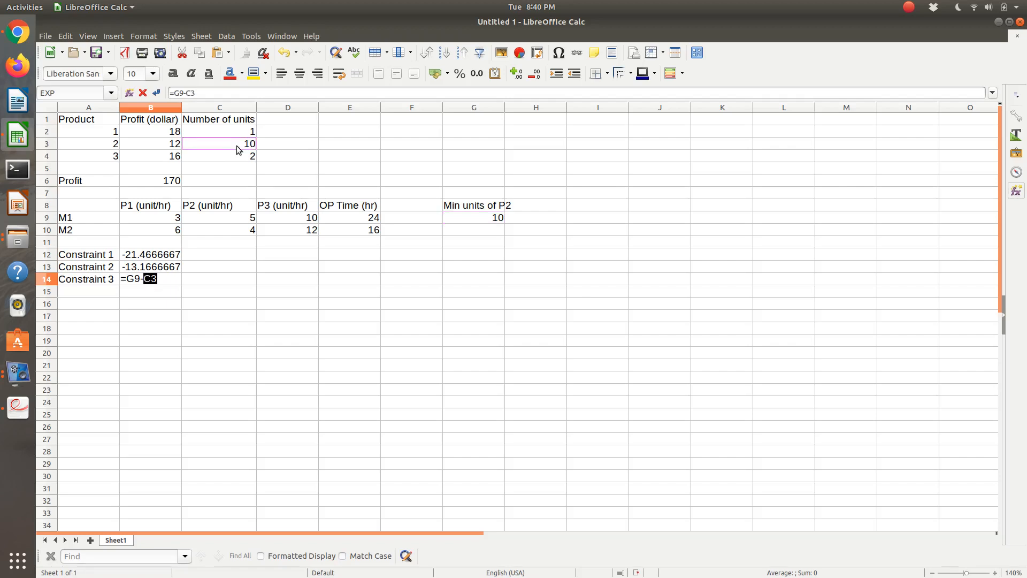
key(Return)
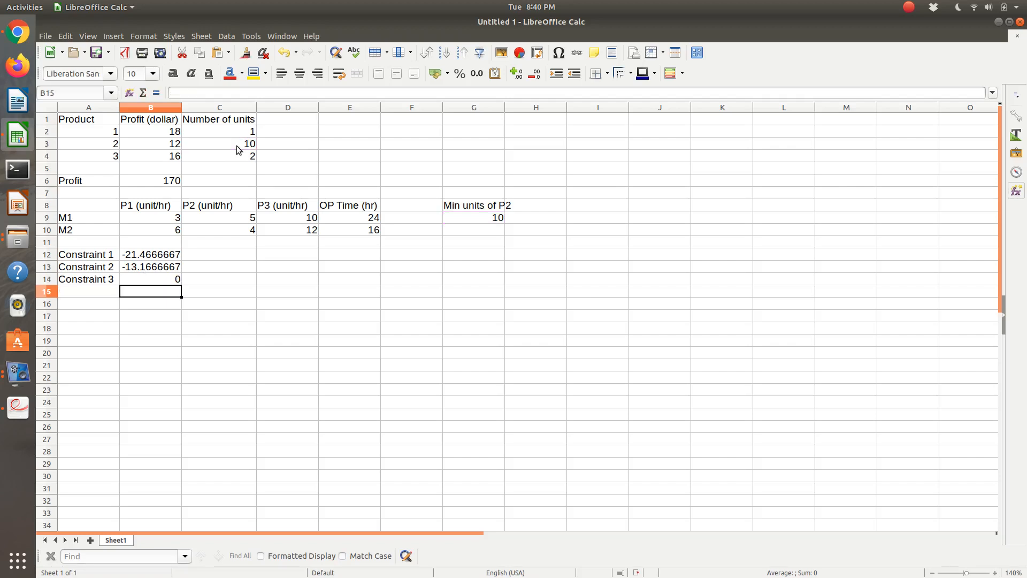
Step: Review the non-negativity constraints and the complete LP formulation on page 2 of production_planning_example_2_lp.pdf
key(ctrl+alt+Down)
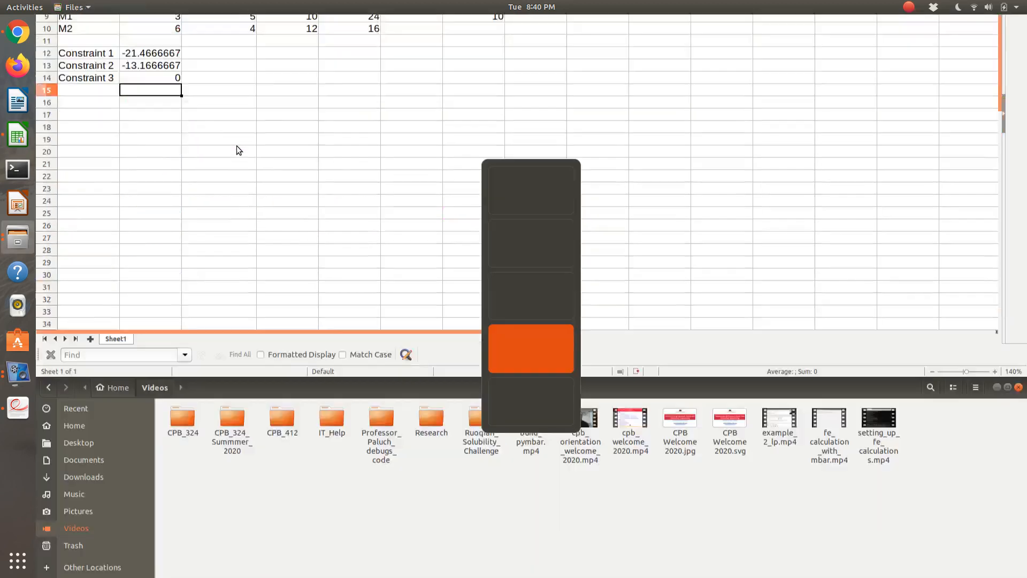
key(ctrl+alt+Up)
key(ctrl+alt+Up)
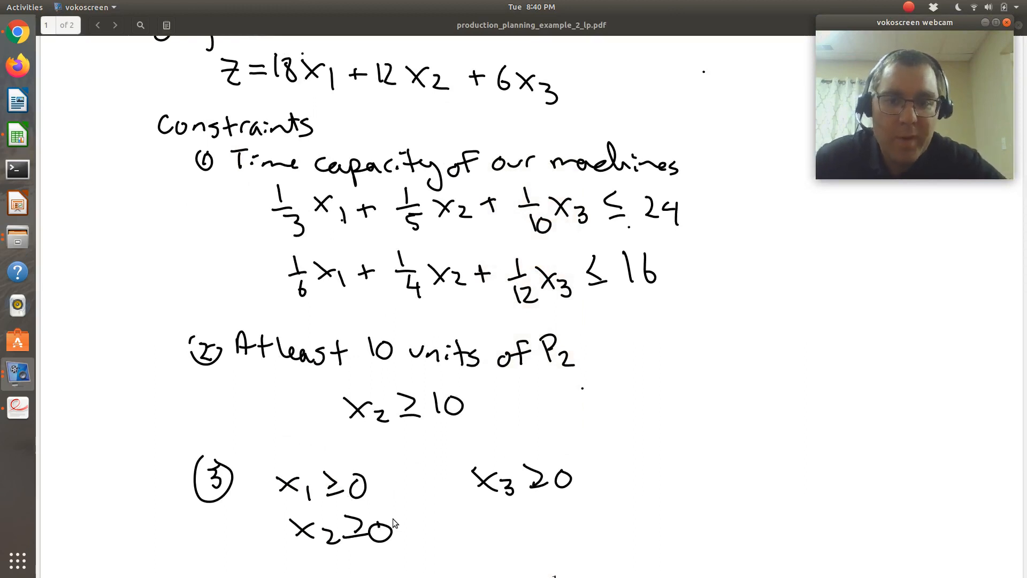
click(566, 509)
scroll(567, 510, down, 5)
scroll(567, 509, down, 10)
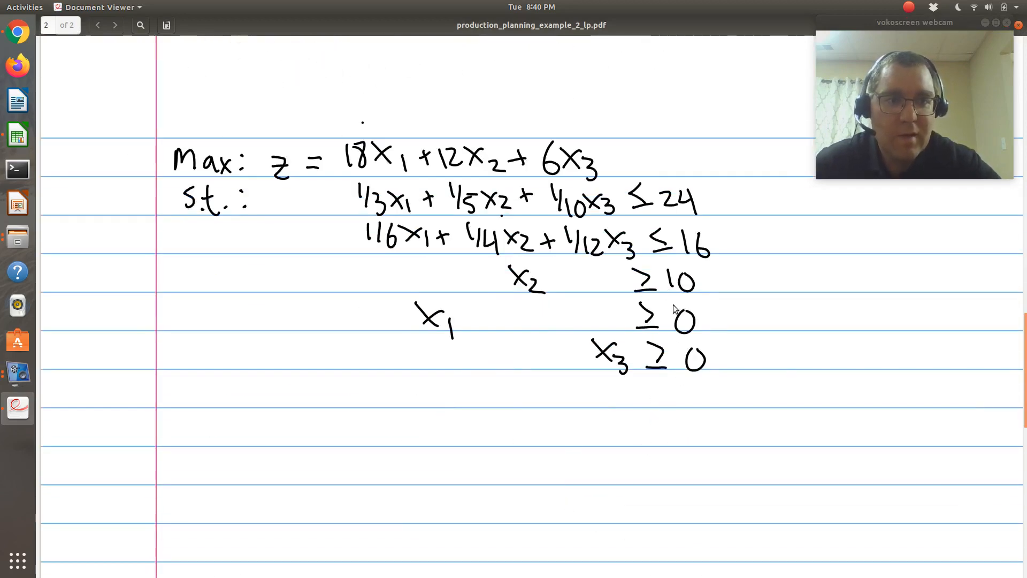
key(ctrl+alt+Down)
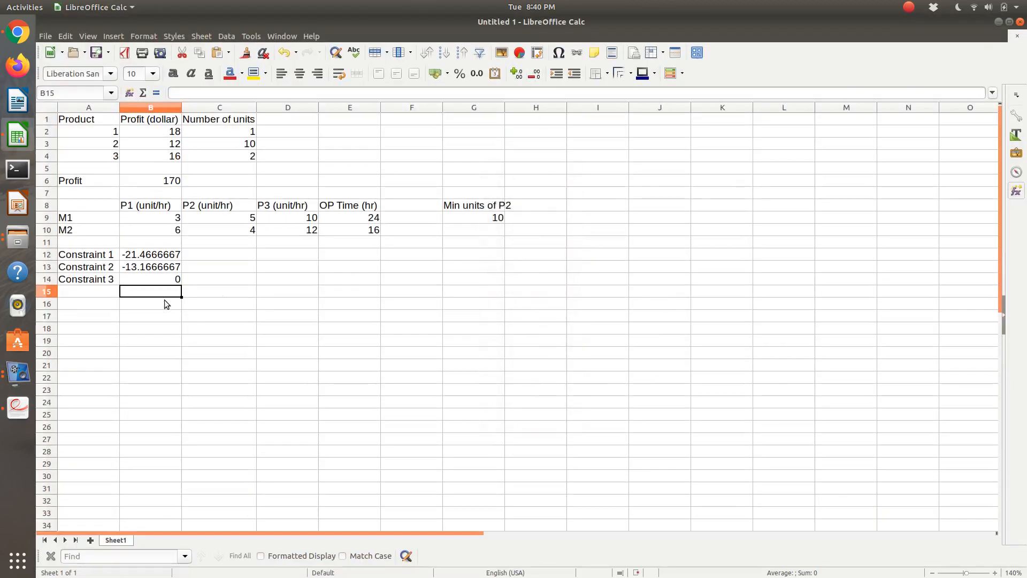
Step: Open the Solver and set the profit cell B6 as the target cell
click(324, 387)
click(250, 37)
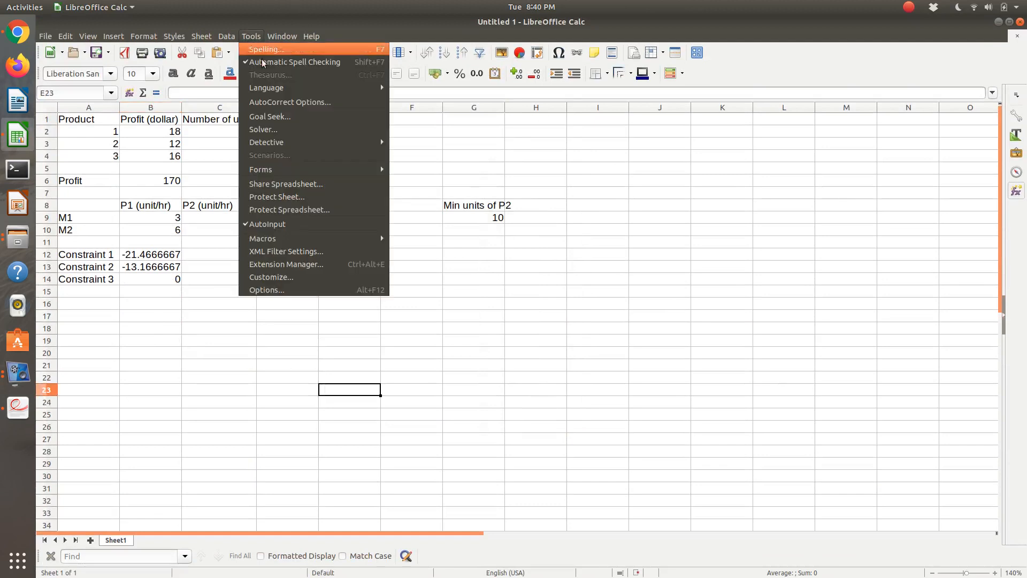
click(273, 129)
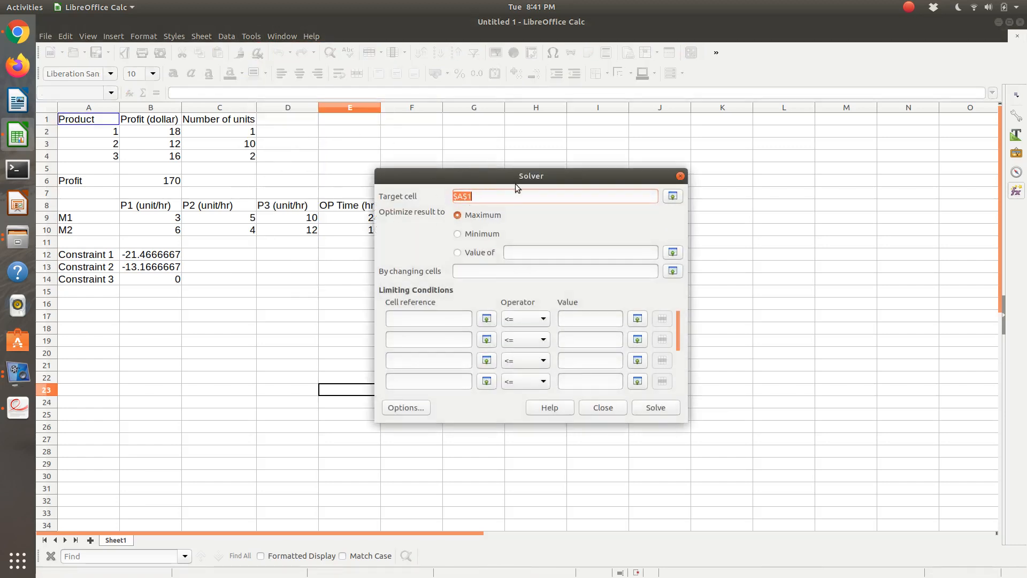
click(672, 197)
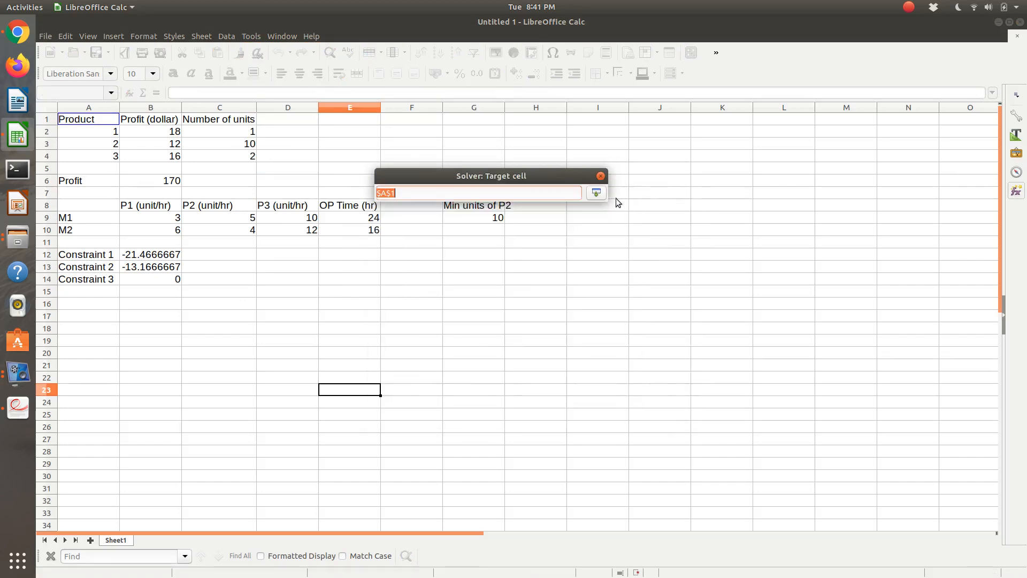
click(167, 181)
key(Return)
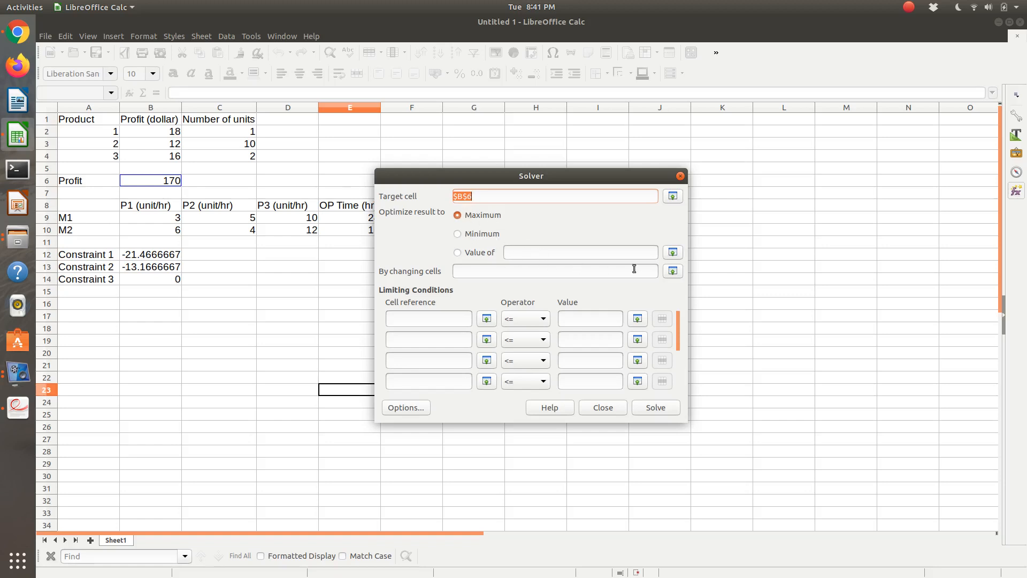
Step: Set the Solver's changing cells to the number of units in C2:C4
click(673, 272)
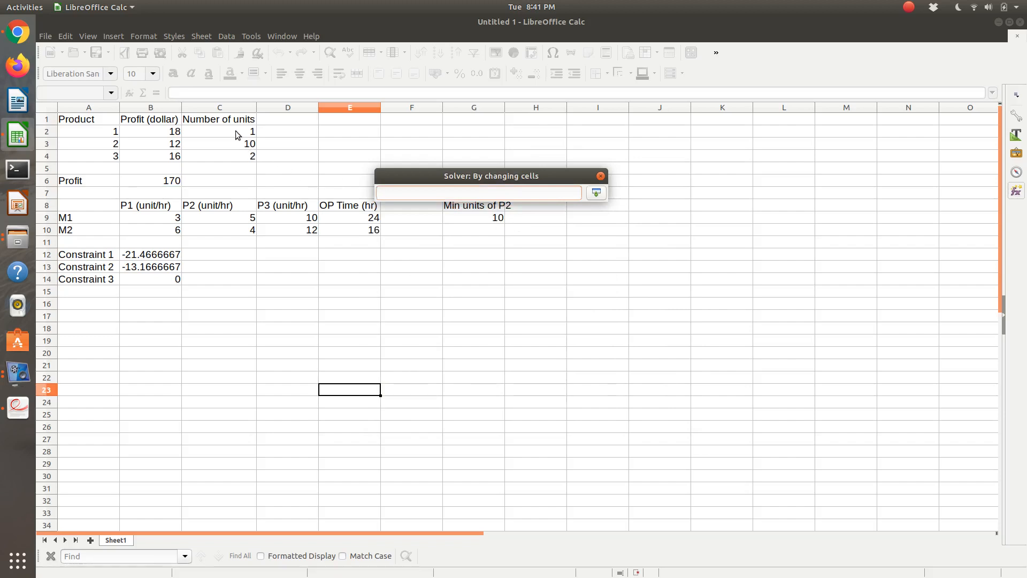
drag(236, 132, 238, 155)
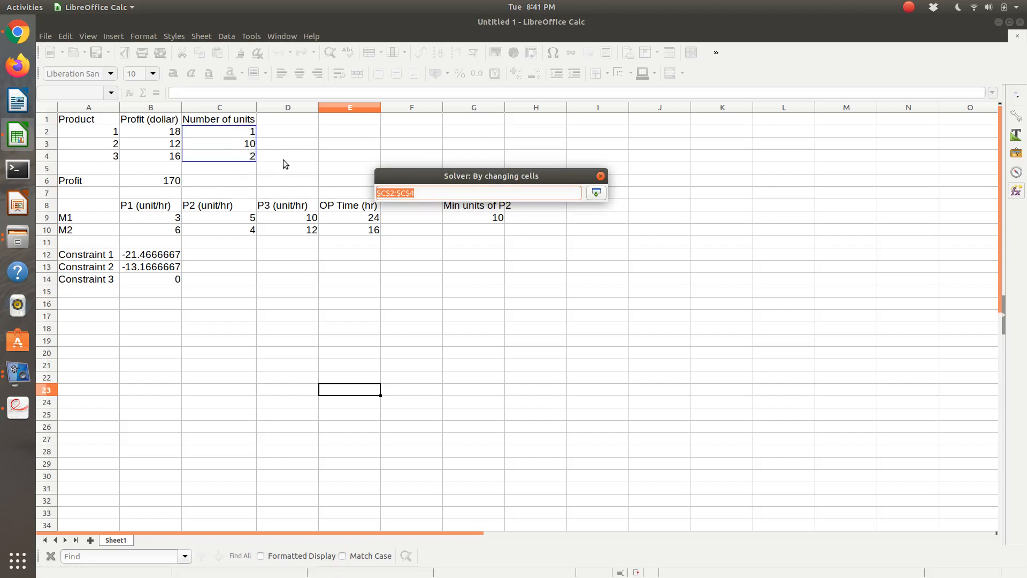
key(Return)
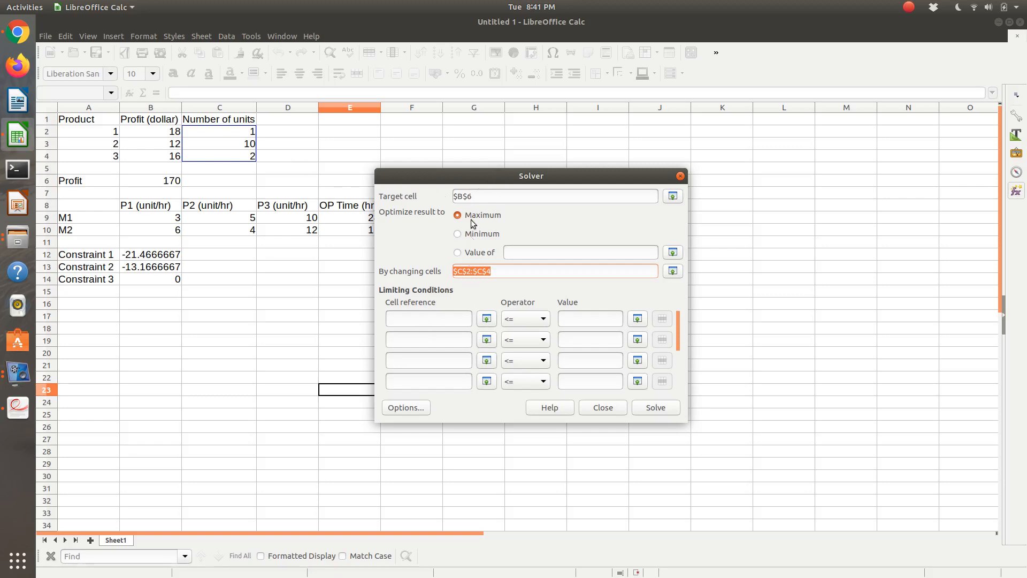
Step: Add the first limiting condition, requiring Constraint 1 in B12 <= 0
drag(479, 179, 553, 193)
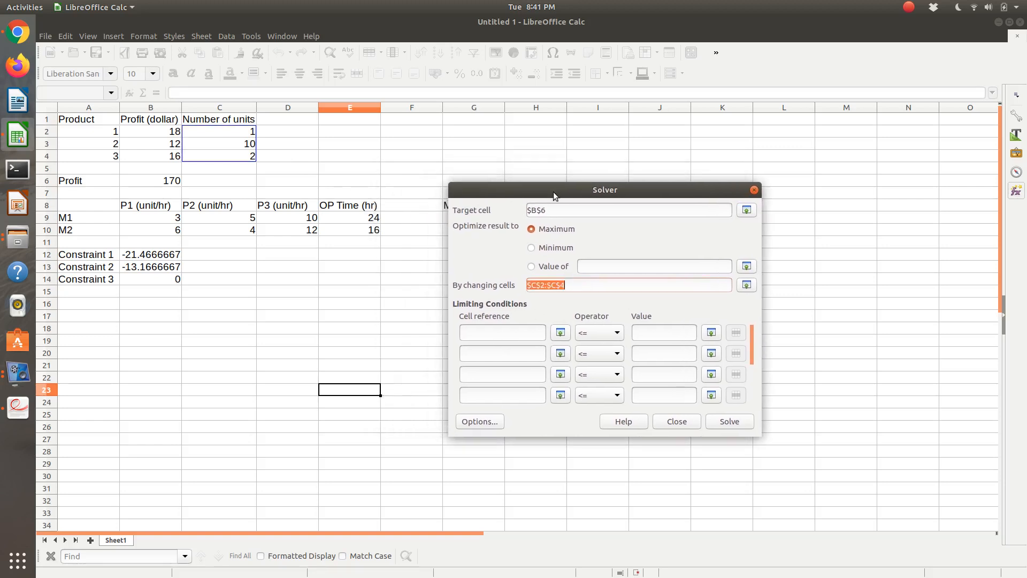
click(558, 333)
click(172, 258)
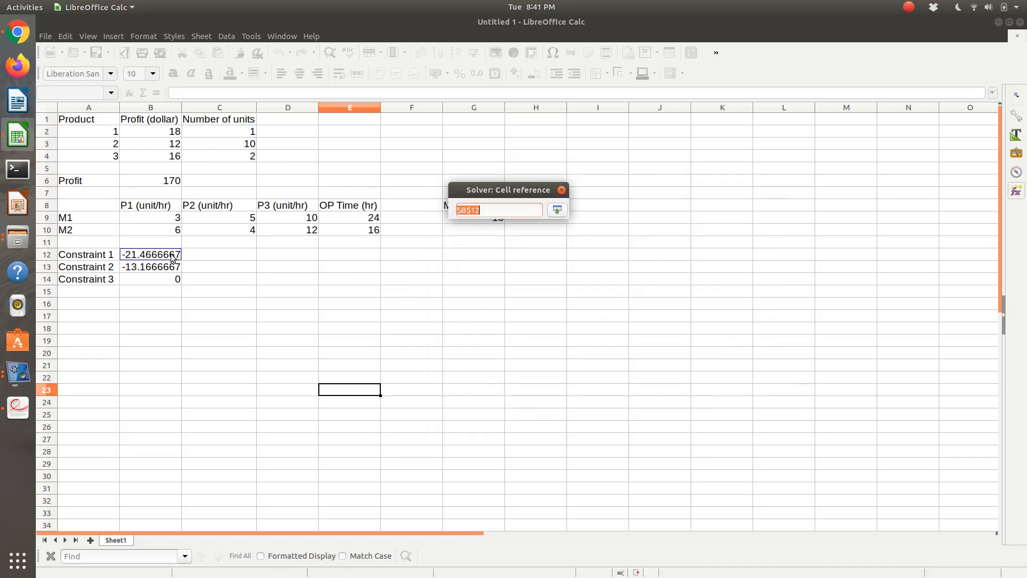
key(Return)
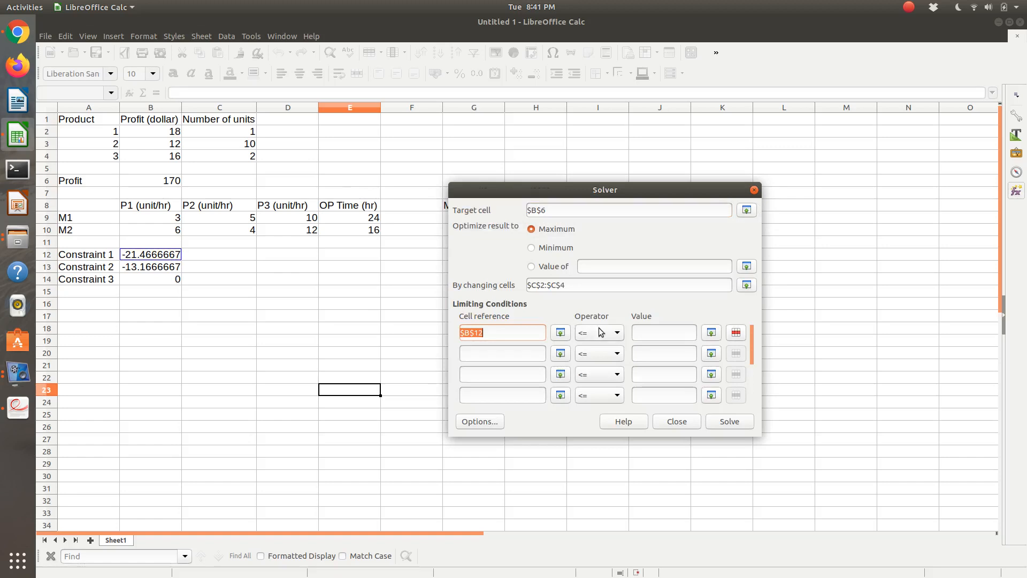
click(656, 333)
Step: Add a second limiting condition, requiring Constraint 2 in B13 <= 0
click(560, 354)
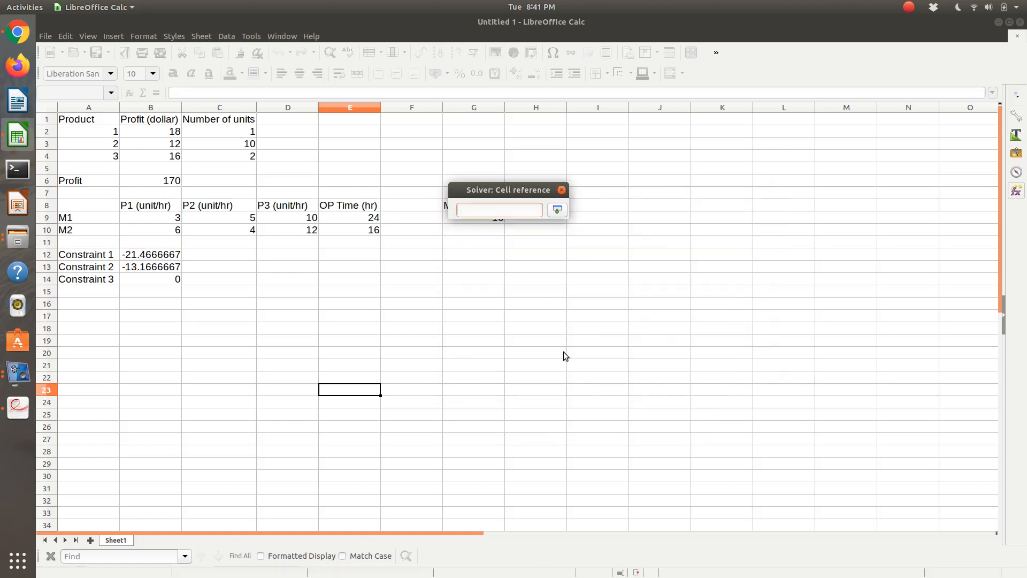
click(169, 272)
key(Return)
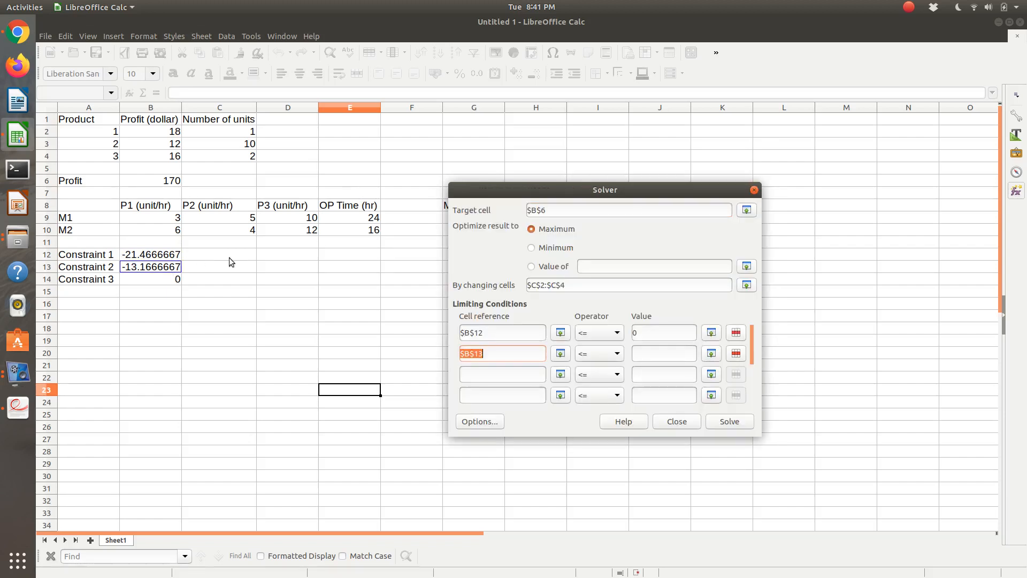
click(640, 353)
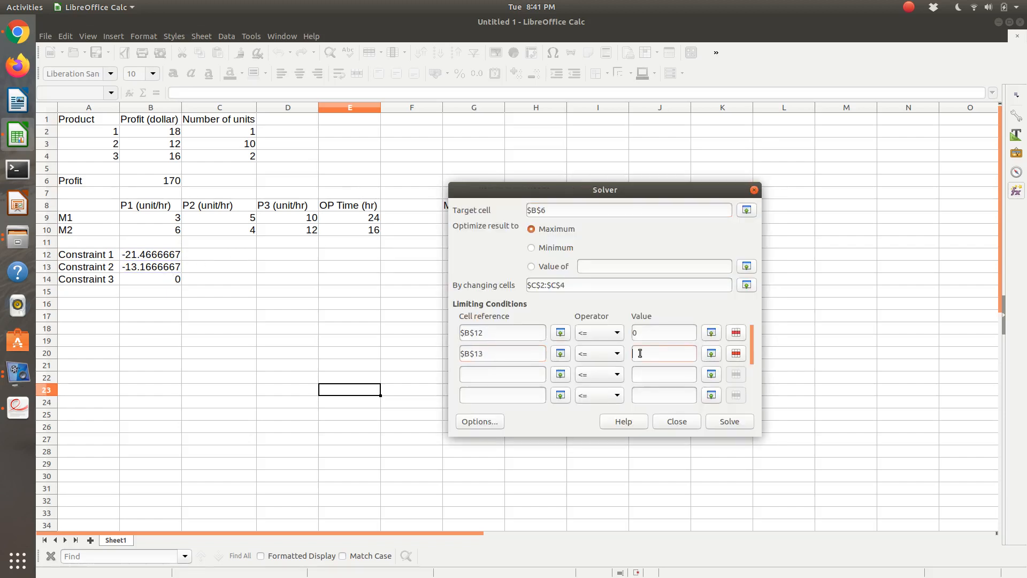
Step: Add a third limiting condition, requiring Constraint 3 in B14 <= 0
click(561, 374)
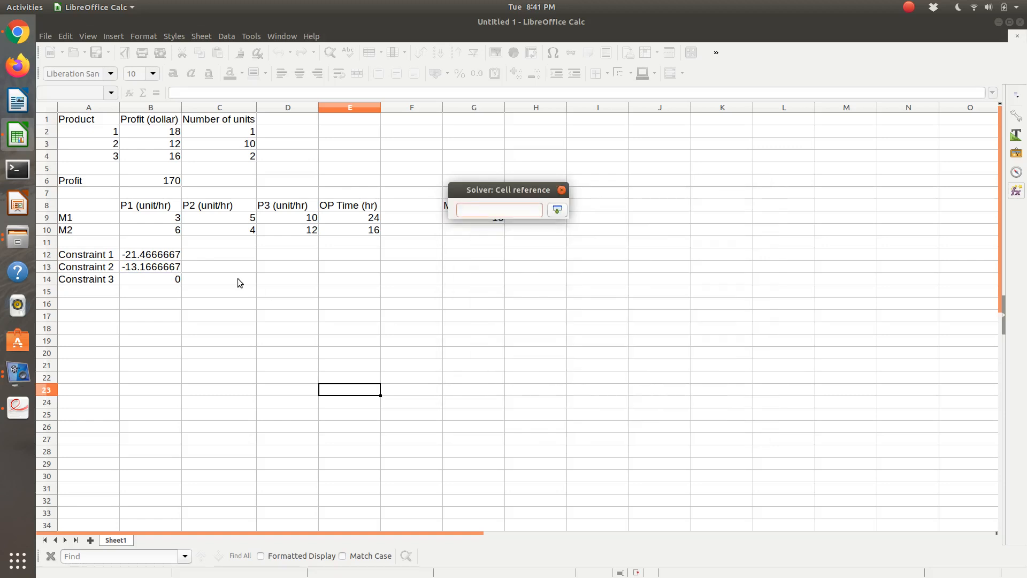
click(173, 283)
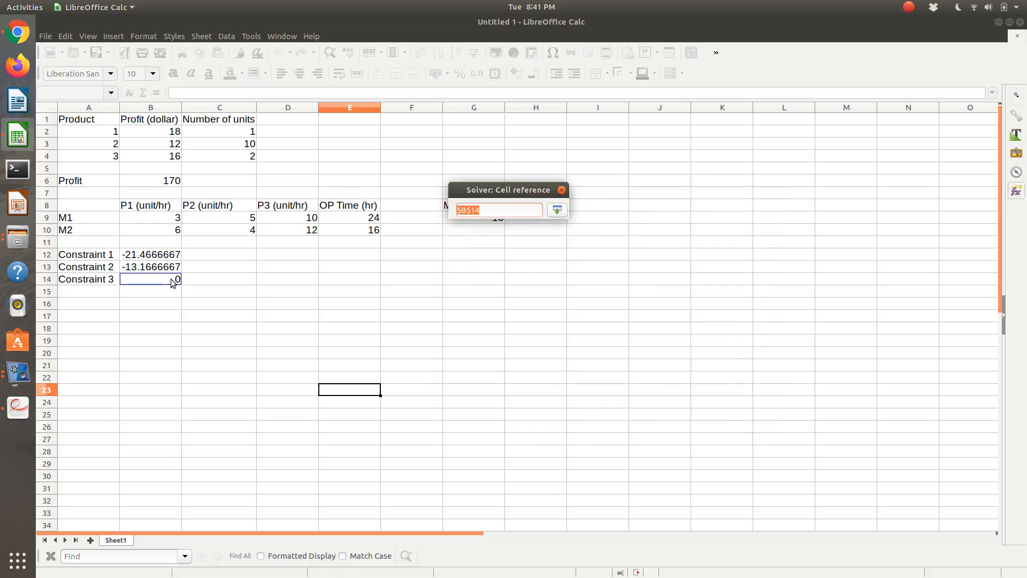
key(Return)
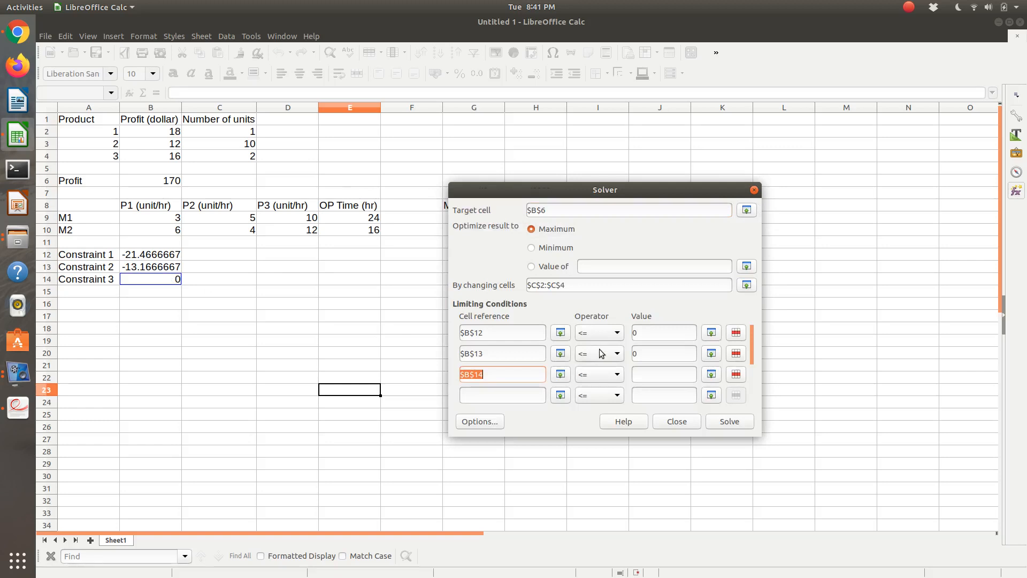
click(641, 373)
double_click(637, 334)
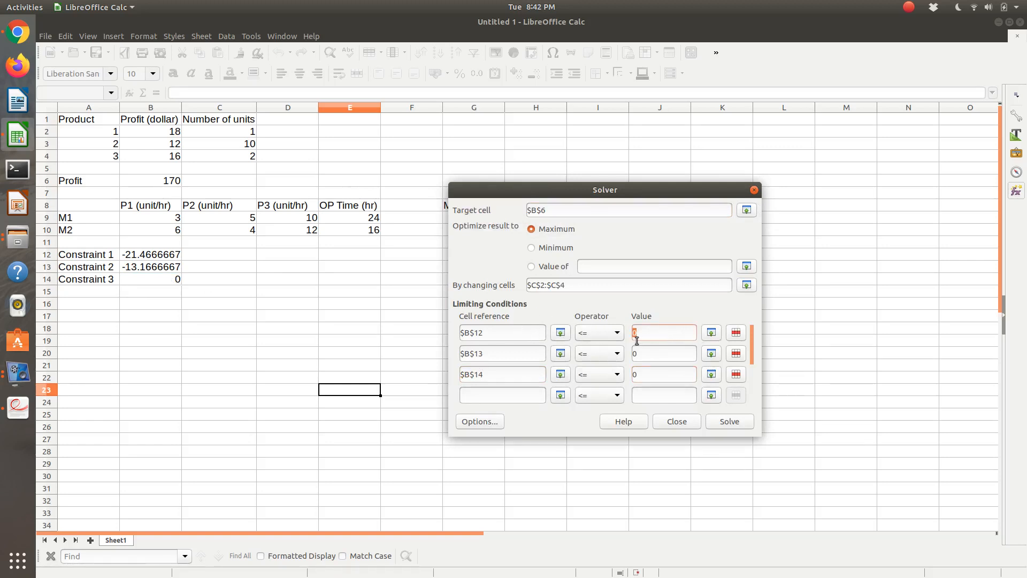
click(711, 332)
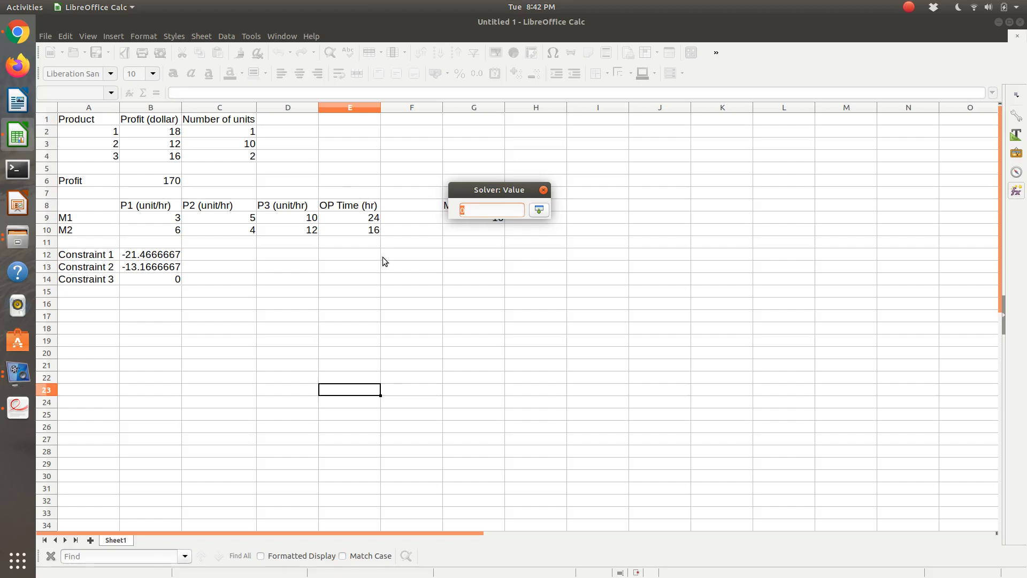
key(Return)
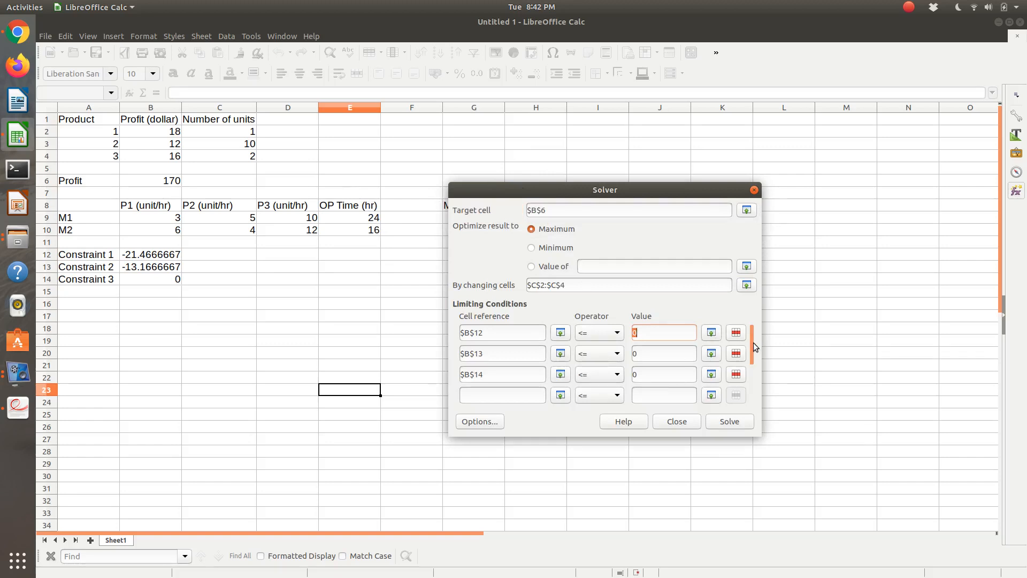
Step: Look over the Solver's engine options, including the integer and non-negative variable assumptions
mouse_move(752, 343)
mouse_down()
mouse_move(741, 355)
mouse_move(748, 323)
mouse_up()
click(483, 422)
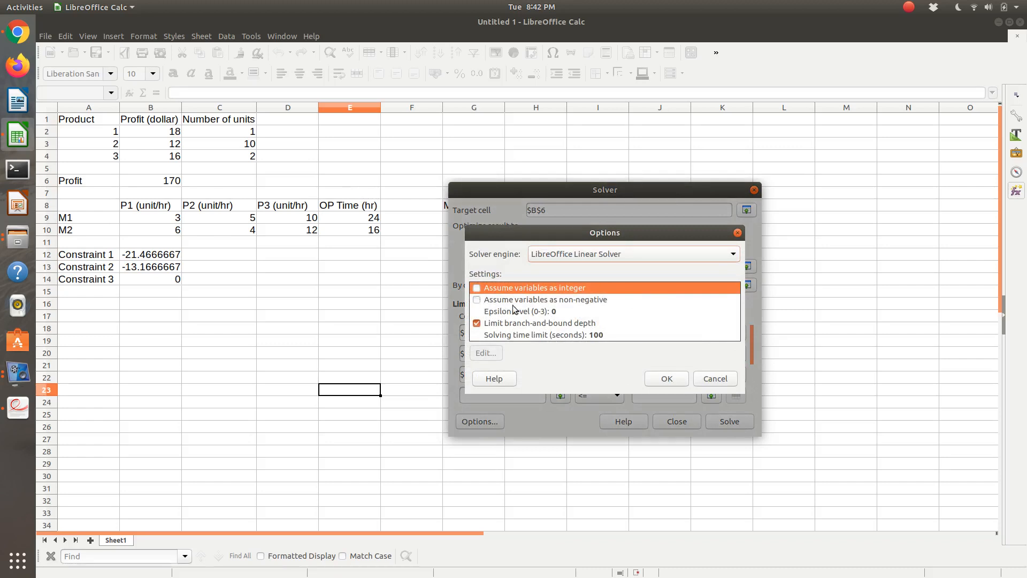
click(714, 378)
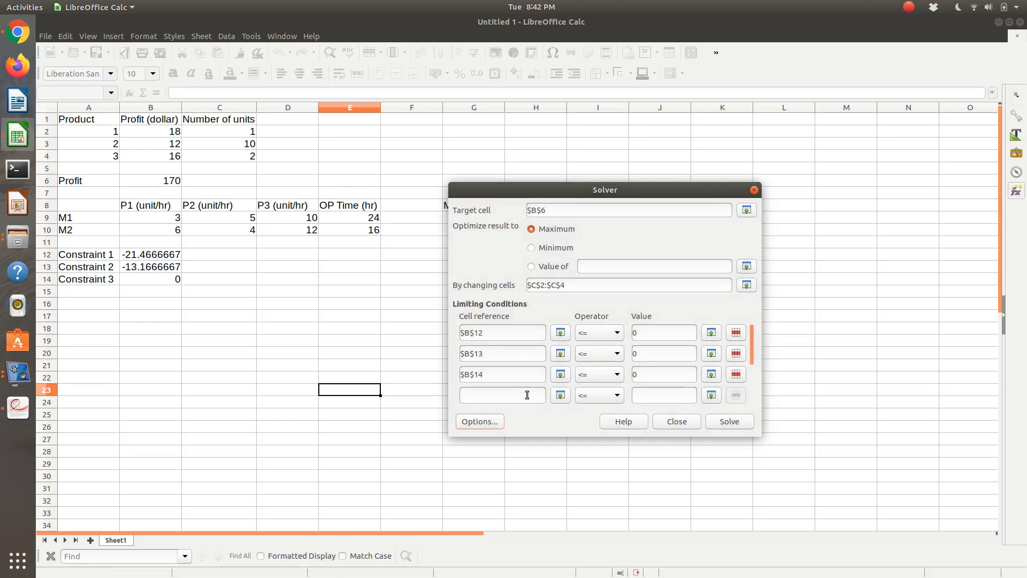
Step: Add a fourth limiting condition requiring product 1's number of units in C2 => 0
click(560, 394)
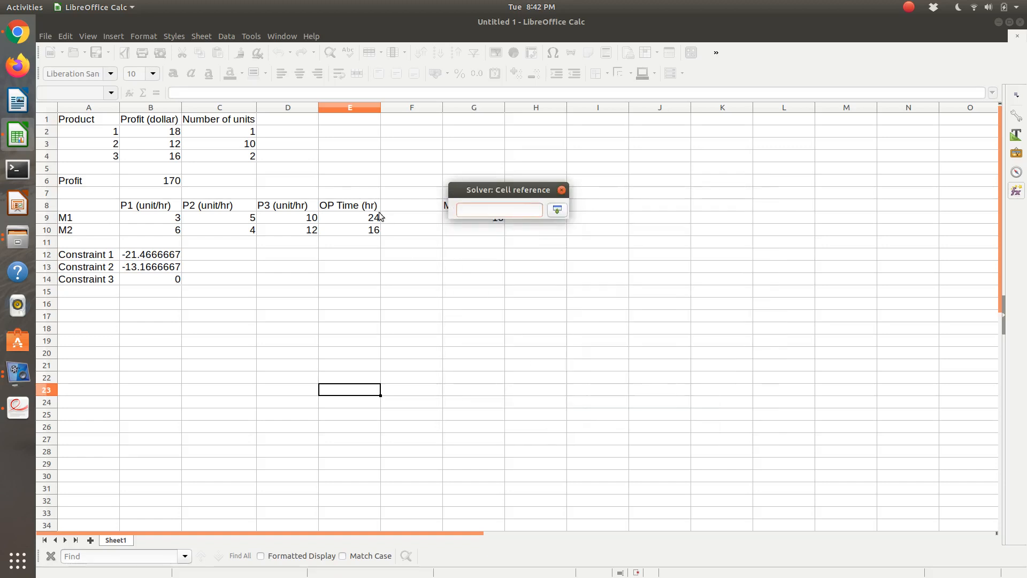
click(244, 136)
key(Return)
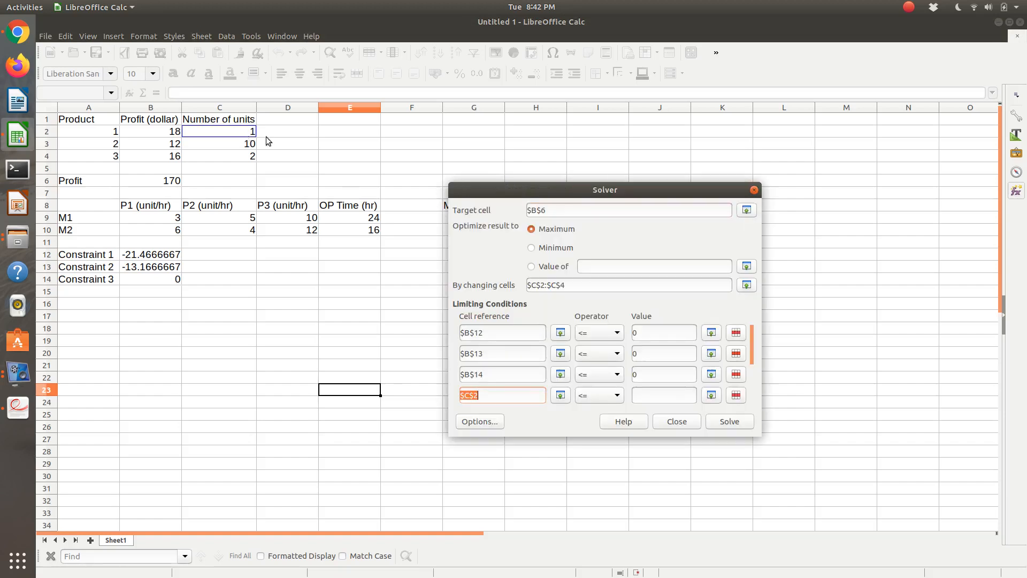
click(589, 399)
click(589, 420)
Step: Add a fifth limiting condition on product 3's number of units in C4 with the => operator
drag(753, 349, 749, 369)
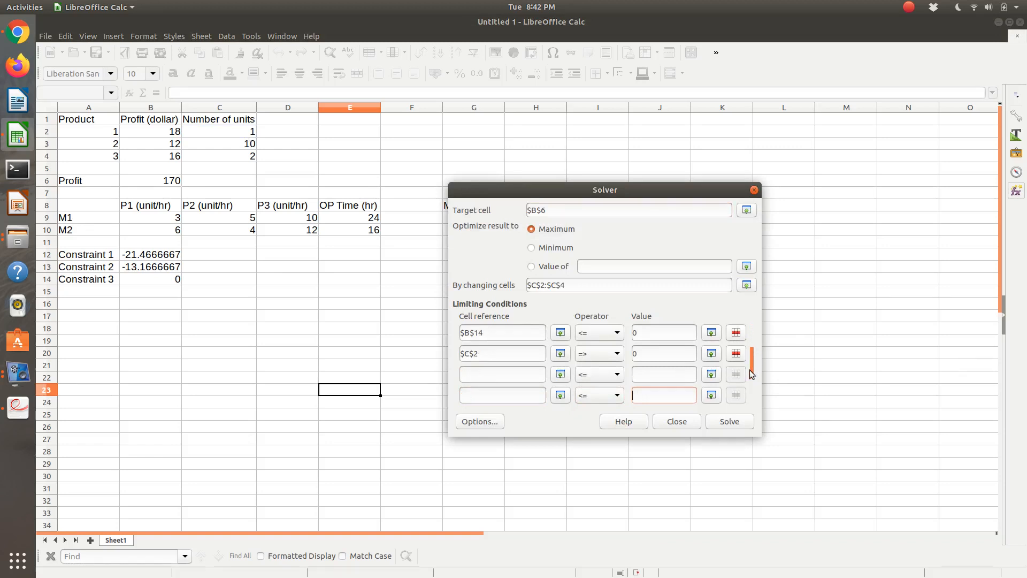
click(564, 372)
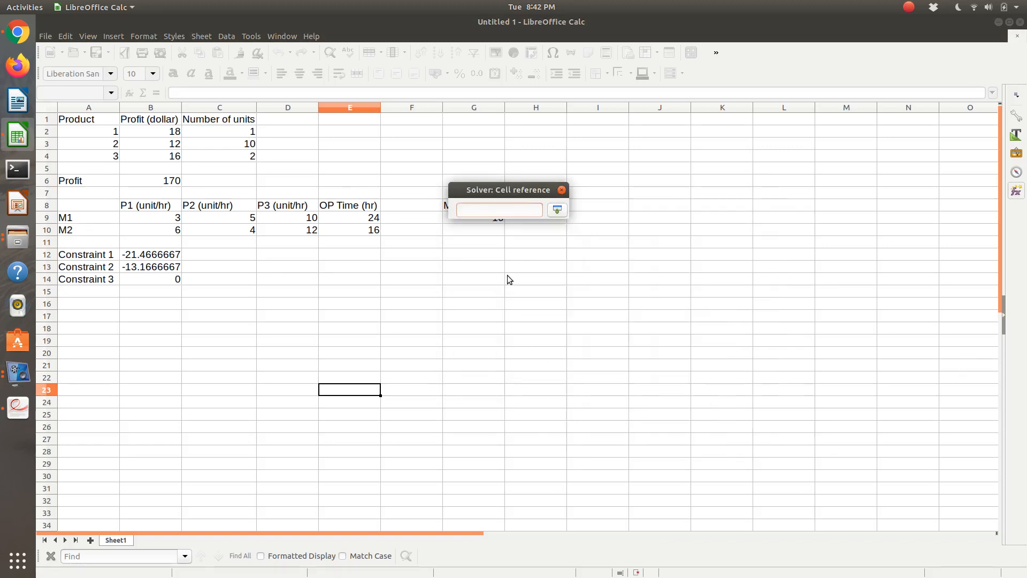
click(249, 160)
key(Return)
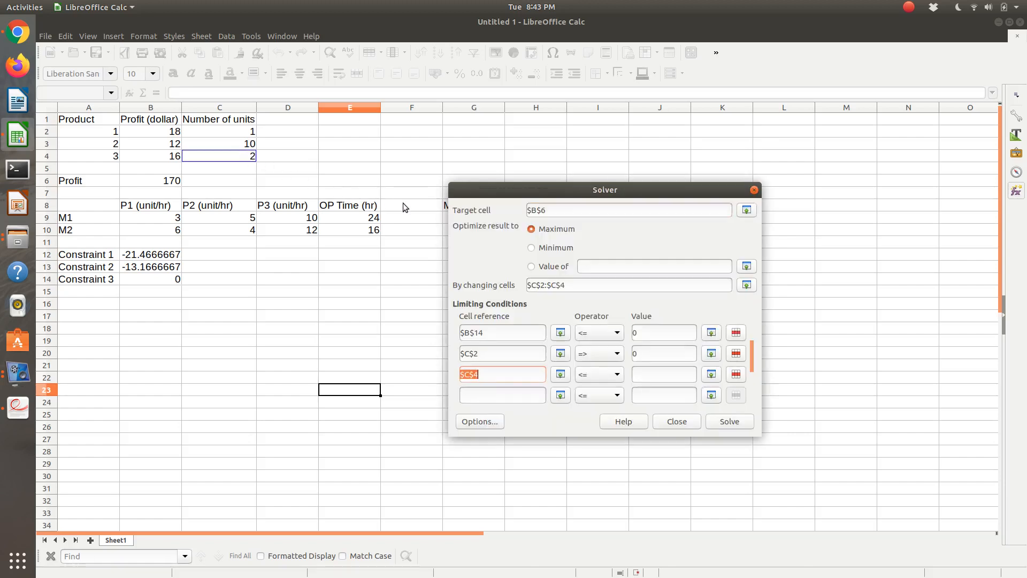
click(602, 375)
click(605, 405)
Step: Run the Solver to maximize the profit and keep the result
scroll(752, 360, up, 2)
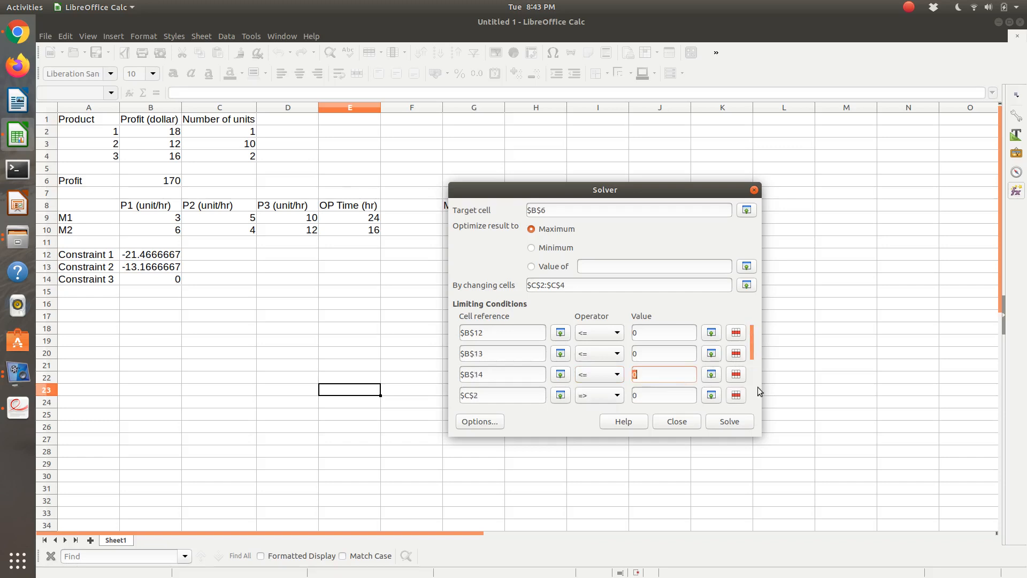
click(729, 422)
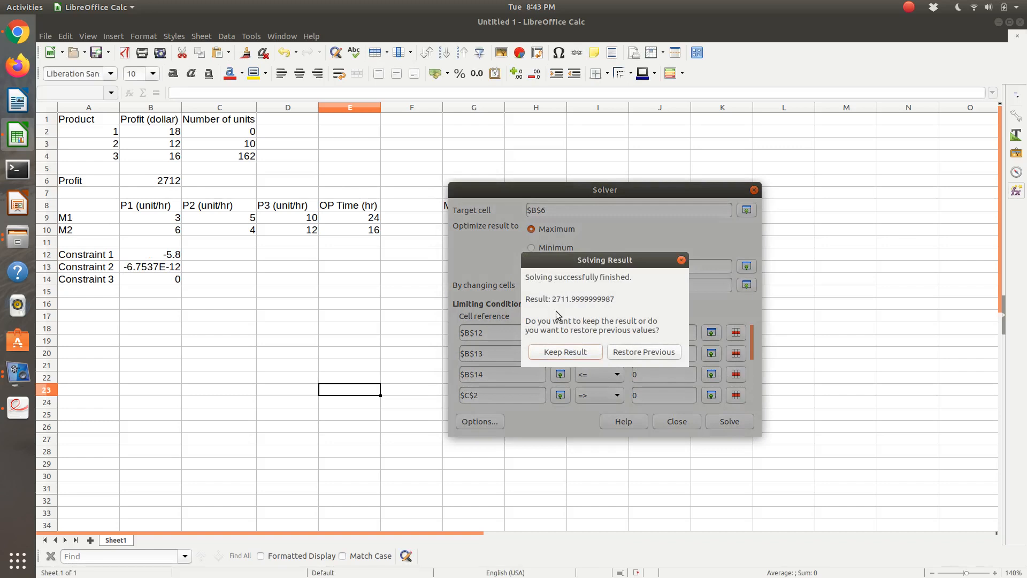
click(591, 354)
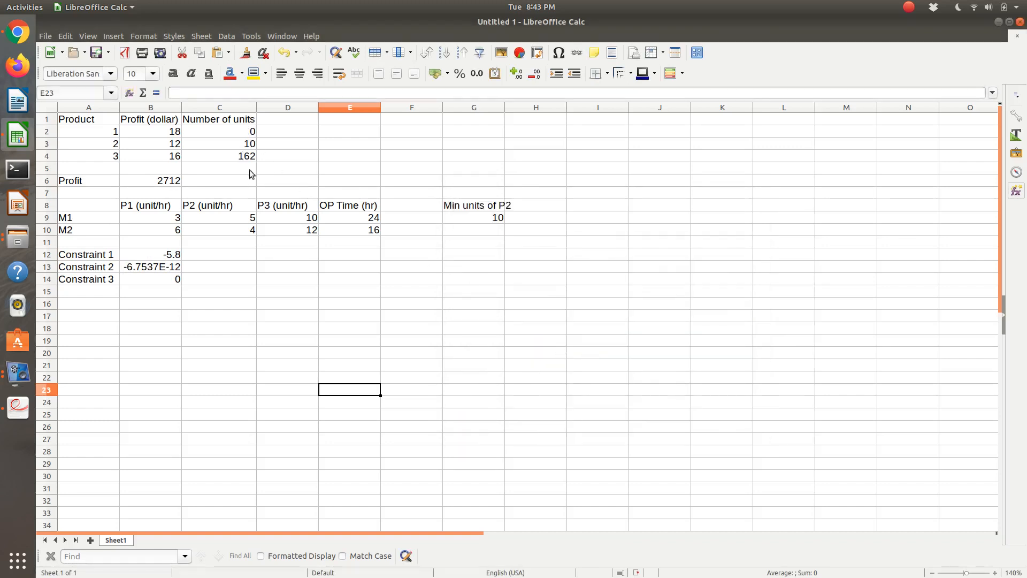
Step: Check the Solver result against the problem statement and given solution in the PDF in Document Viewer, and return to LibreOffice Calc
key(ctrl+alt+Up)
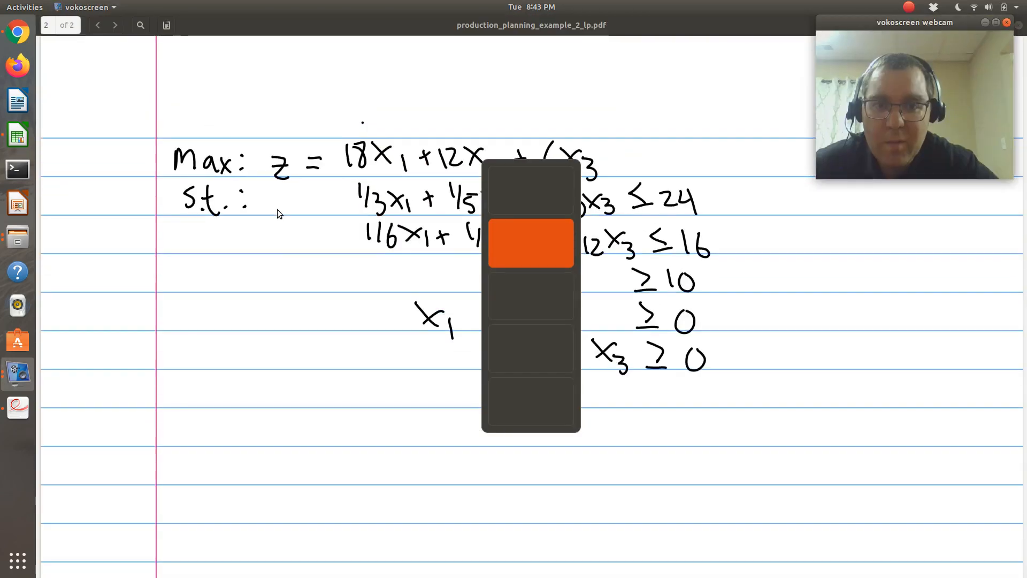
click(283, 58)
scroll(284, 58, up, 3)
scroll(283, 58, up, 15)
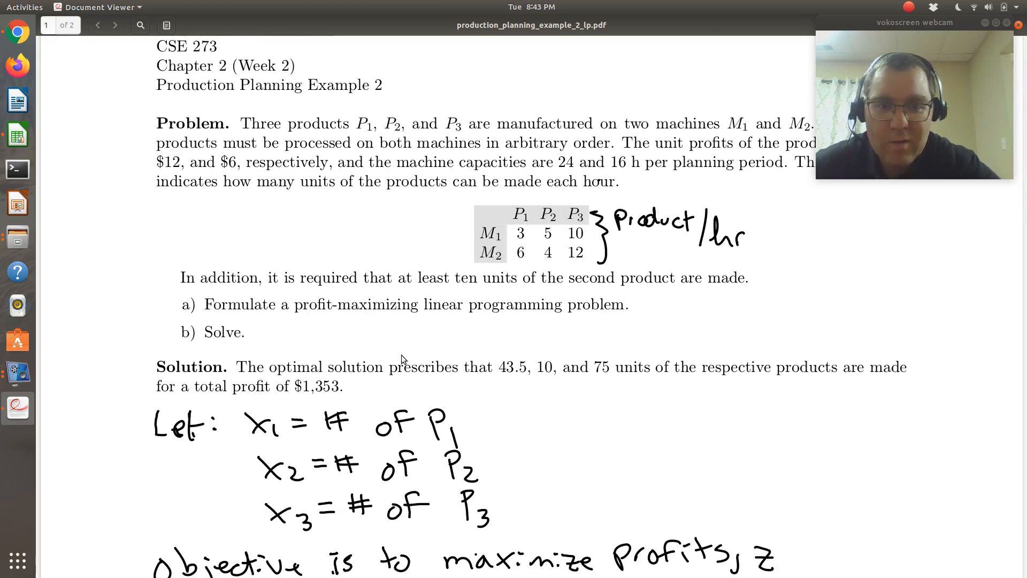
key(alt+Tab)
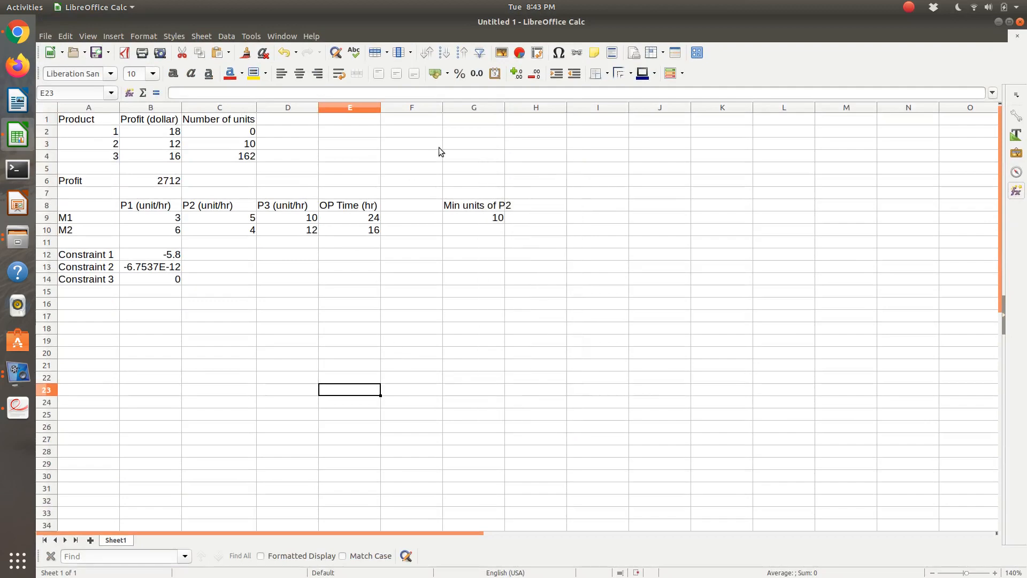
click(910, 7)
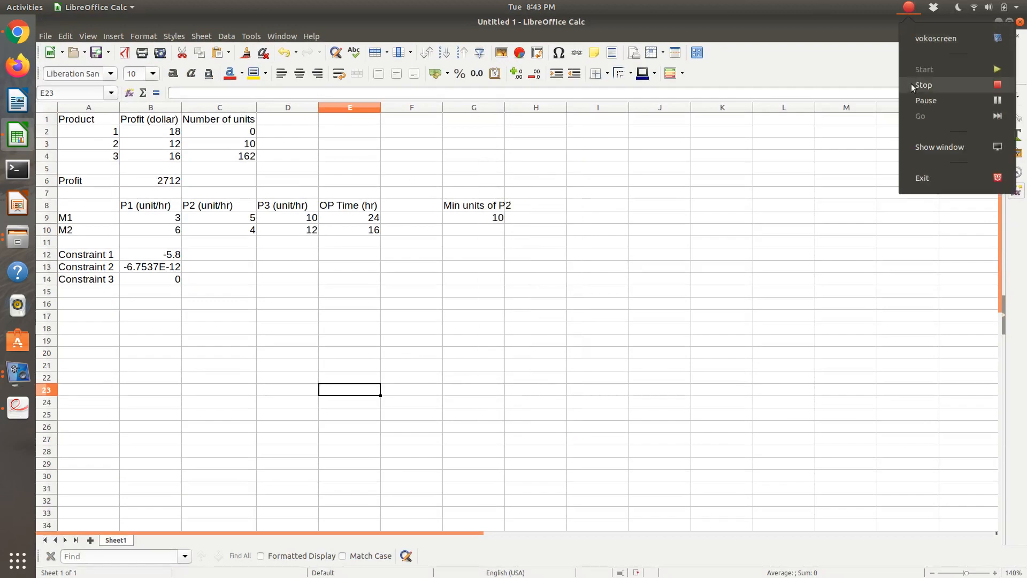
click(910, 83)
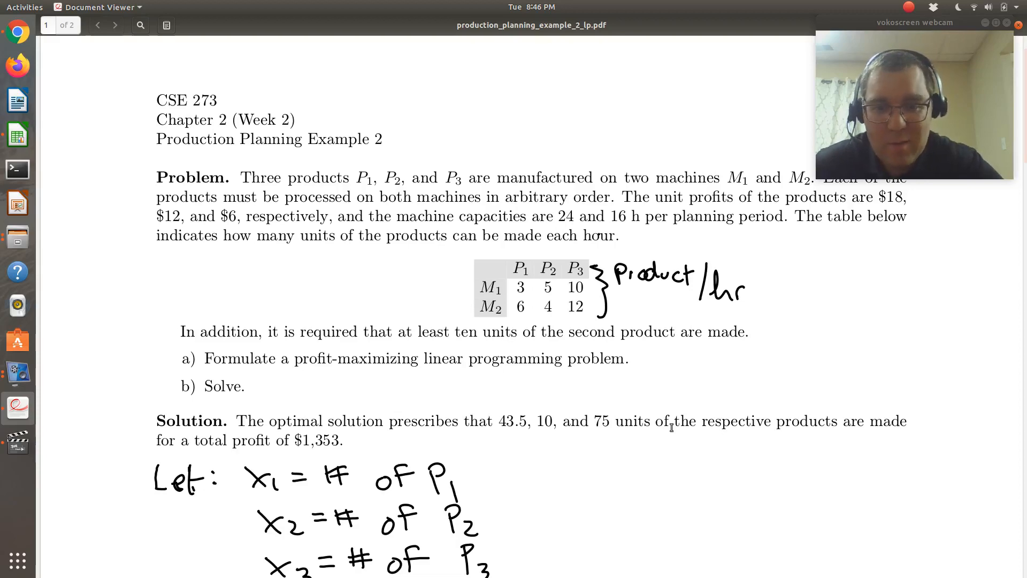
Step: Switch back to the LibreOffice Calc sheet and correct product 3's profit in B4 to 6
key(ctrl+alt+Down)
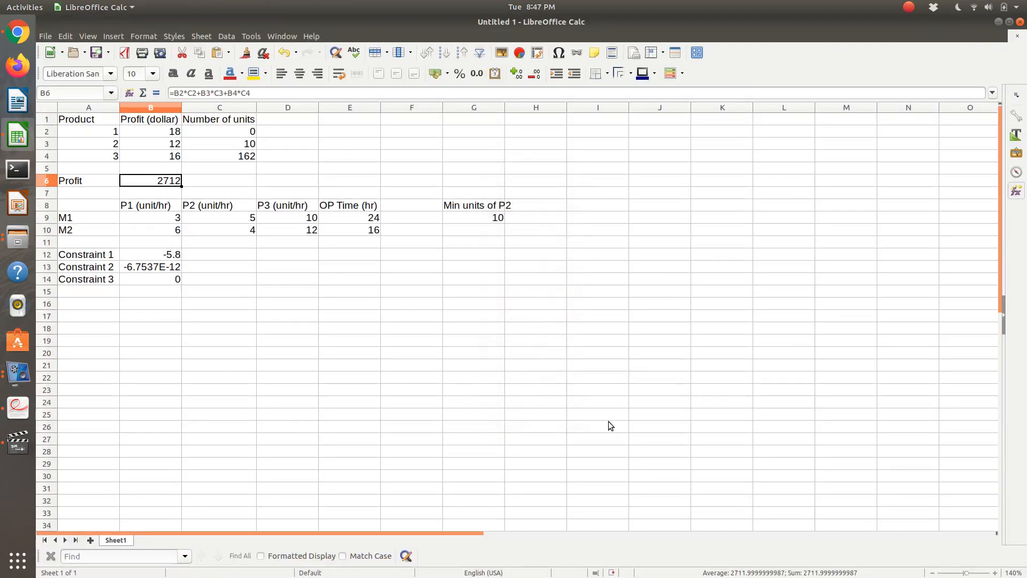
key(Up)
key(Up)
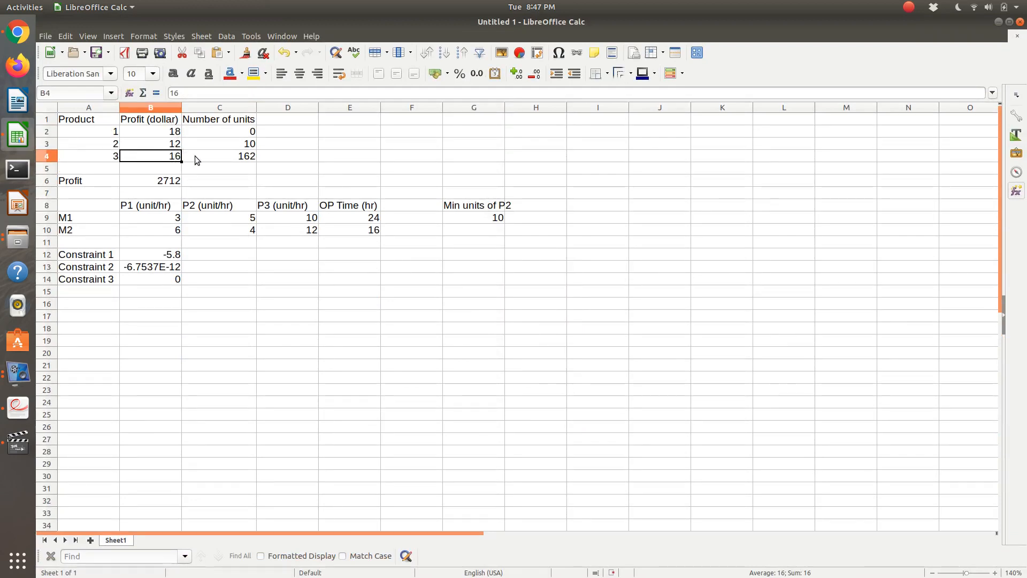
text(6)
key(Return)
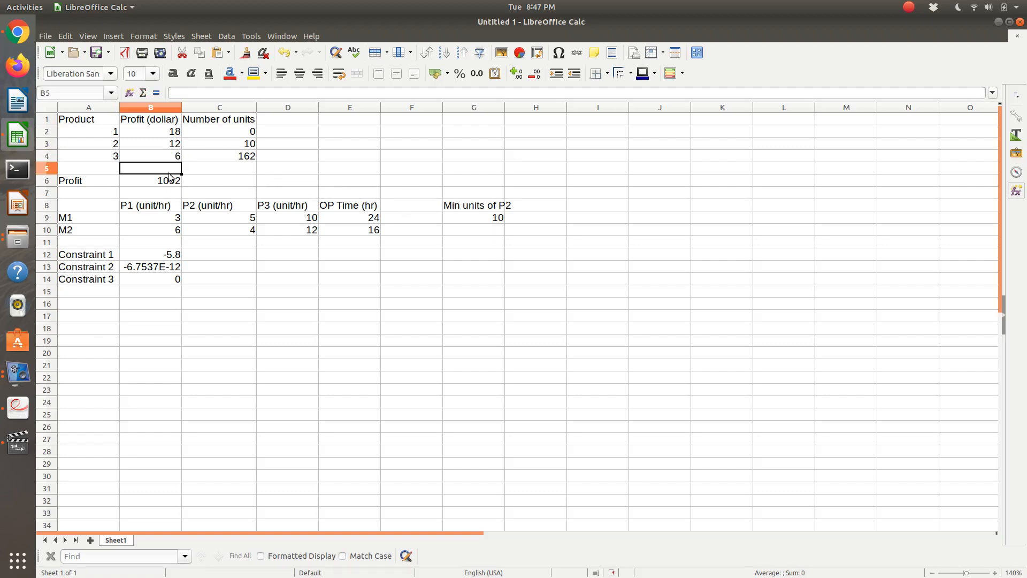
Step: Rerun the Solver on the profit in B6 with product 3's corrected profit and keep the result
click(174, 185)
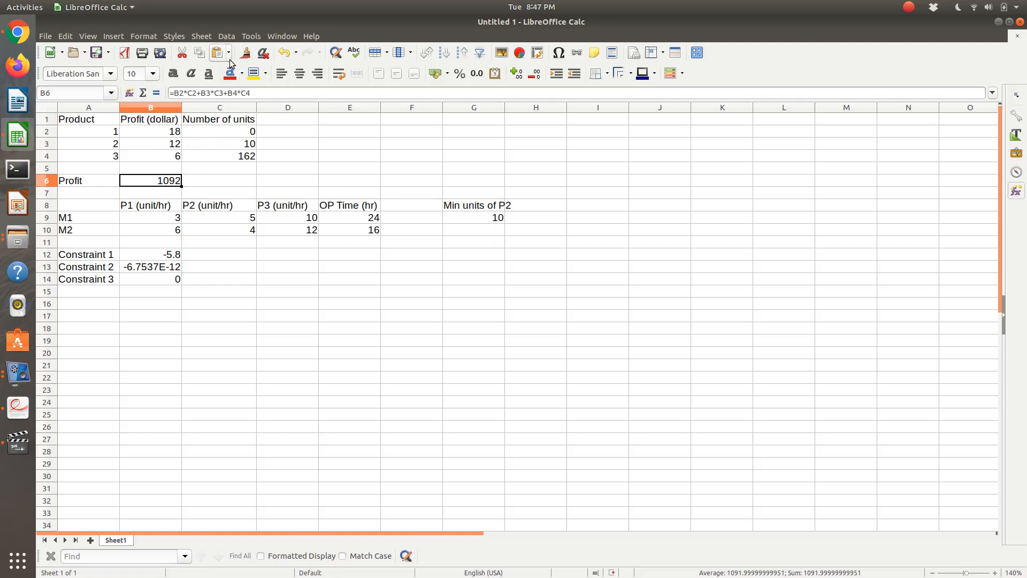
click(257, 37)
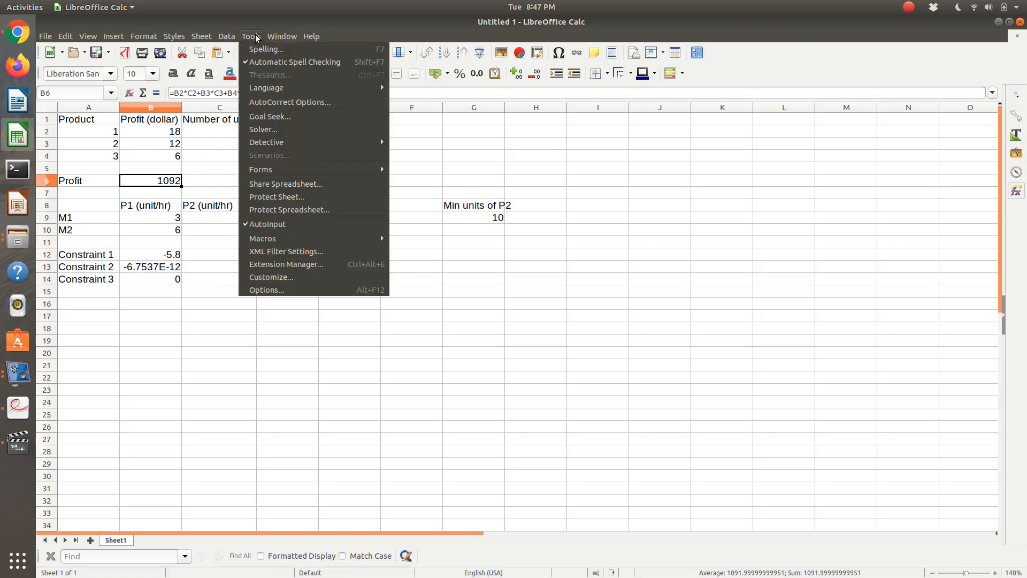
click(262, 129)
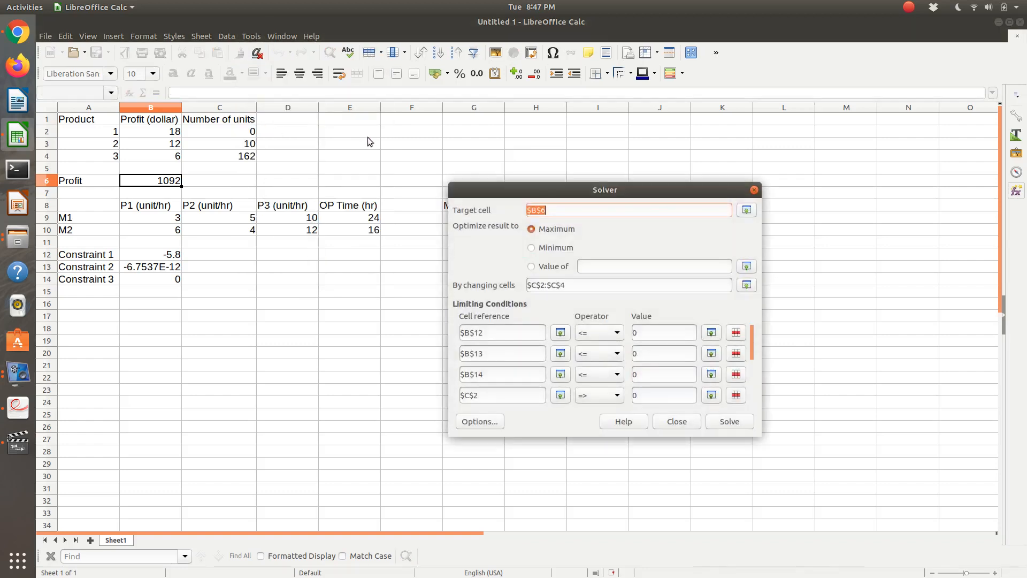
click(733, 422)
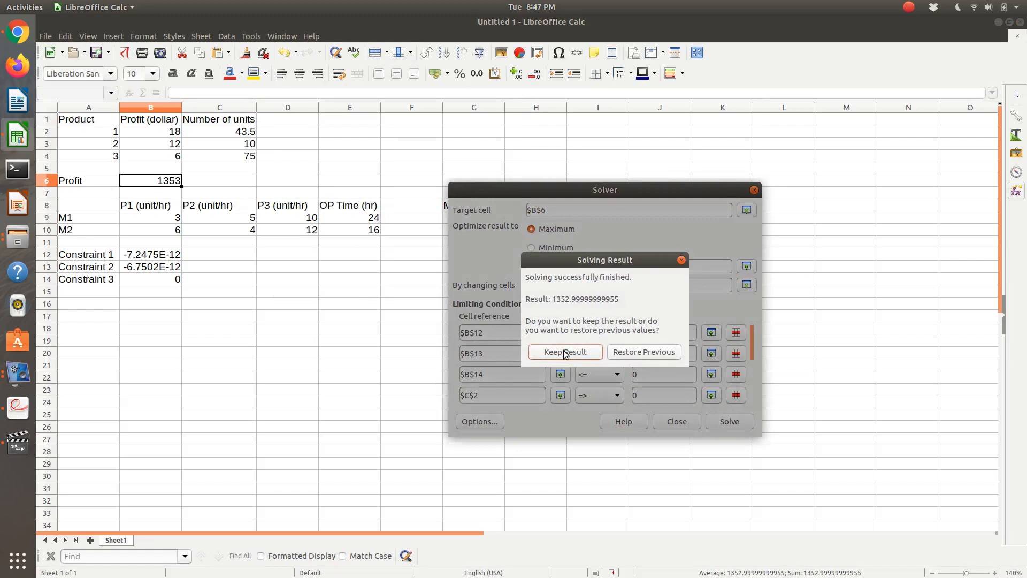
click(564, 352)
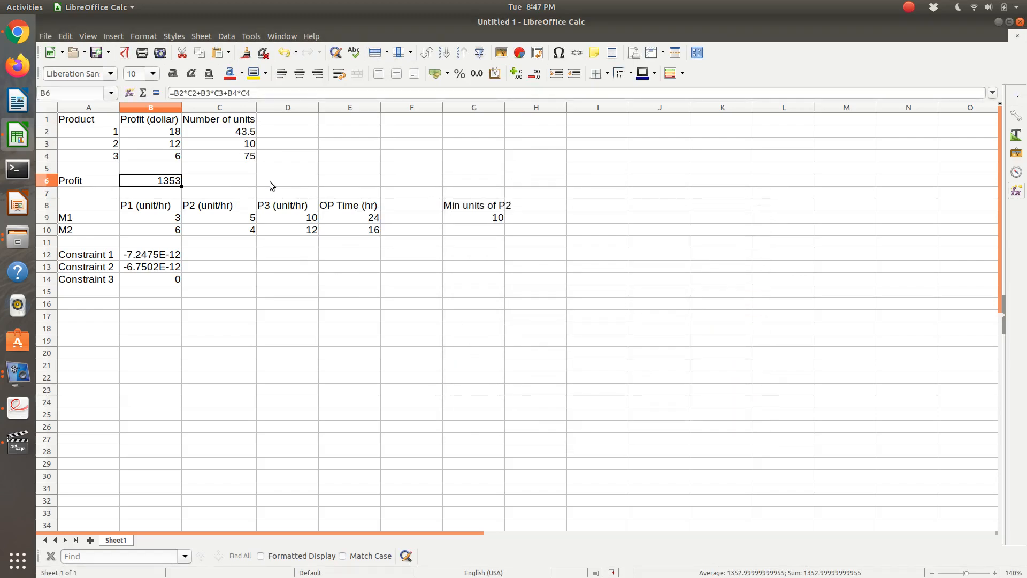
Step: Compare the unit quantities and total profit in the sheet with the optimal solution stated in the PDF in Document Viewer
click(234, 177)
key(alt+Tab)
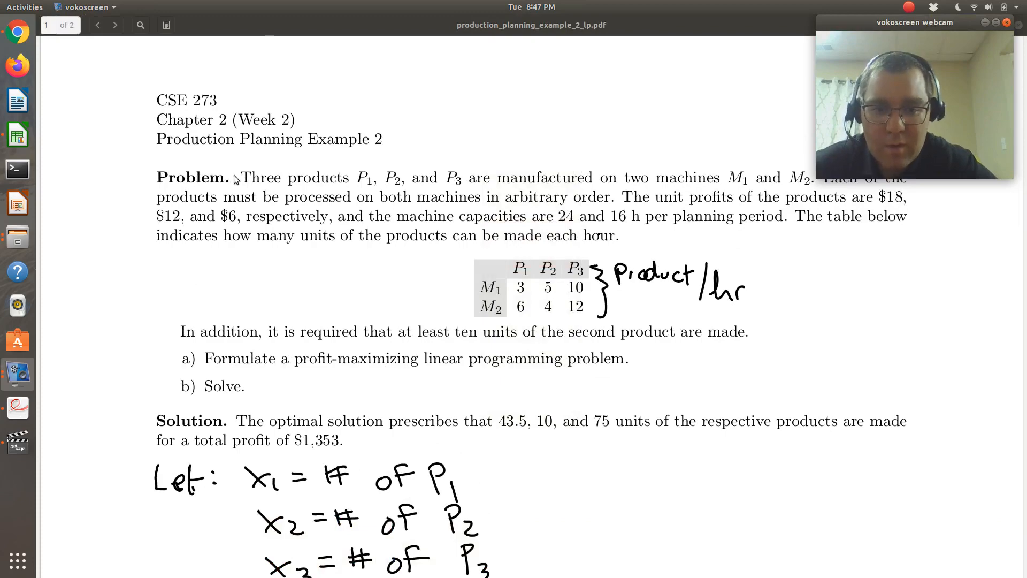
key(alt+Tab)
key(Left)
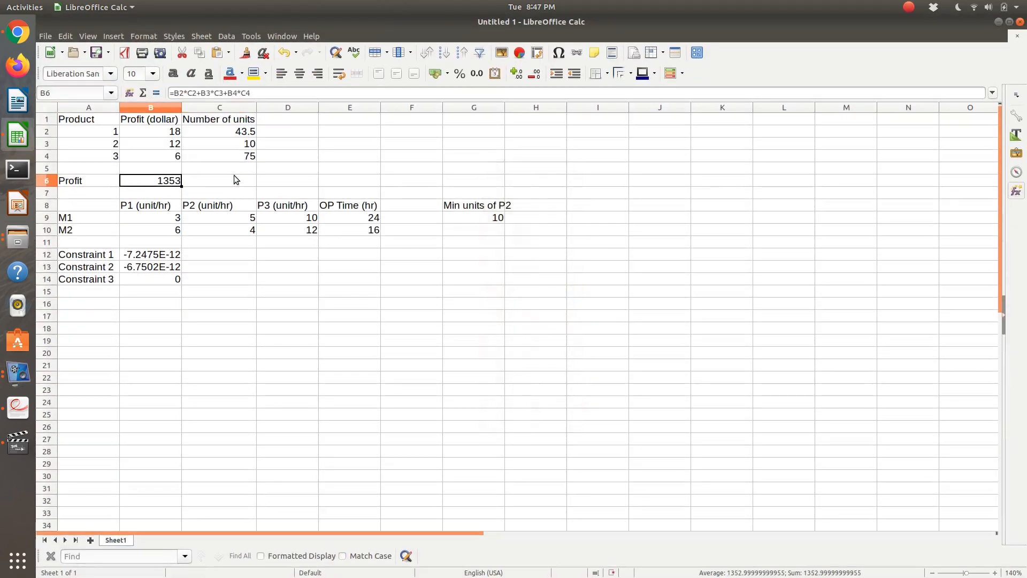
key(alt+Tab)
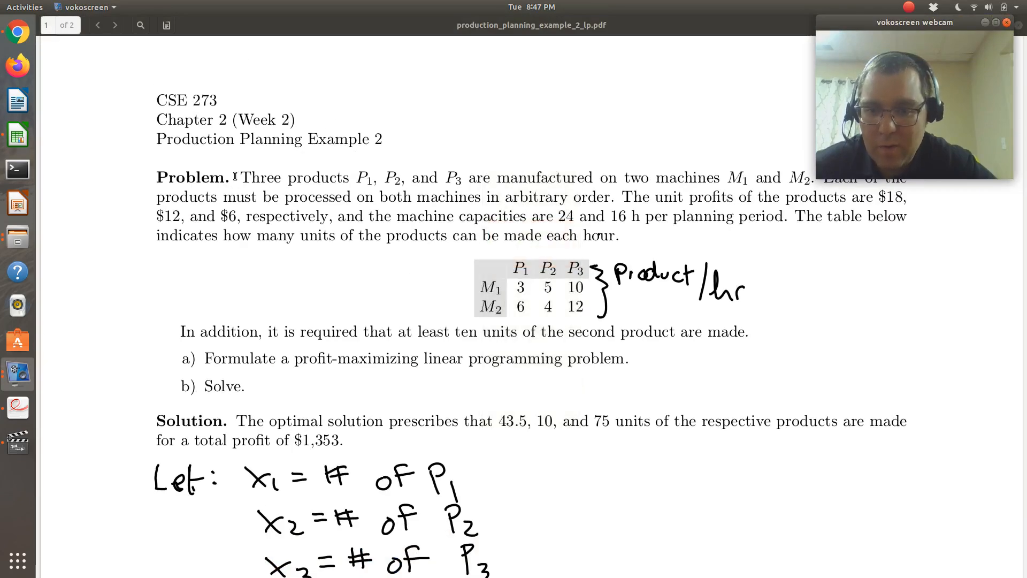
key(alt+Tab)
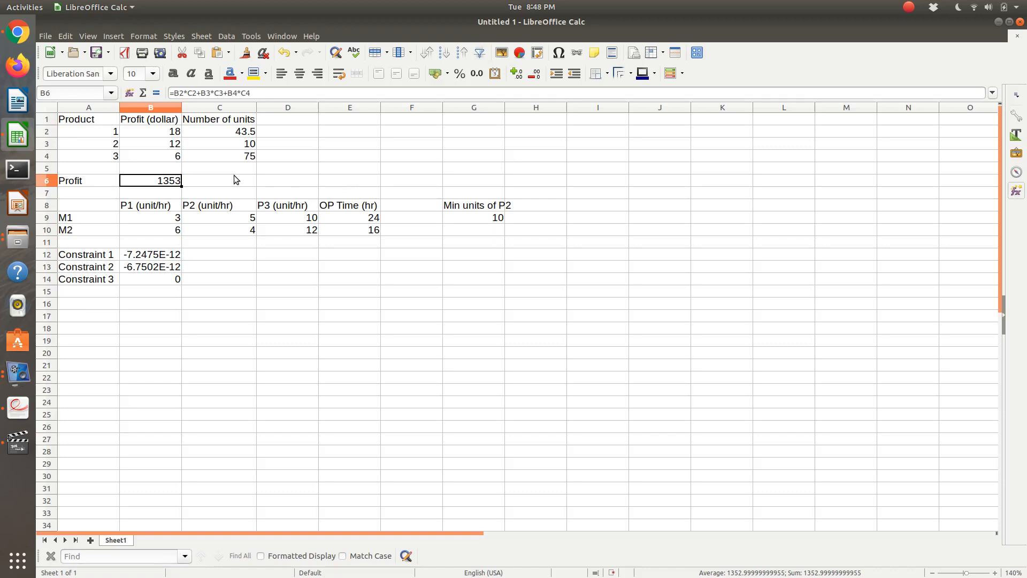
Step: Set product 2's profit in B3 to 16
click(233, 175)
key(Left)
key(Up)
key(Up)
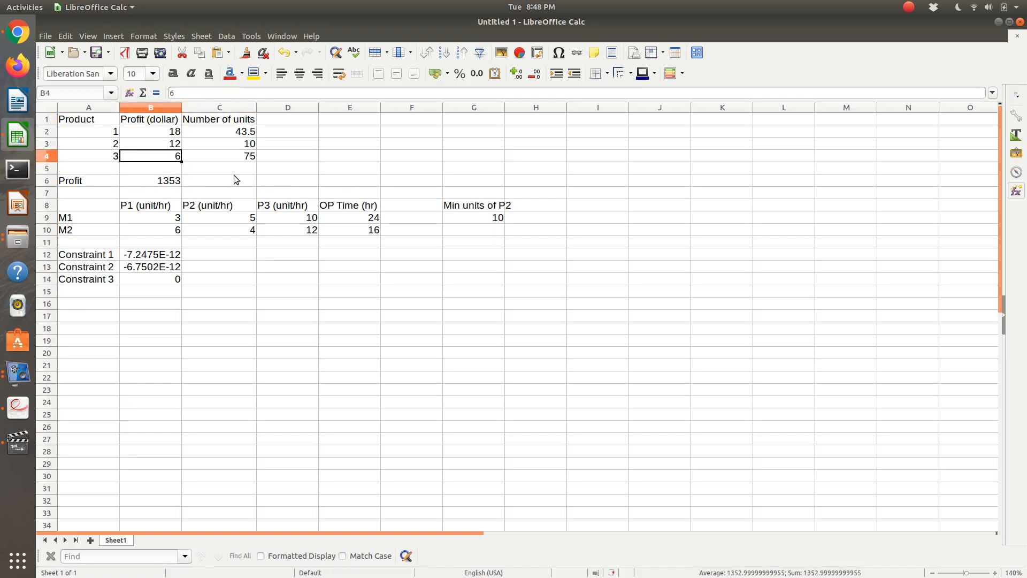
key(Up)
key(Up)
key(Down)
key(Down)
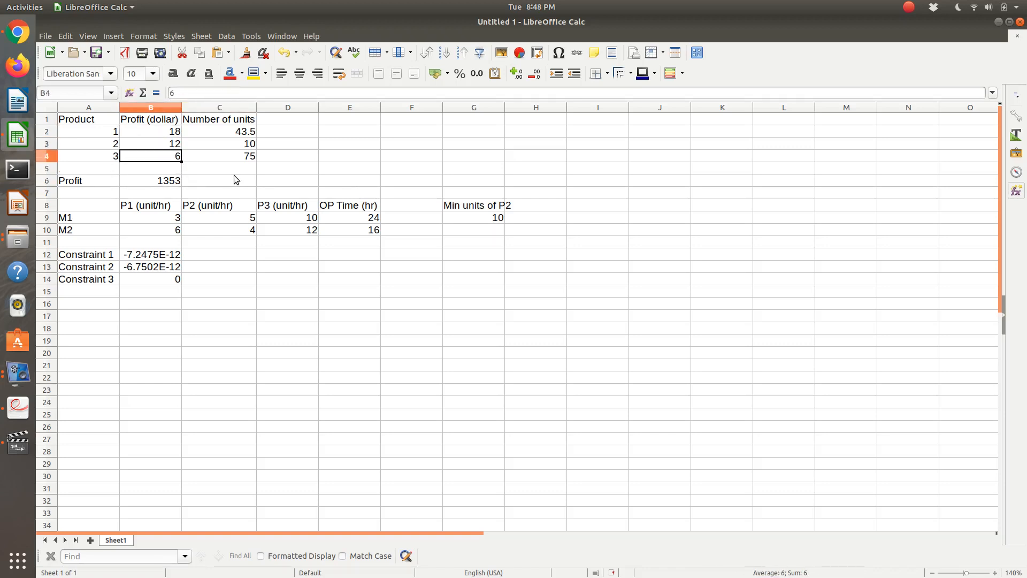
key(Up)
key(Up)
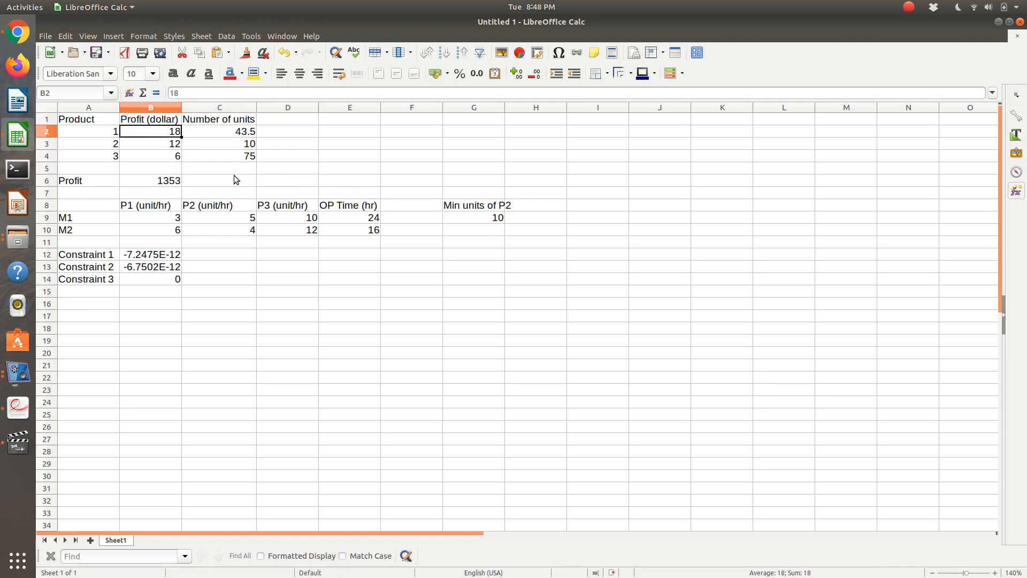
key(Down)
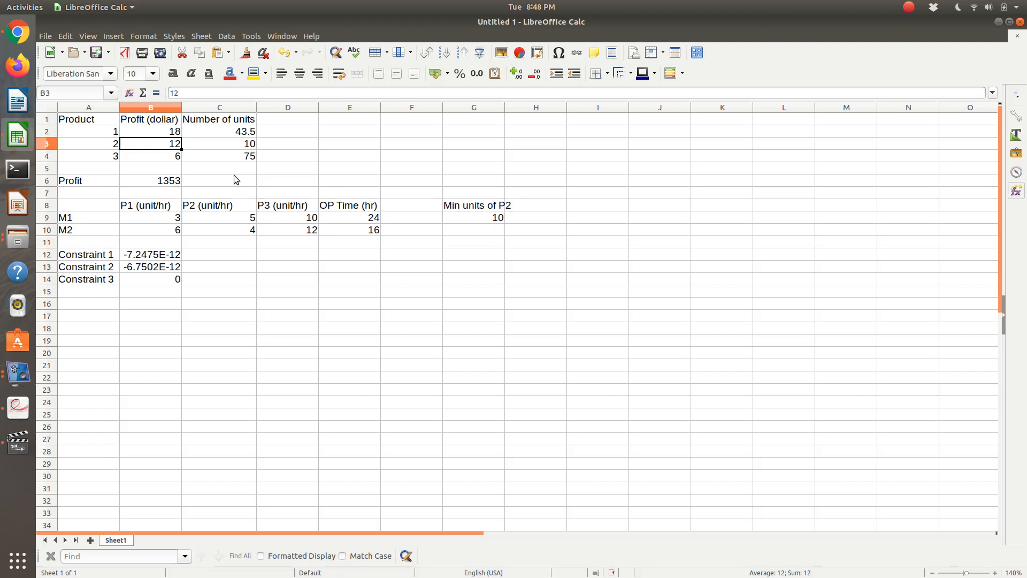
text(16)
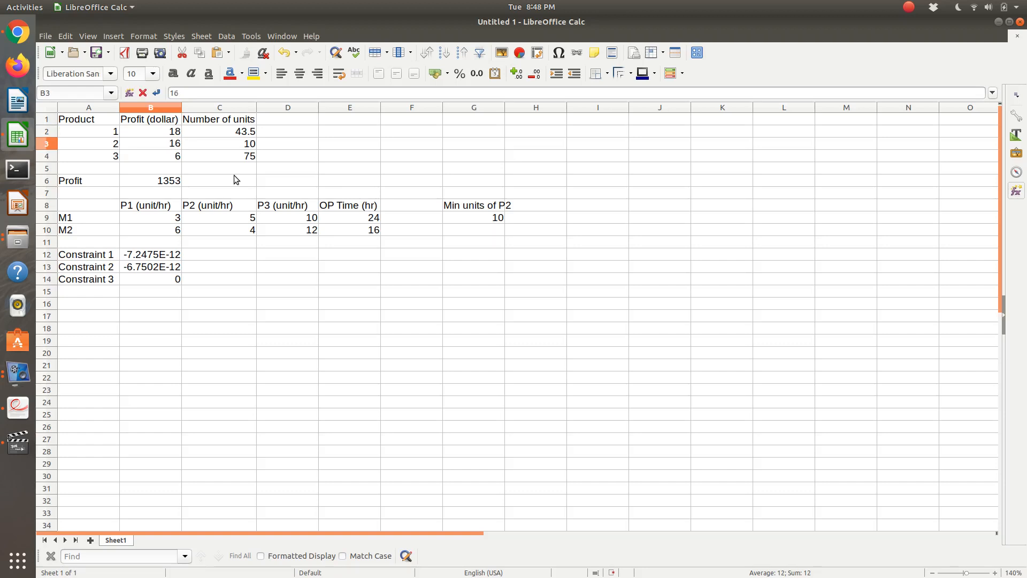
key(Return)
Step: Solve the model again with product 2's changed profit and keep the new result
key(Down)
key(Down)
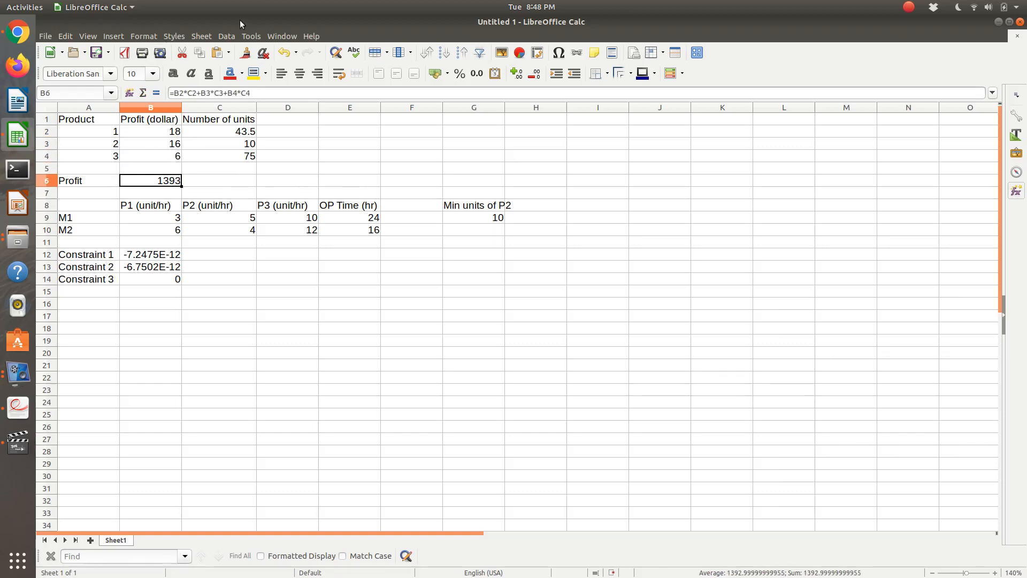
click(254, 35)
click(276, 137)
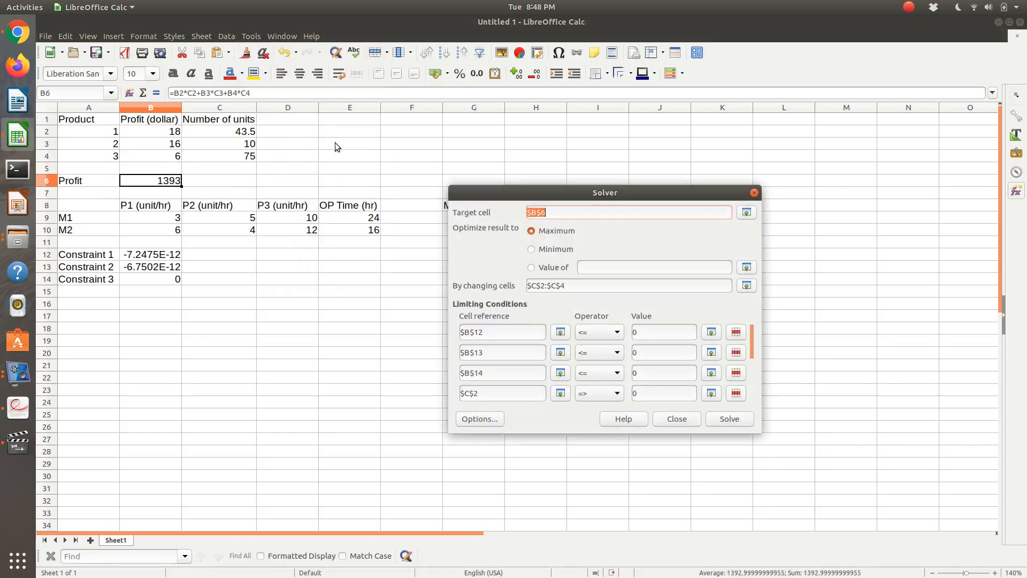
click(730, 422)
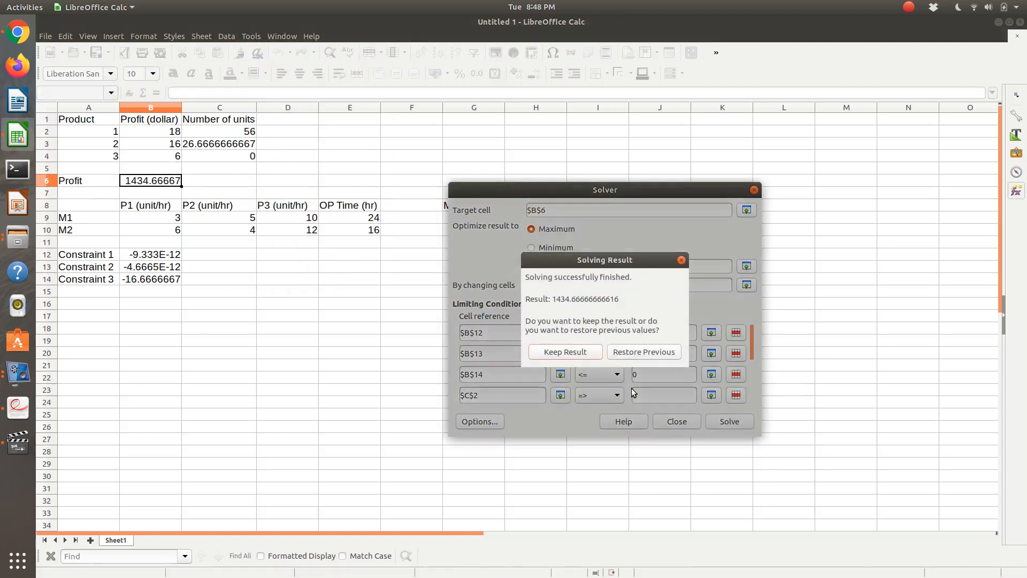
click(566, 352)
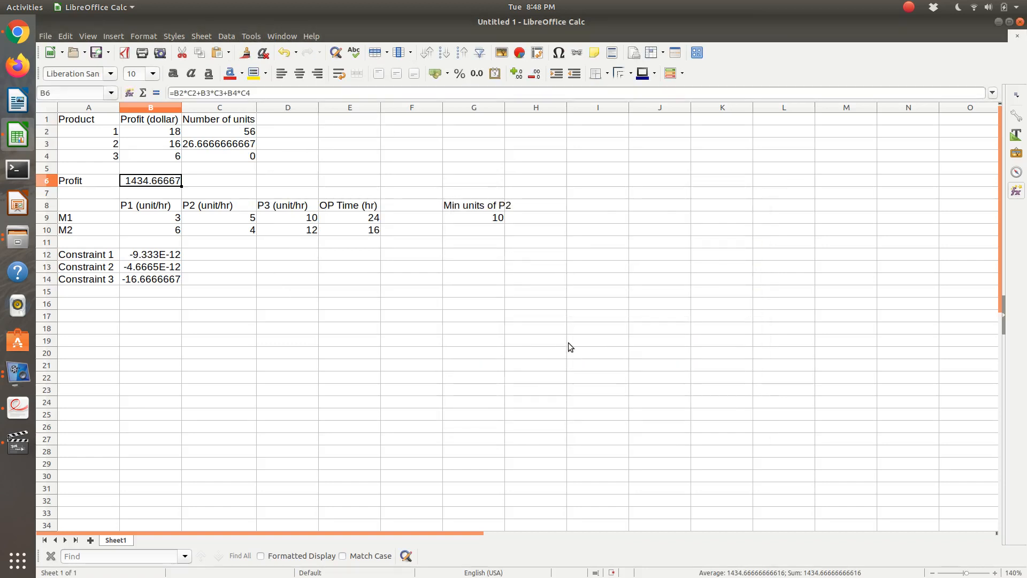
click(164, 145)
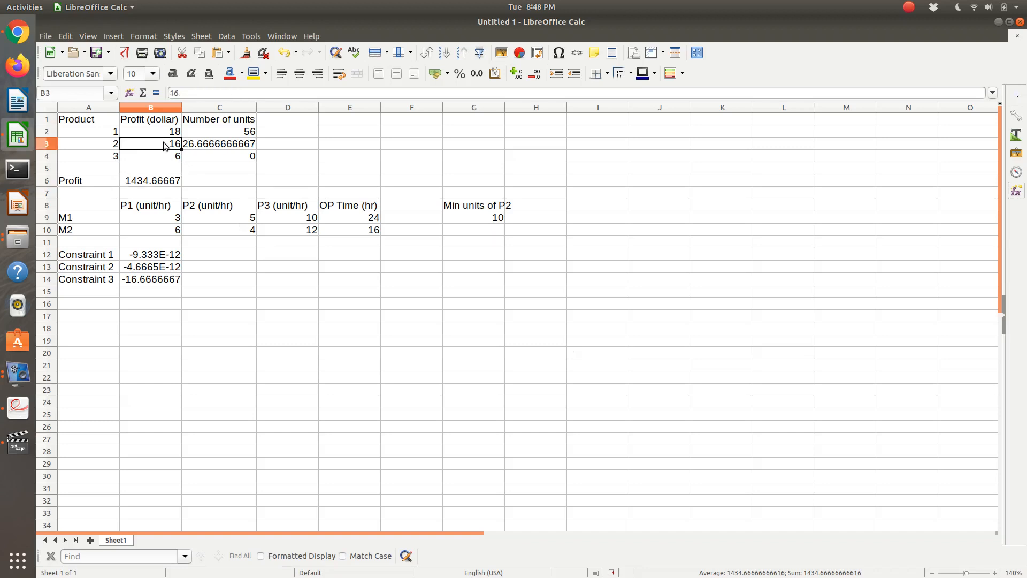
Step: Set product 2's profit in B3 to 12 and rerun the Solver to maximize the profit in B6, keeping the result
text(12)
key(Return)
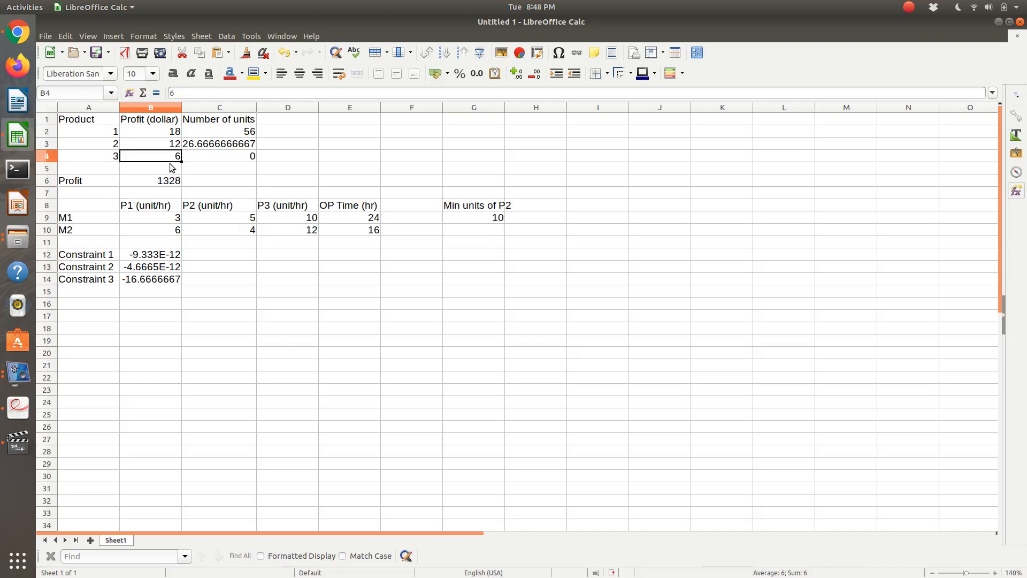
click(172, 180)
click(250, 35)
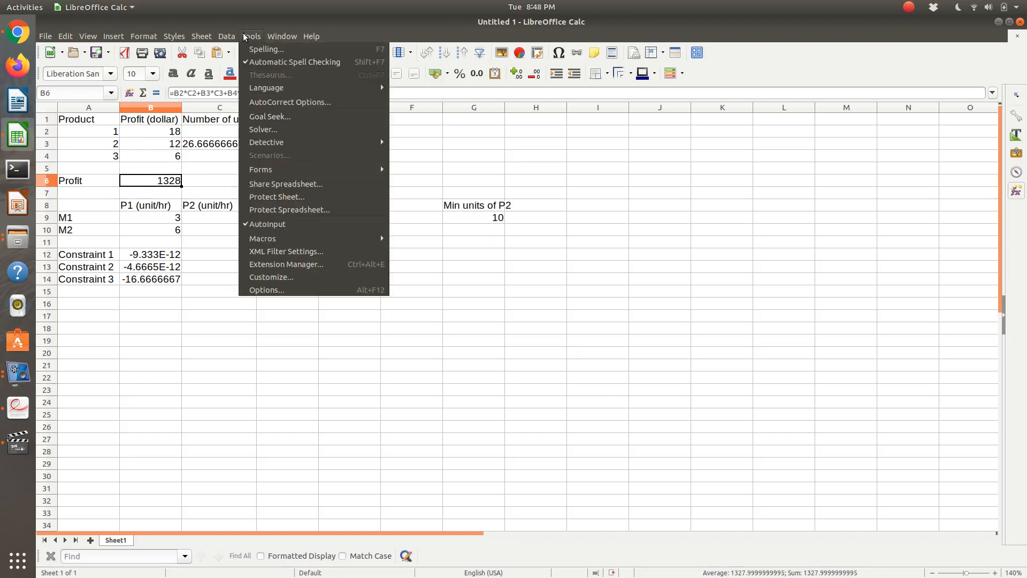
click(274, 129)
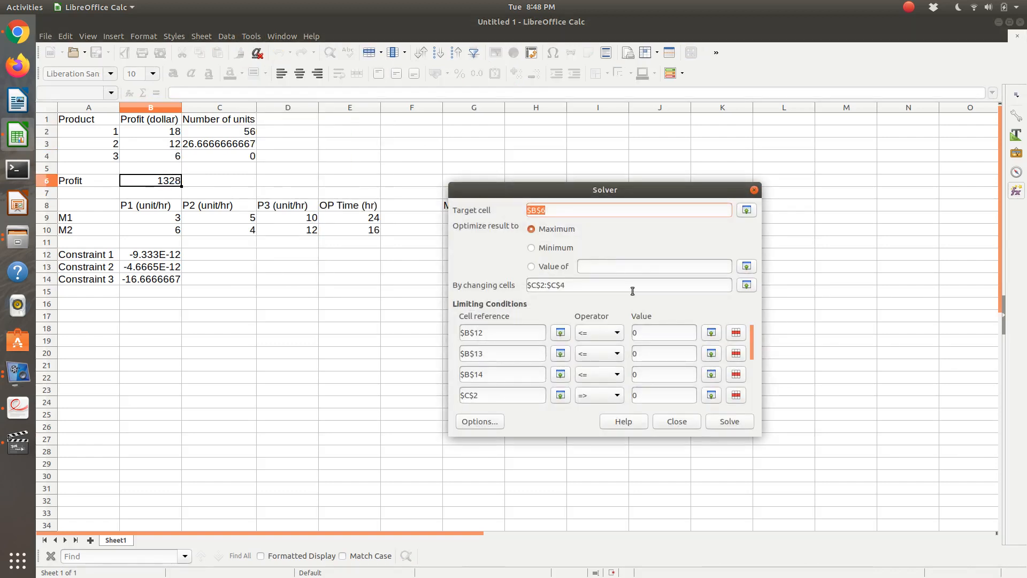
click(728, 422)
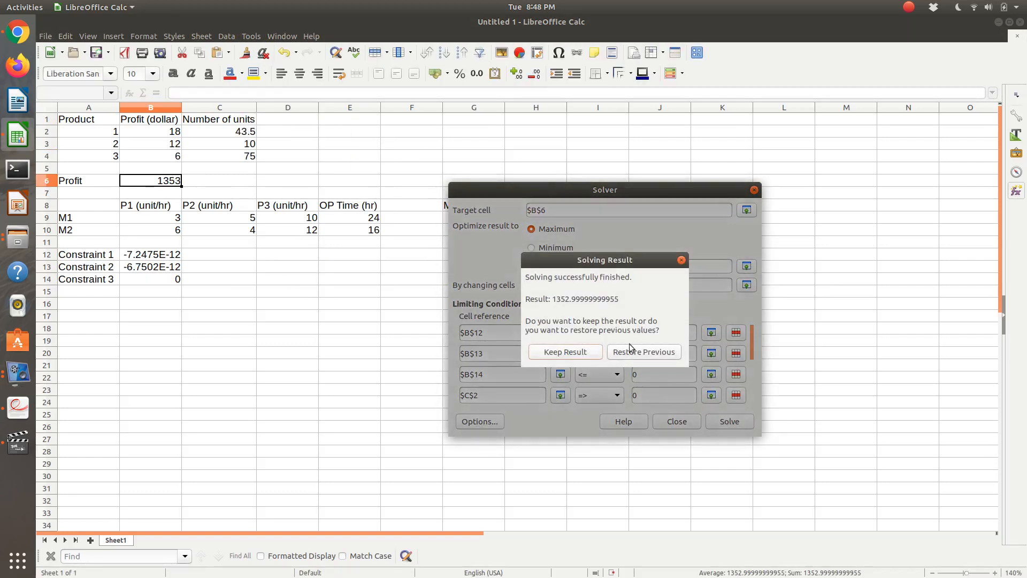
click(583, 351)
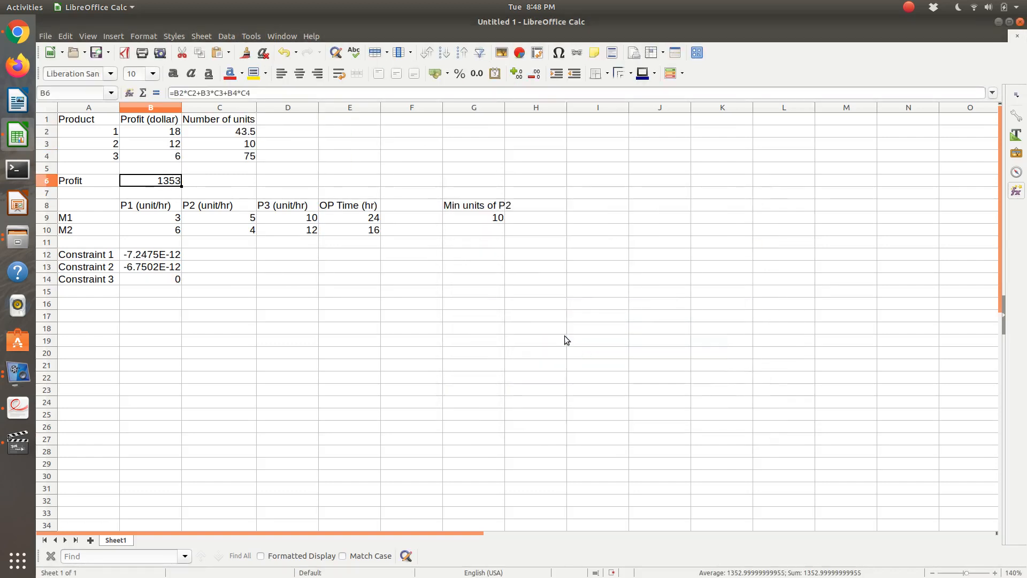
key(ctrl+alt+Down)
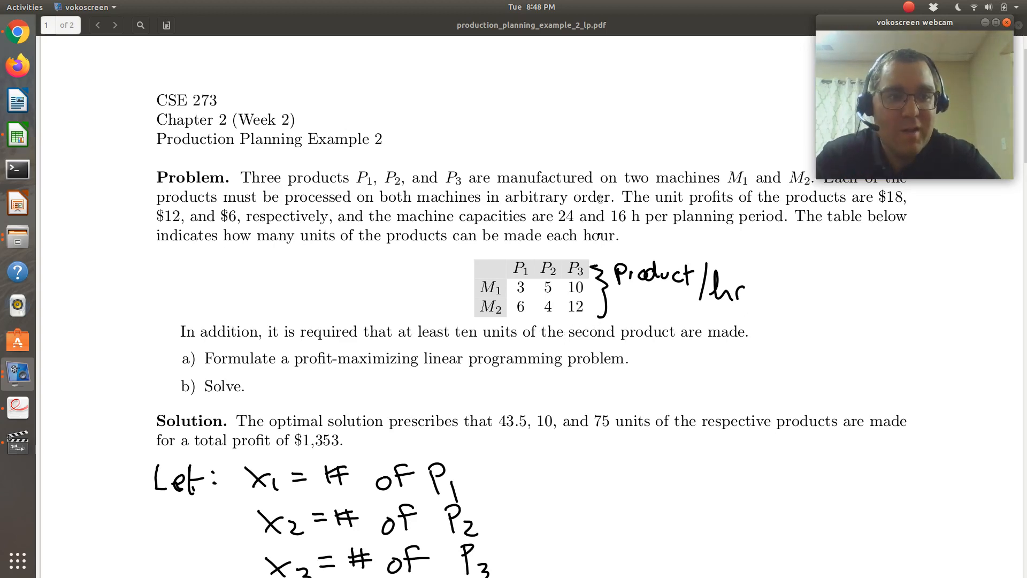
click(908, 6)
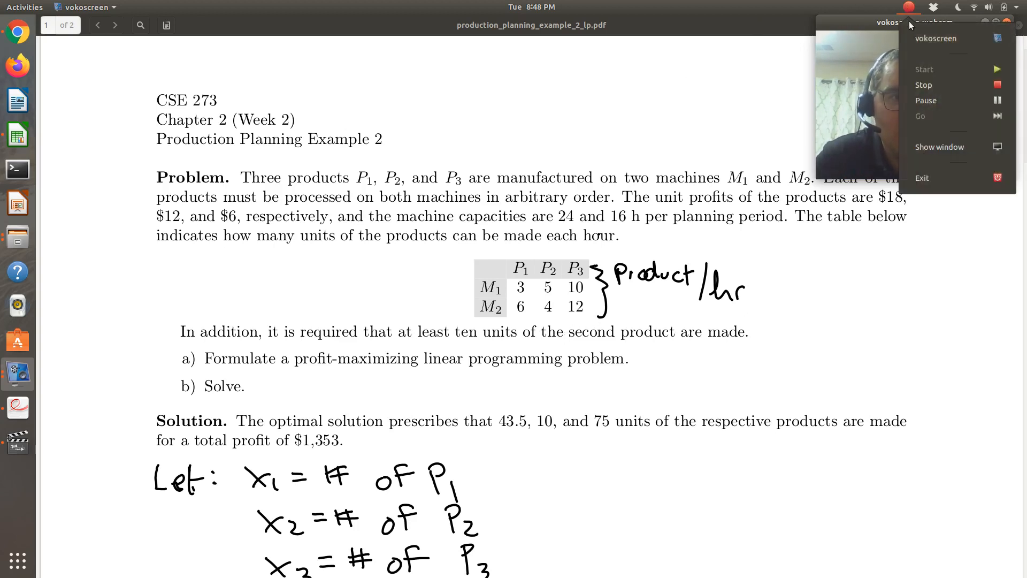